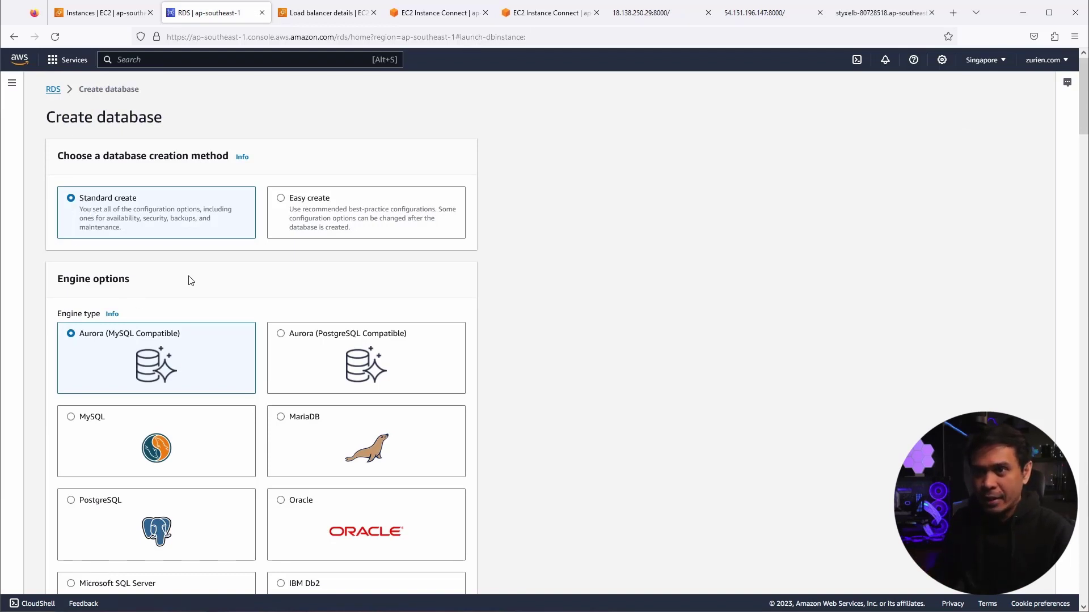
# - Scroll down the Standard create form toward the engine options
pyautogui.scroll(-1, 195, 283)
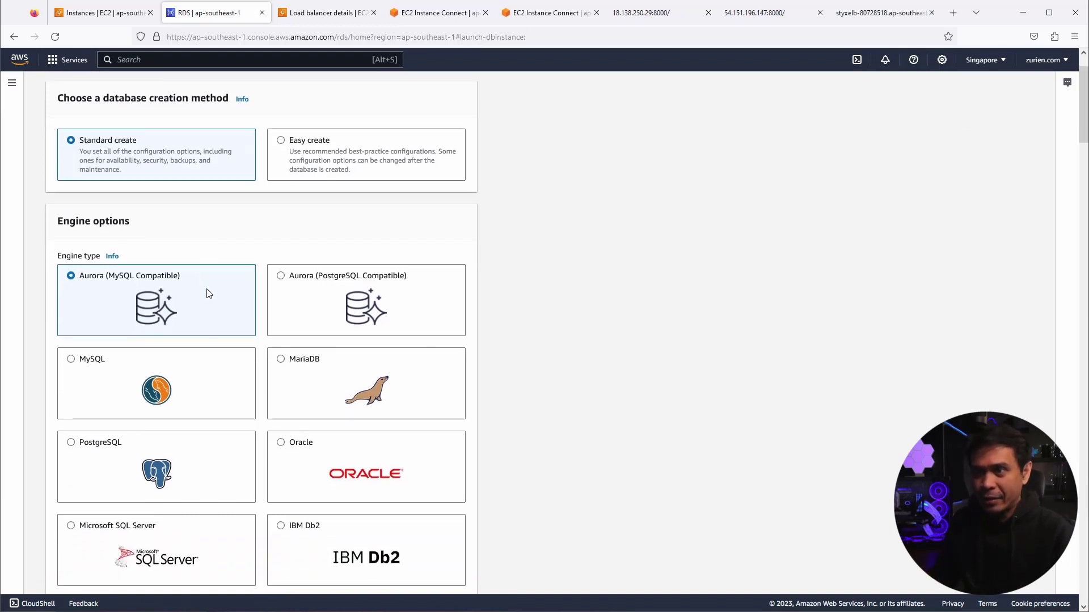
# - Choose the Aurora (PostgreSQL Compatible) engine, version PostgreSQL 15.3, with the Dev/Test template
pyautogui.click(282, 281)
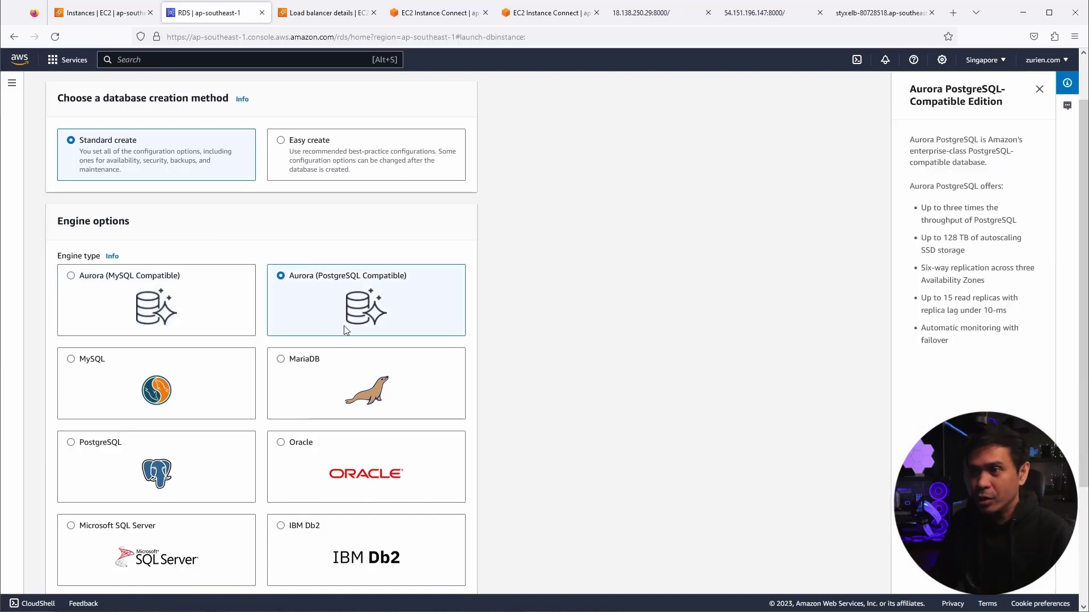
pyautogui.scroll(-3, 290, 340)
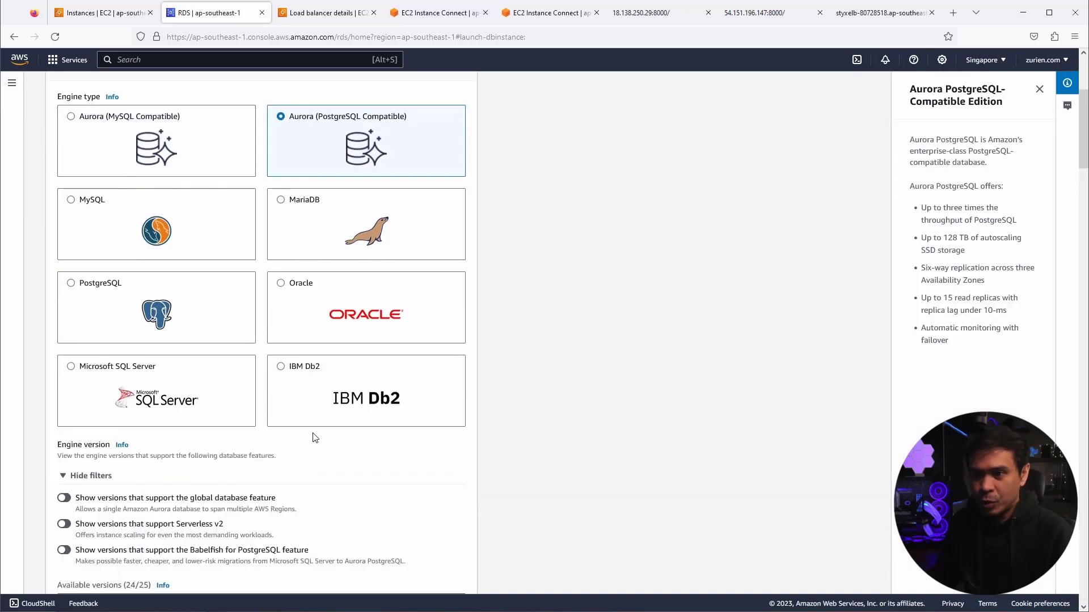
pyautogui.scroll(-5, 311, 439)
pyautogui.scroll(-3, 311, 442)
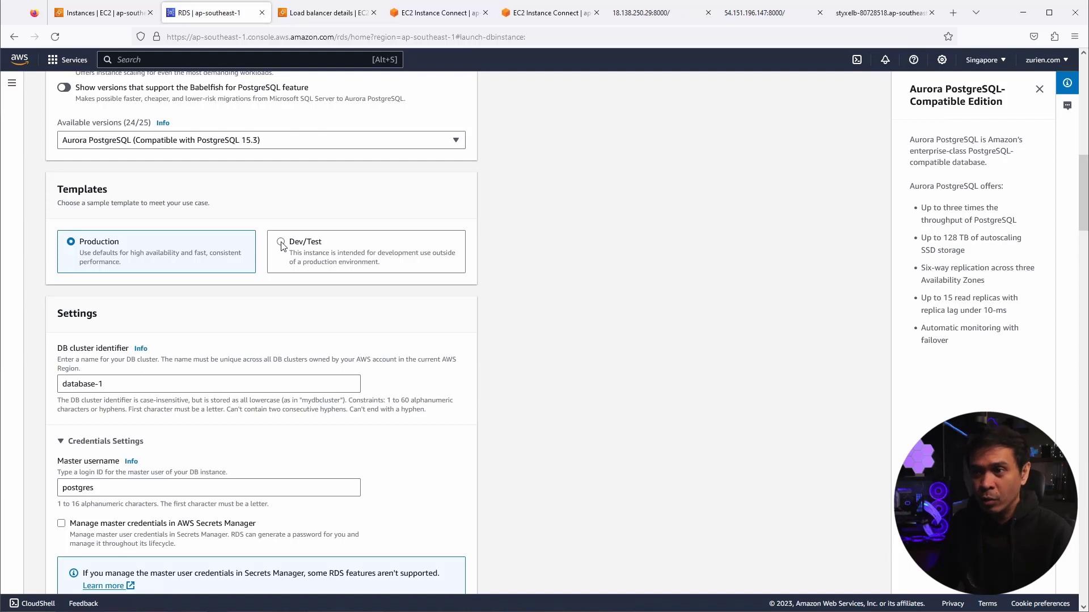
pyautogui.click(281, 243)
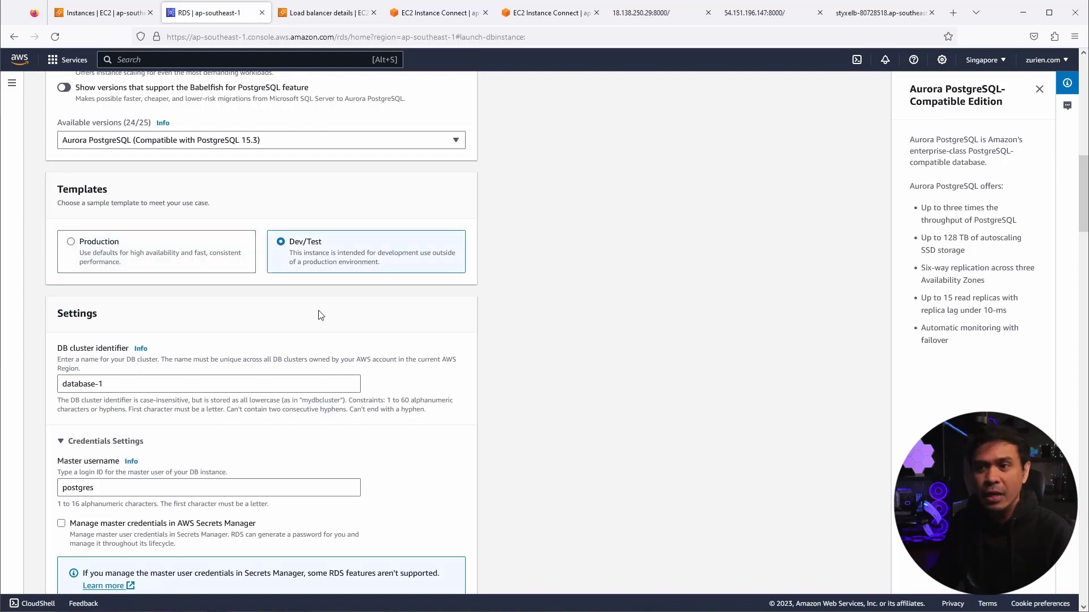
pyautogui.scroll(-1, 321, 317)
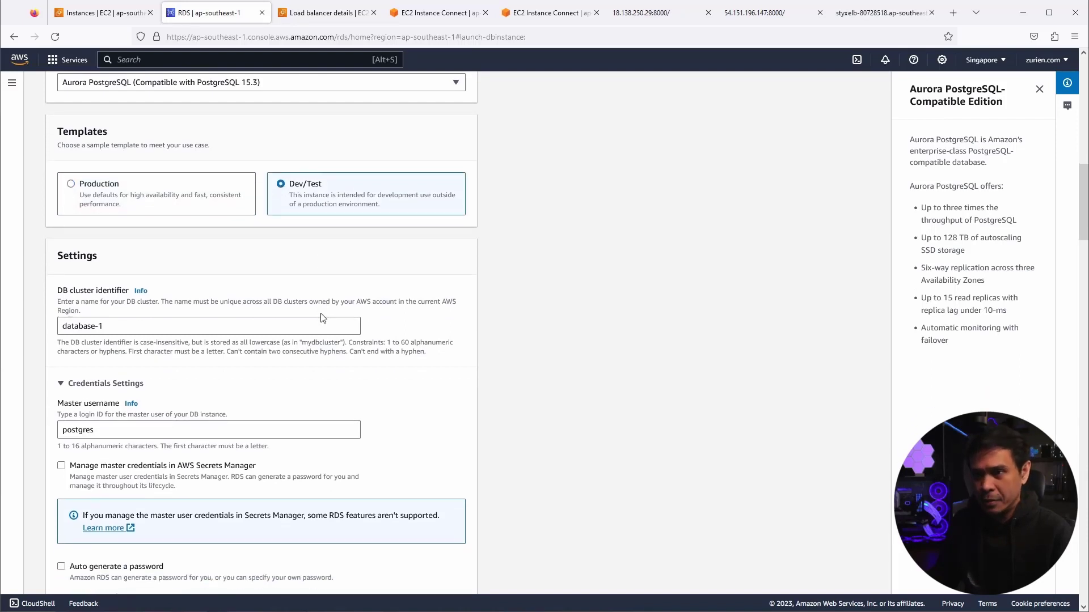
# - Replace the default database-1 DB cluster identifier with styxdb
pyautogui.click(144, 329)
pyautogui.click(38, 332)
pyautogui.click(123, 324)
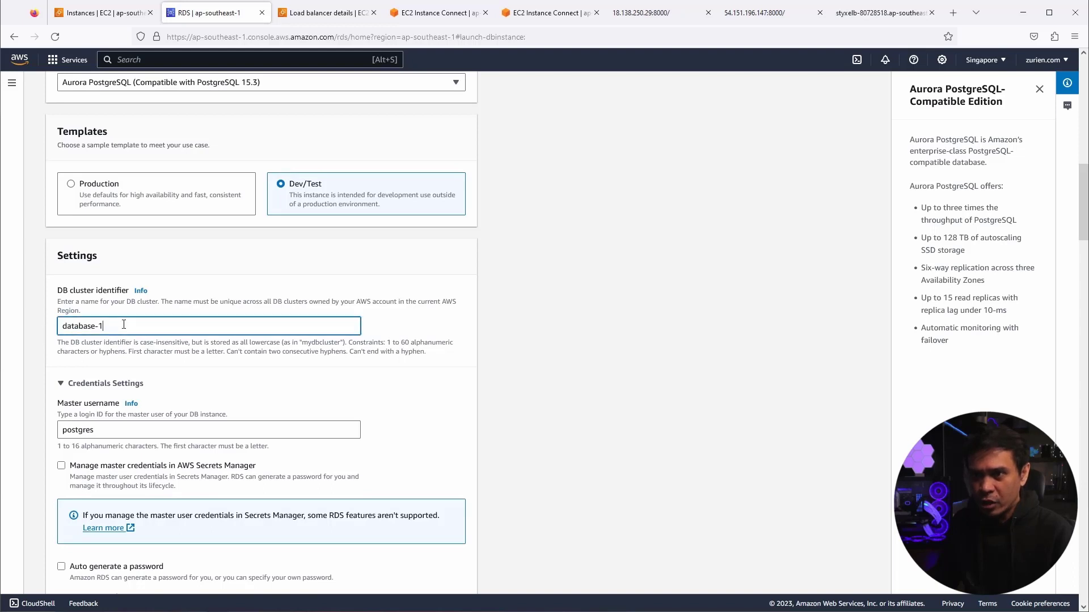
pyautogui.hotkey('ctrl', 'a')
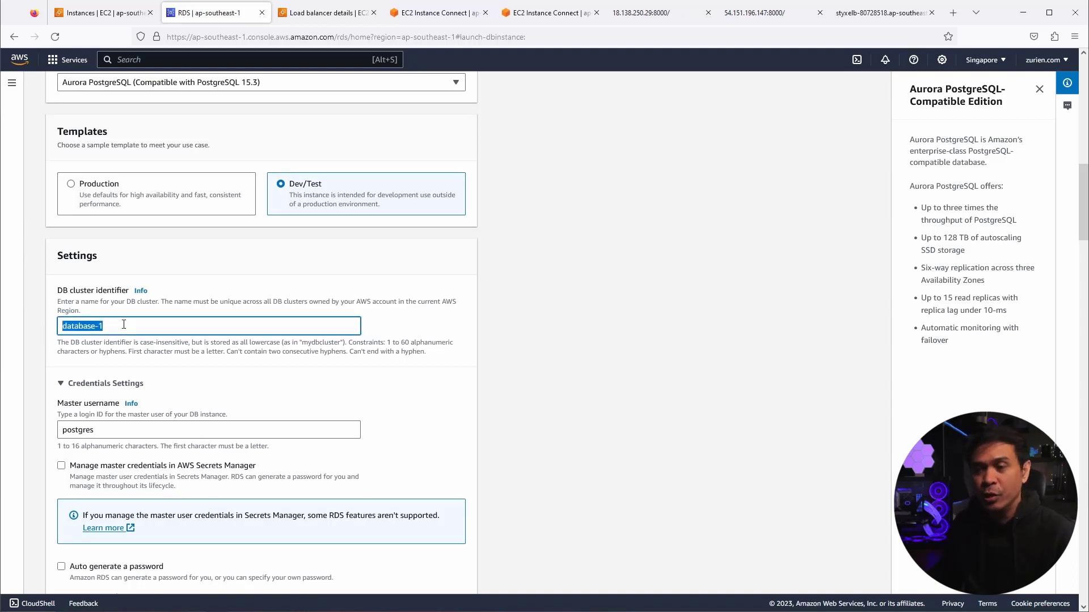
pyautogui.write('styxdb')
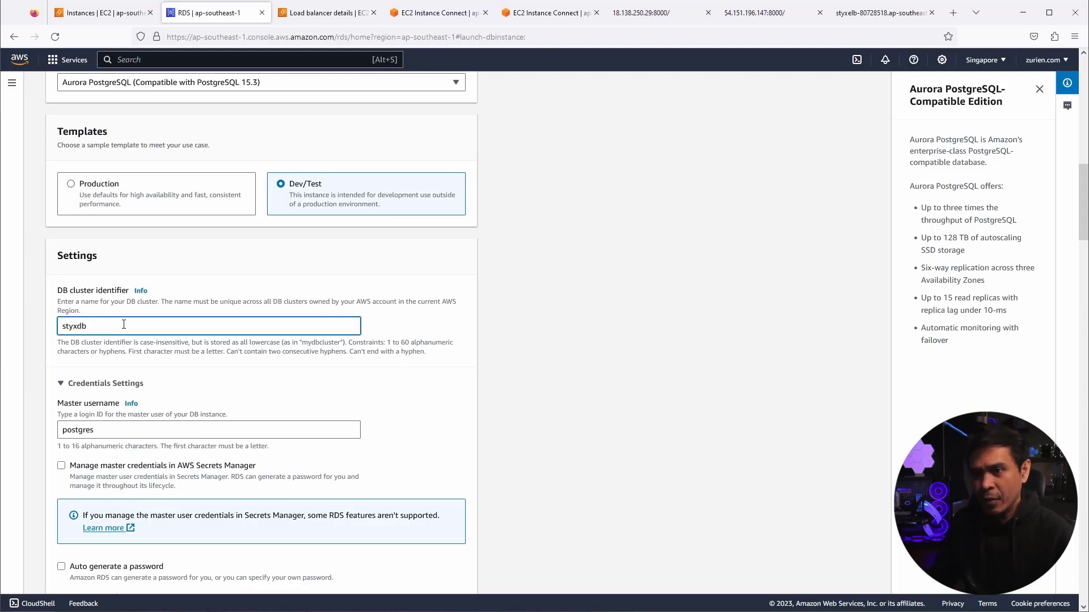
# - Enter and confirm the master password for the postgres master user
pyautogui.scroll(-1, 151, 388)
pyautogui.scroll(-1, 112, 375)
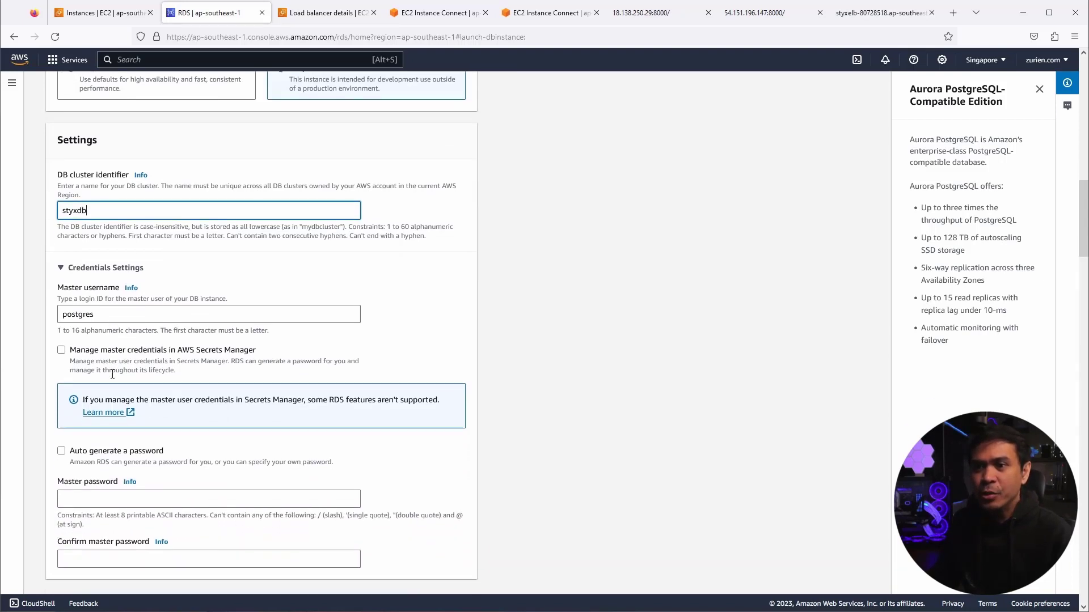
pyautogui.scroll(-1, 117, 318)
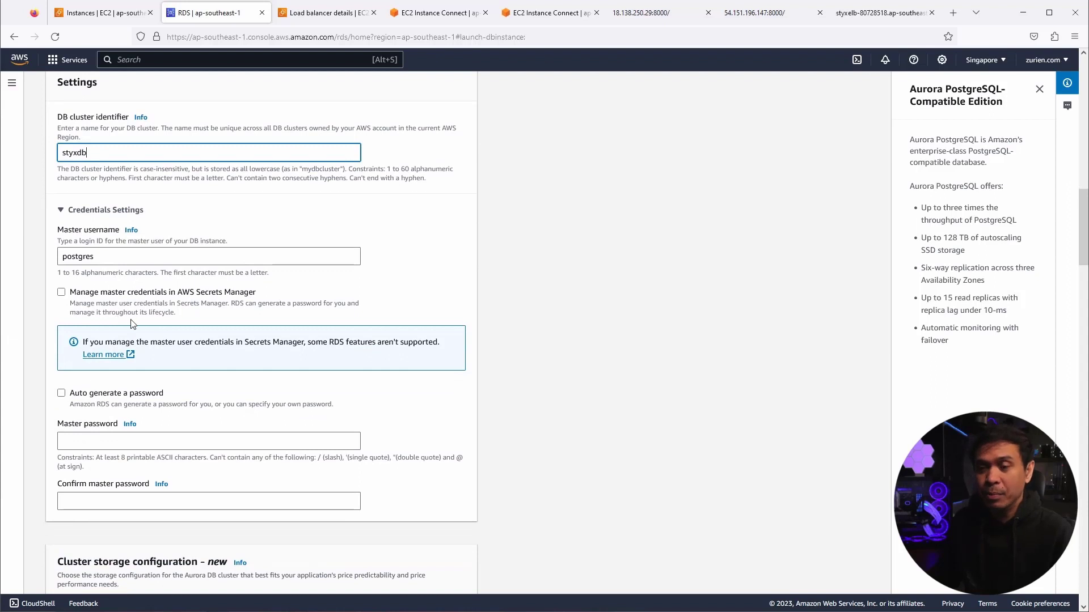
pyautogui.scroll(-2, 135, 323)
pyautogui.click(125, 323)
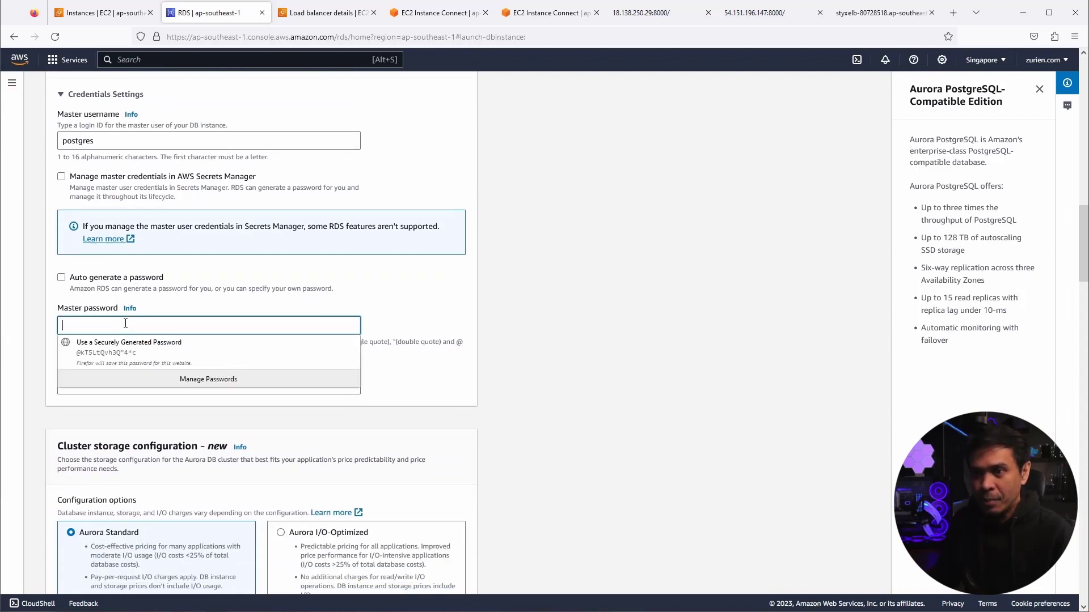
pyautogui.write('p')
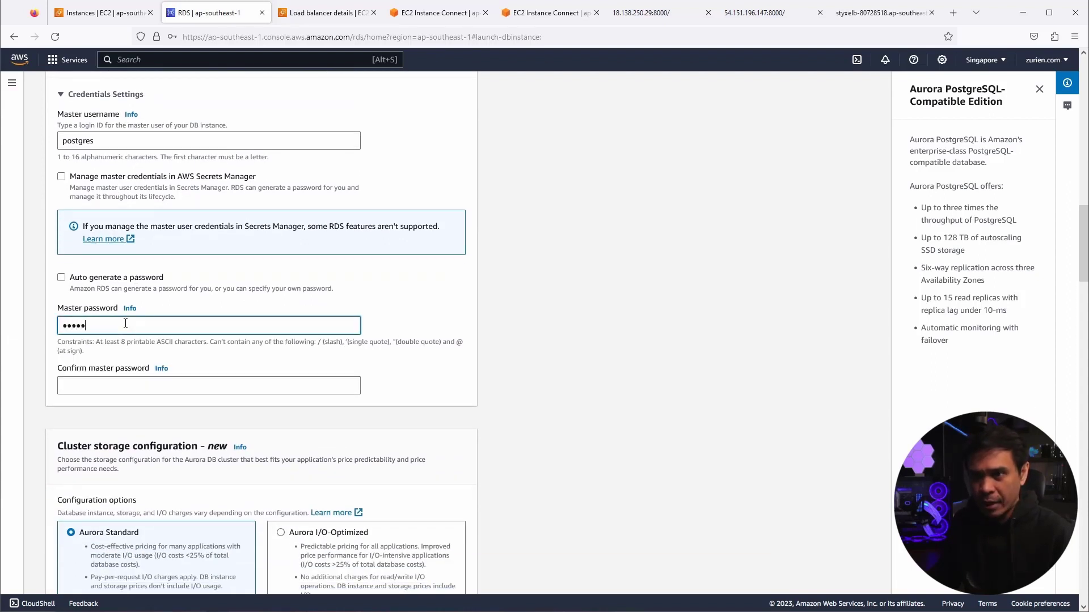
pyautogui.write('ostgre')
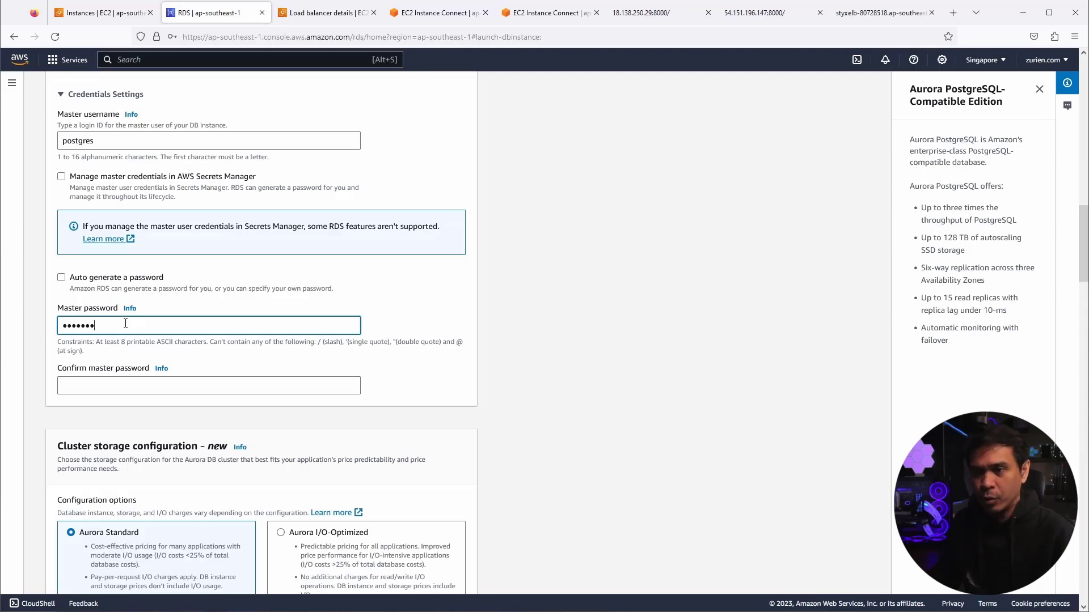
pyautogui.write('s')
pyautogui.click(118, 394)
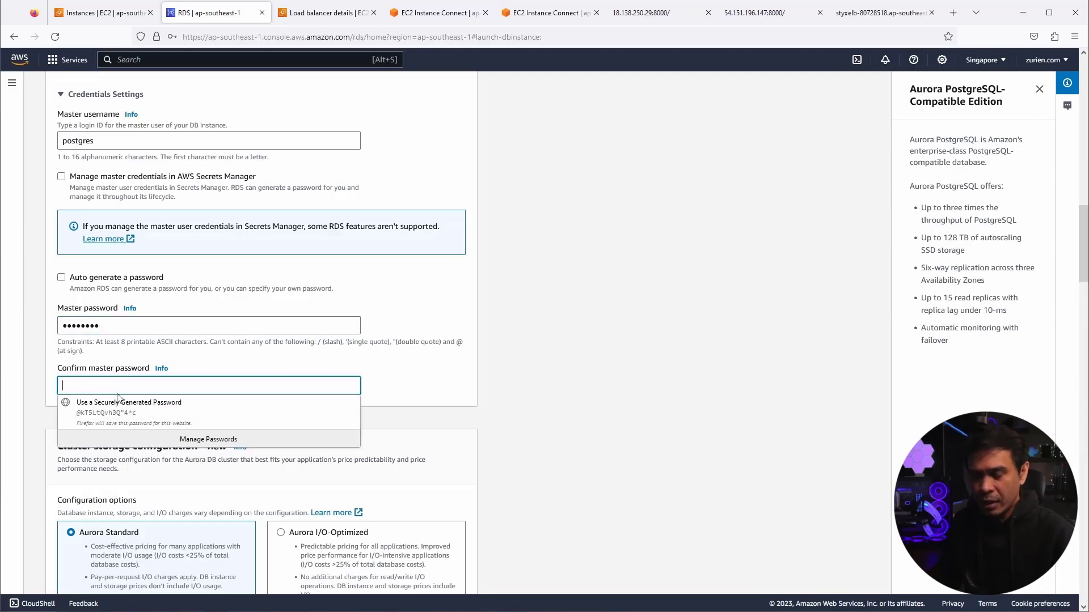
pyautogui.write('postgre')
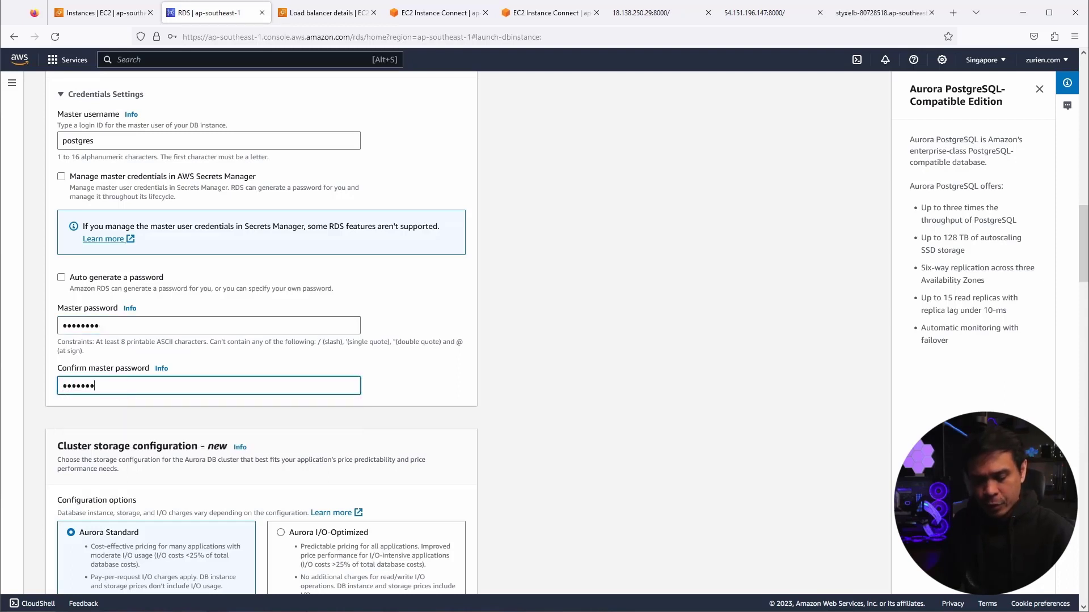
pyautogui.write('s')
pyautogui.scroll(-3, 113, 324)
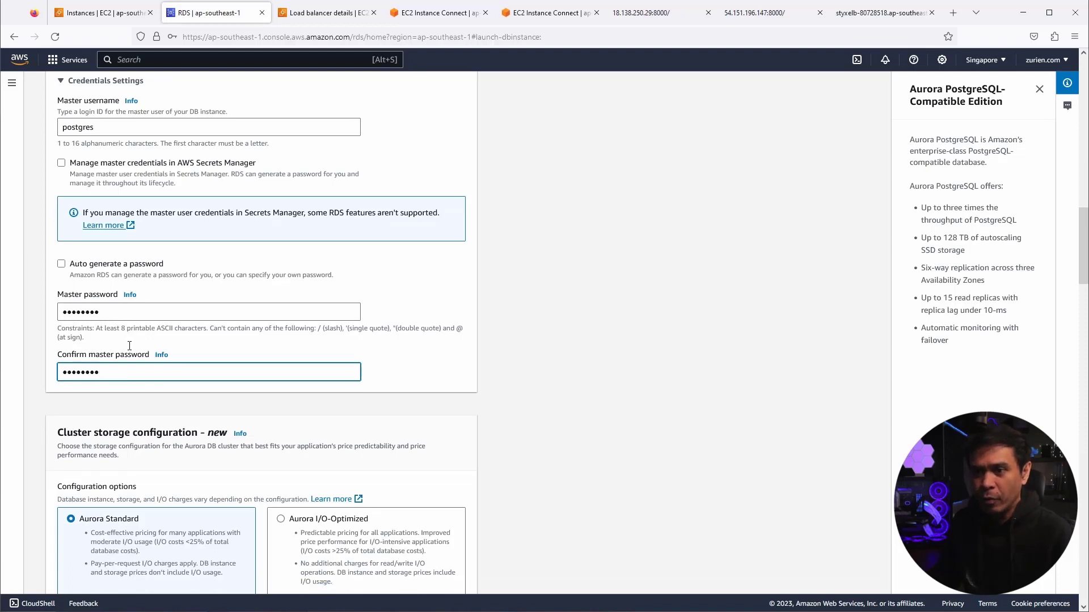
pyautogui.scroll(-1, 140, 352)
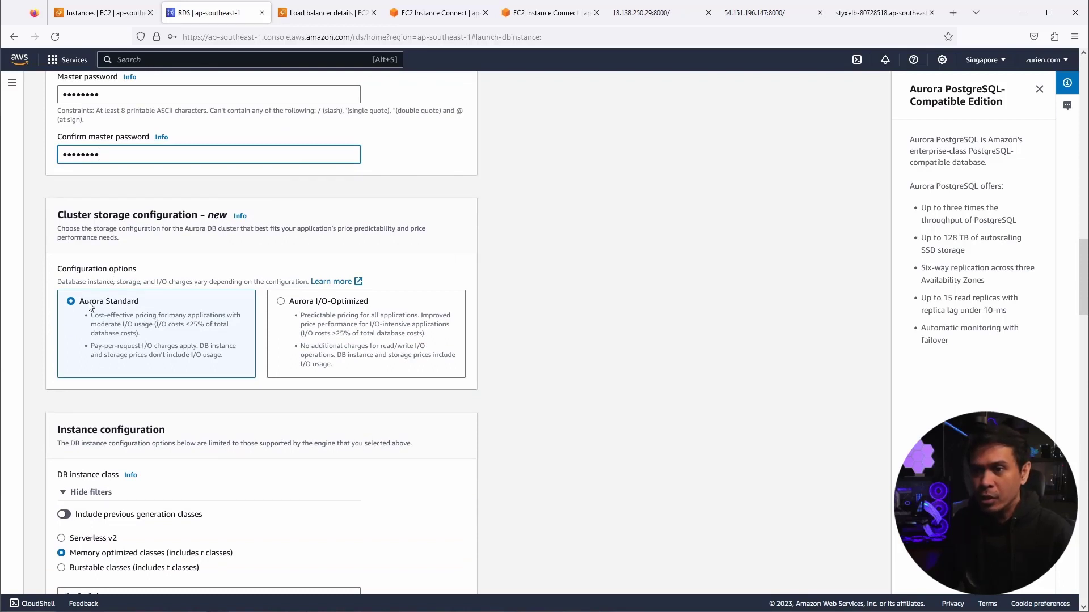
# - Set the instance configuration to Serverless v2 with Minimum ACUs lowered from 2 to 0.5
pyautogui.scroll(-1, 91, 309)
pyautogui.scroll(-1, 146, 357)
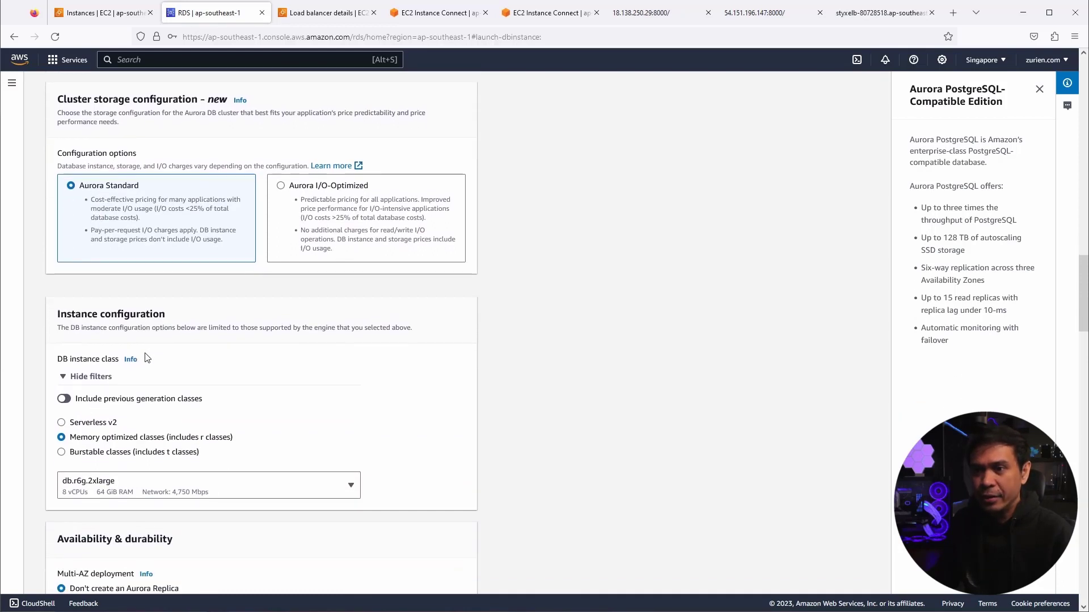
pyautogui.scroll(-1, 148, 358)
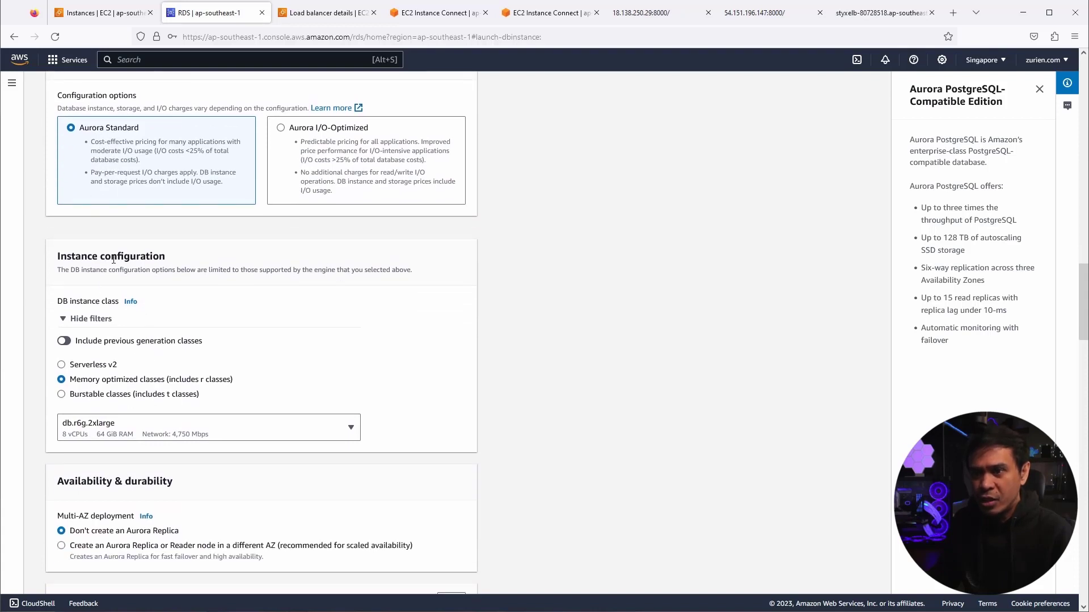
pyautogui.click(62, 364)
pyautogui.scroll(-1, 237, 392)
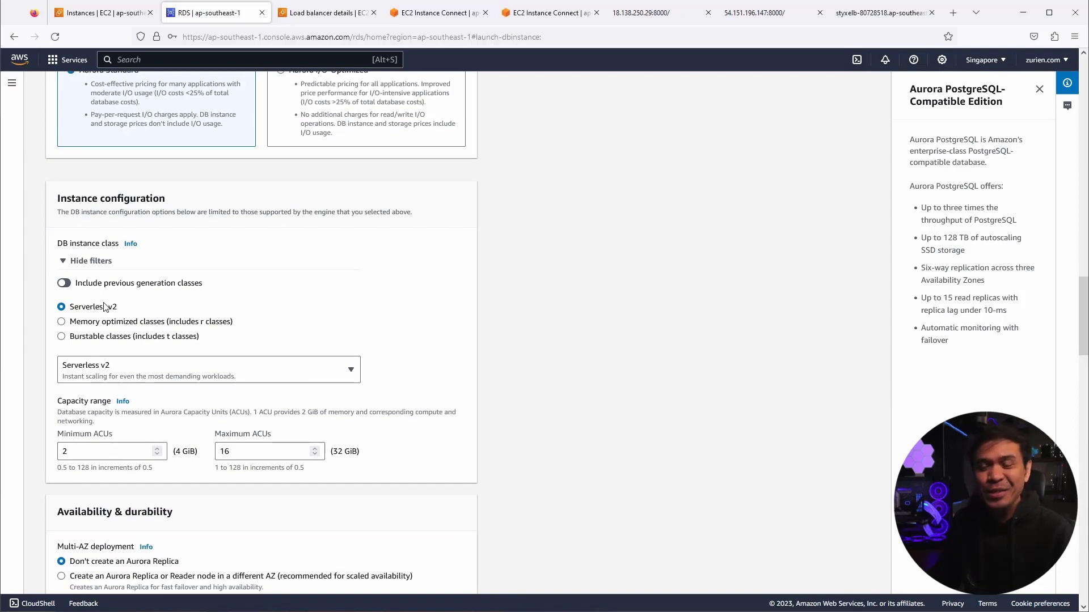
pyautogui.moveTo(88, 453); pyautogui.dragTo(55, 450)
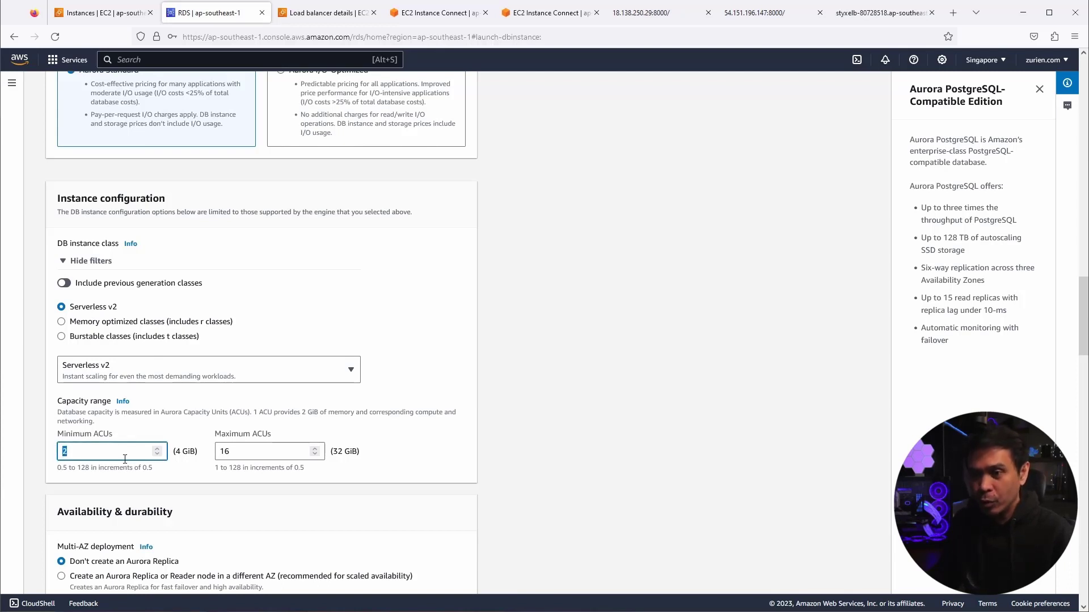
pyautogui.write('0.5')
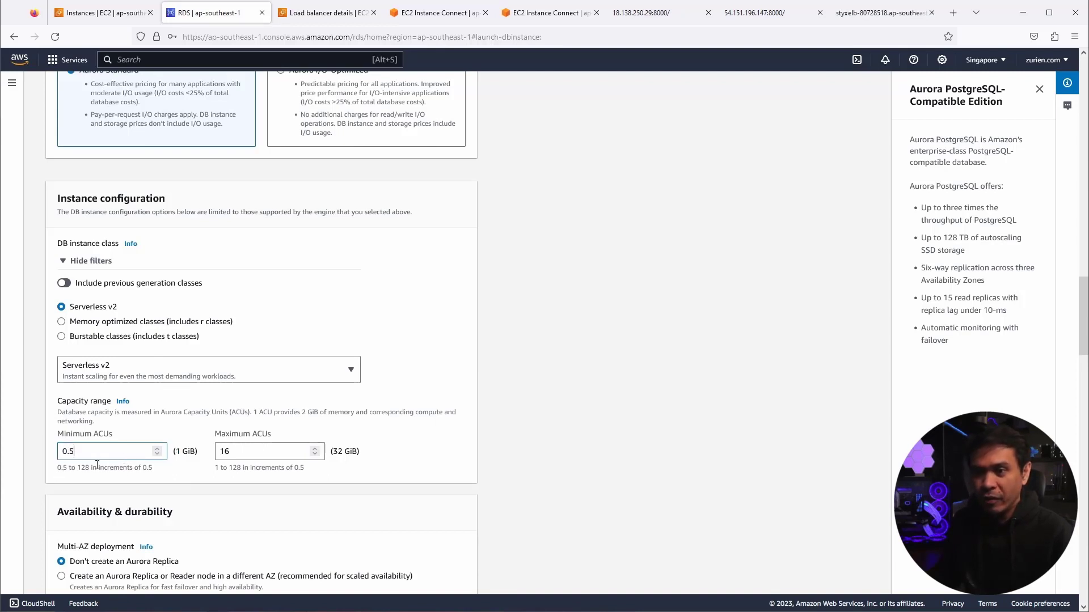
pyautogui.scroll(-2, 172, 472)
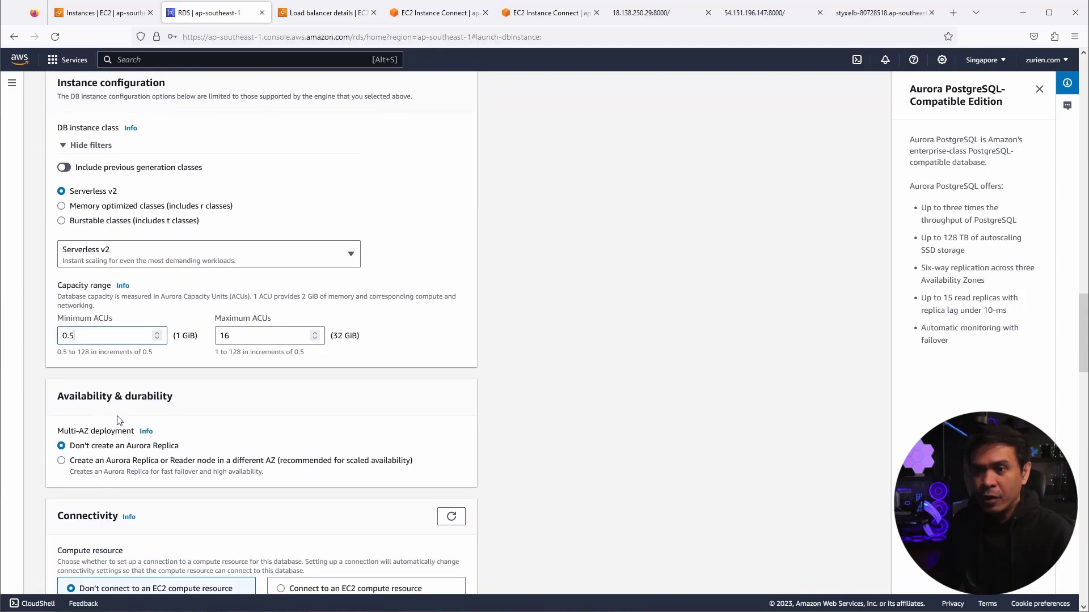
# - Replace the default VPC security group with the existing aurora-sg group
pyautogui.scroll(-2, 120, 417)
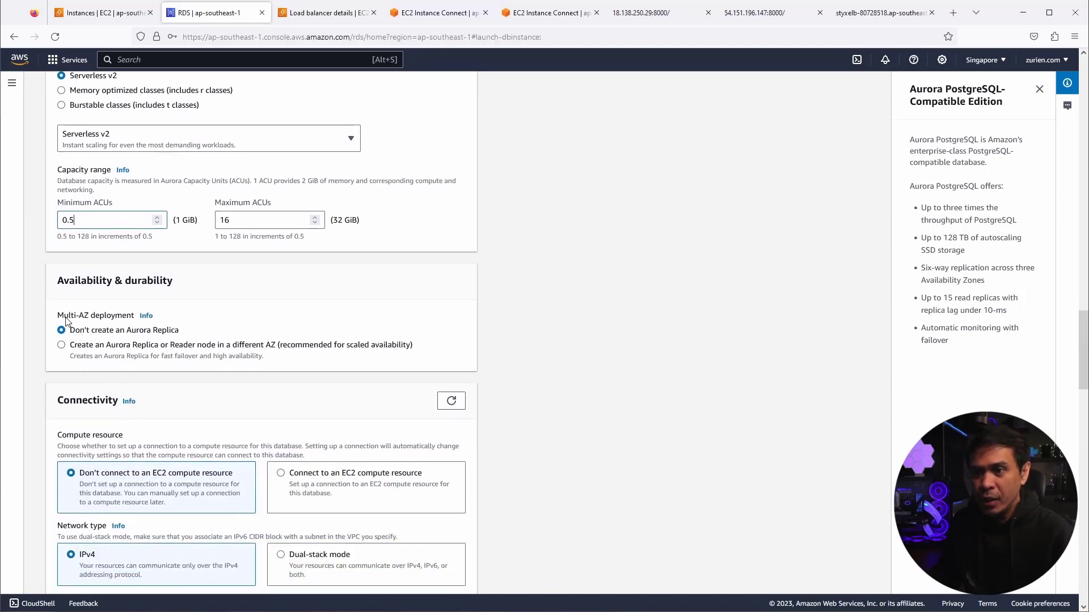
pyautogui.scroll(-3, 123, 404)
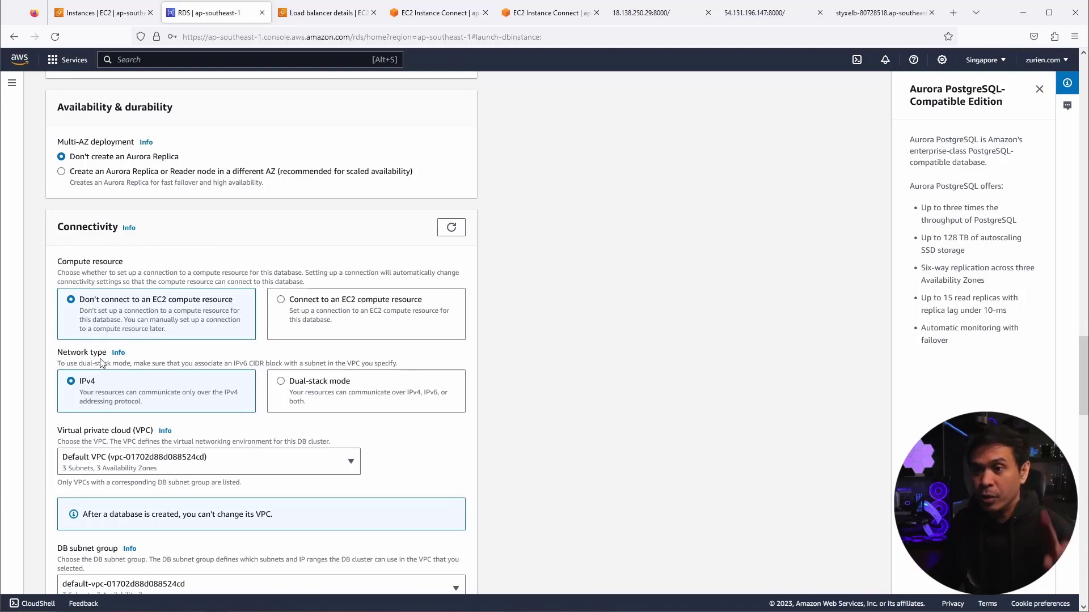
pyautogui.scroll(-1, 99, 363)
pyautogui.scroll(-1, 86, 338)
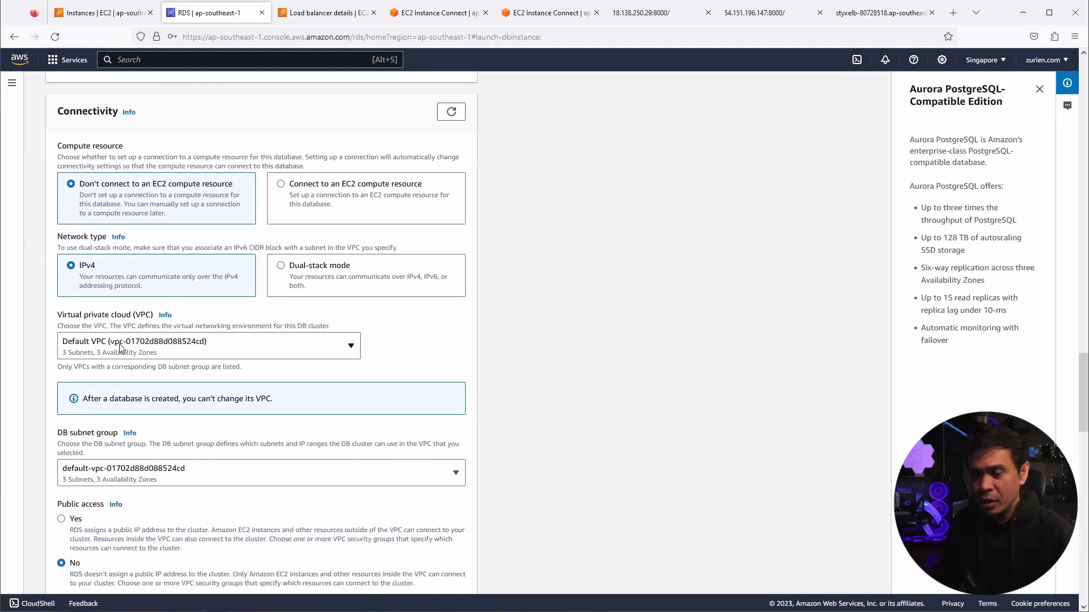
pyautogui.scroll(-1, 122, 348)
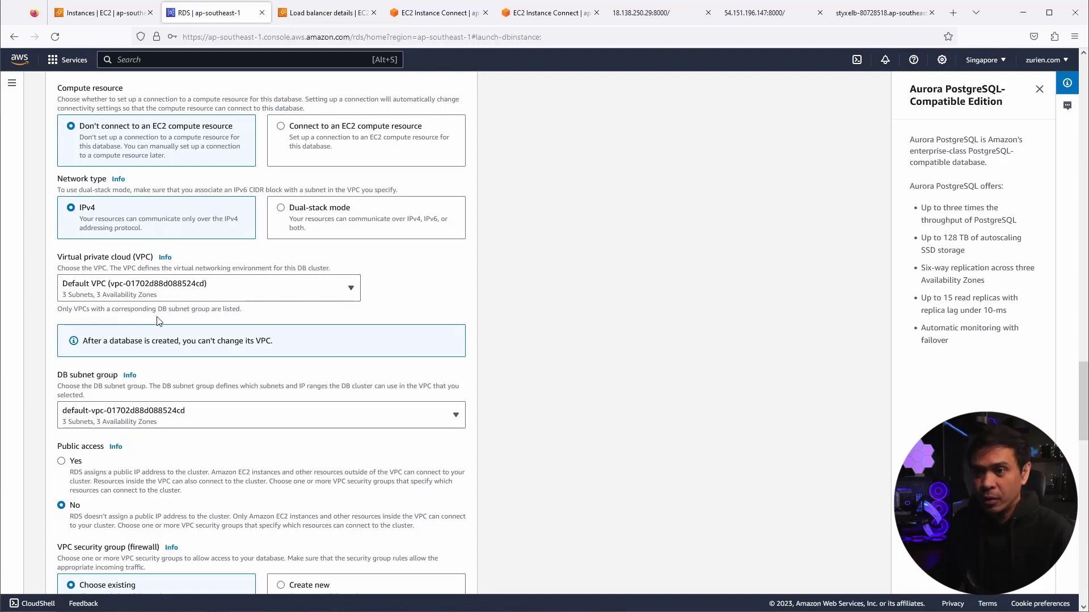
pyautogui.scroll(-3, 158, 335)
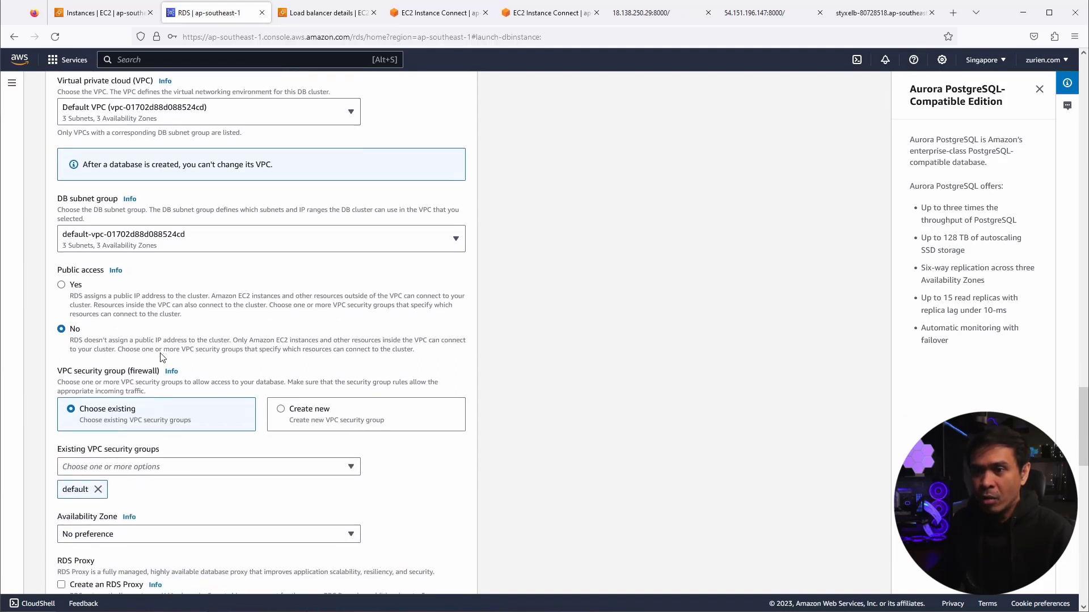
pyautogui.scroll(-1, 161, 357)
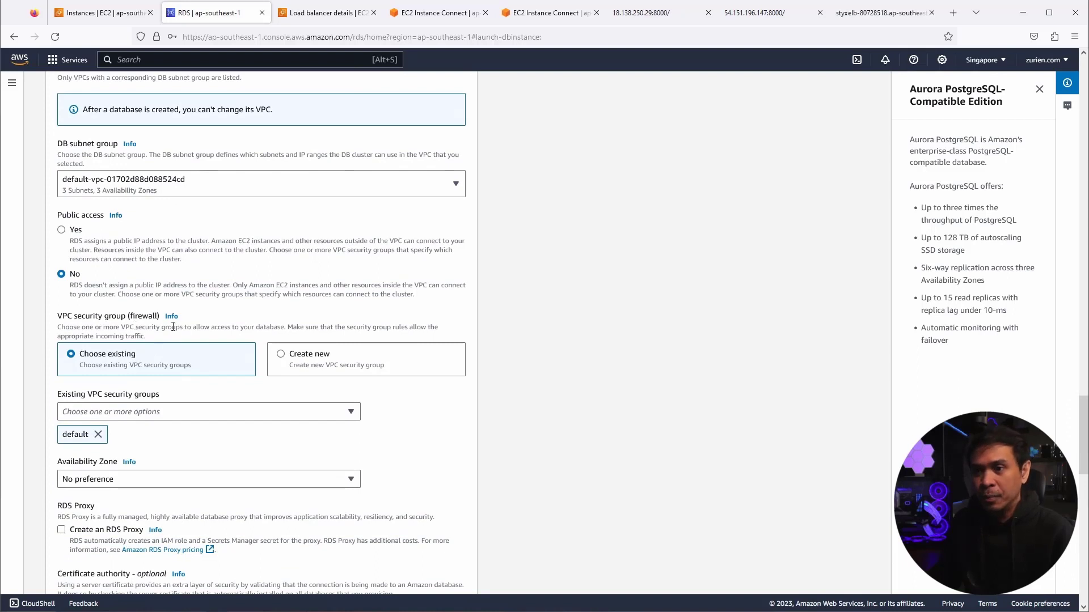
pyautogui.click(98, 434)
pyautogui.click(142, 411)
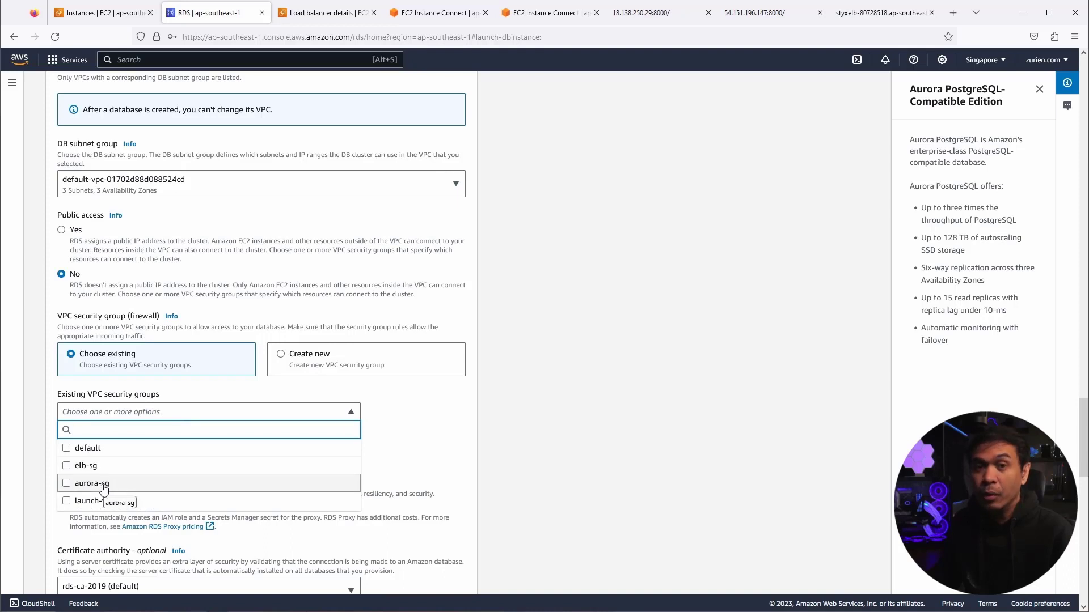
pyautogui.click(68, 487)
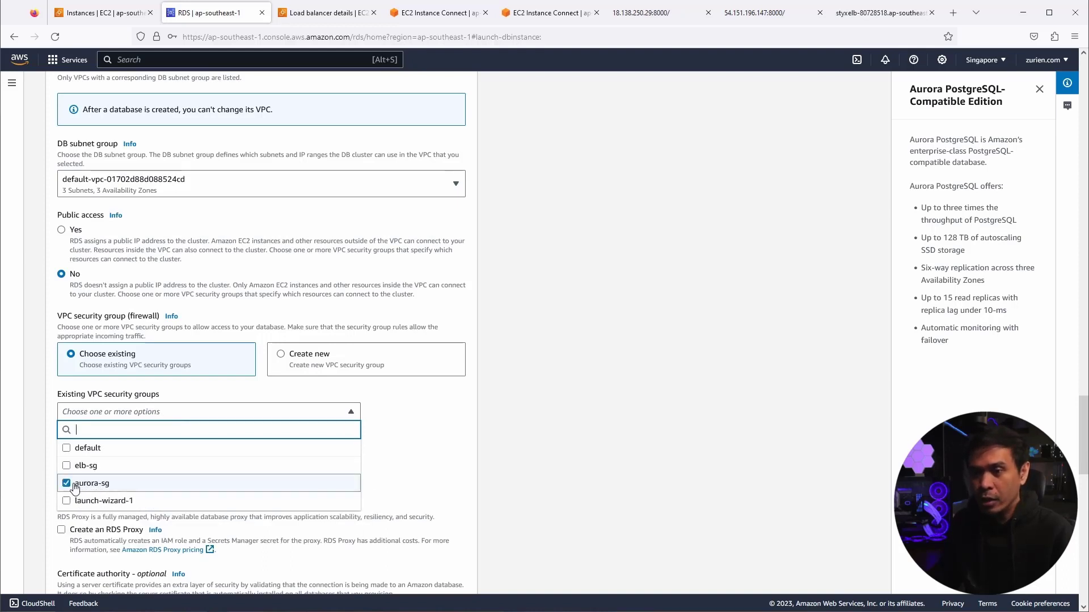
pyautogui.click(407, 458)
# - Scroll to the bottom of the Create database form
pyautogui.scroll(-2, 142, 467)
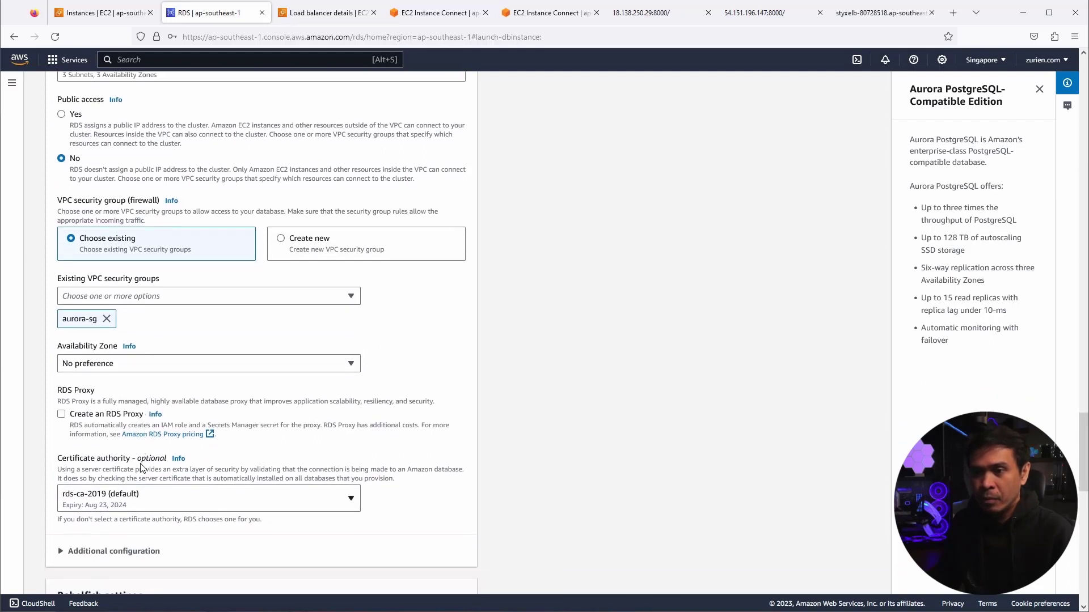
pyautogui.scroll(-5, 142, 467)
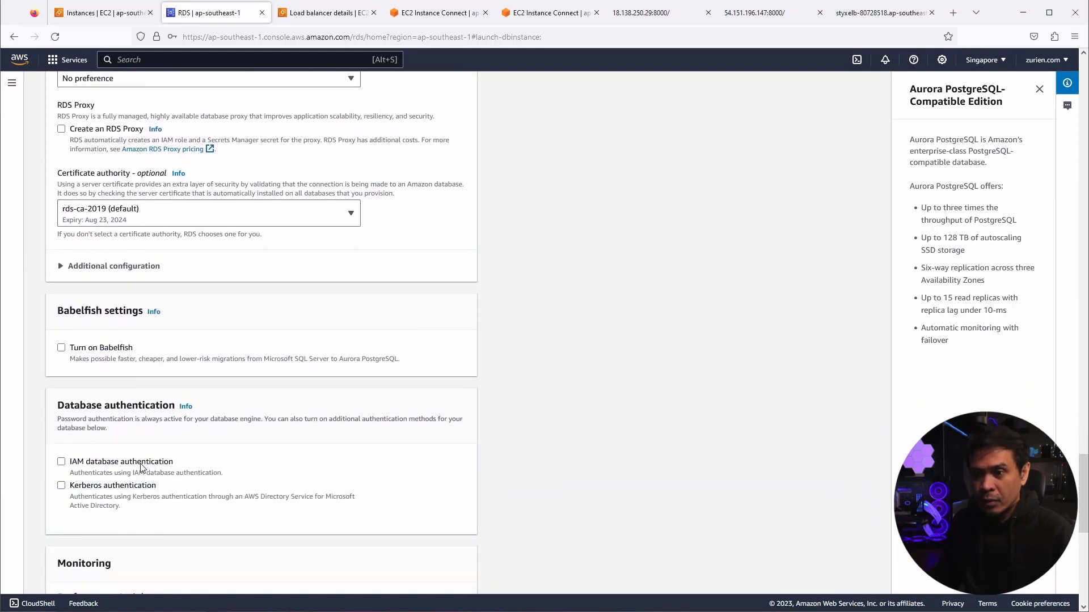
pyautogui.scroll(-6, 142, 468)
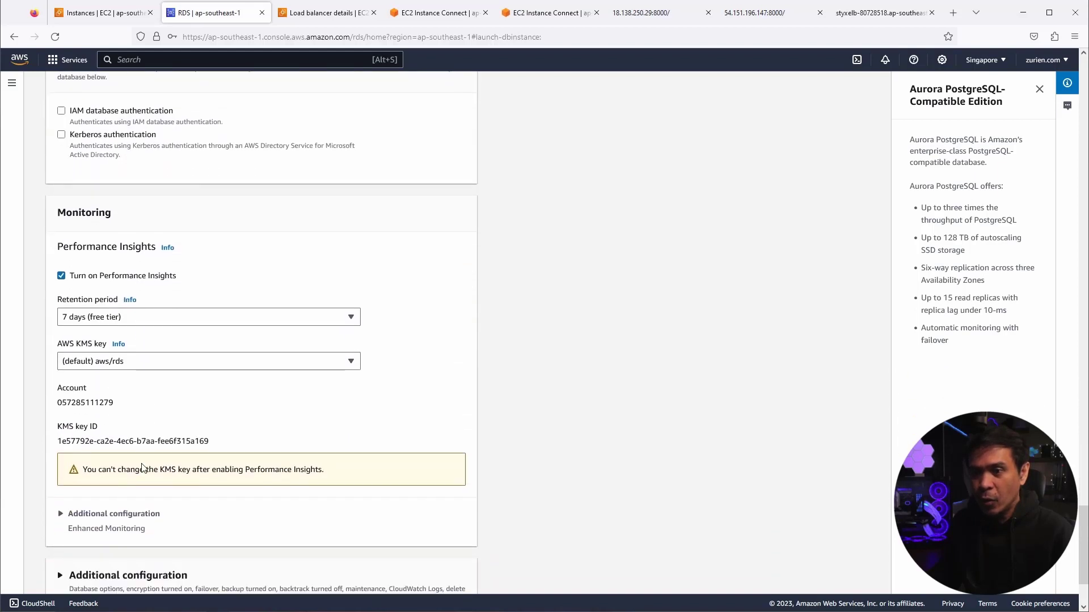
pyautogui.scroll(-2, 141, 467)
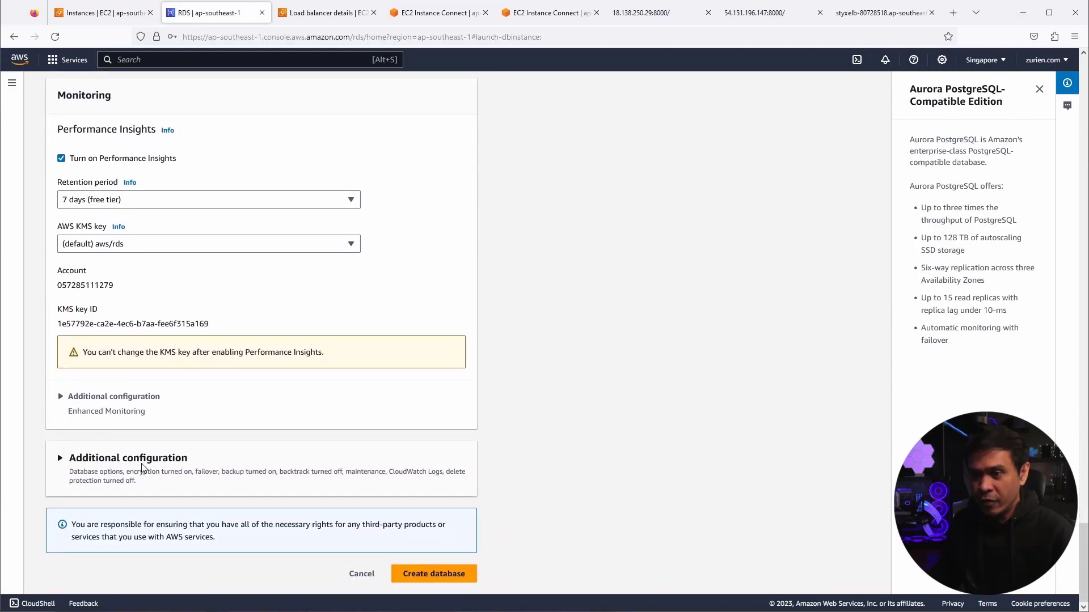
# - Create the styxdb database, declining Firefox's login save and dismissing suggested add-ons
pyautogui.click(420, 574)
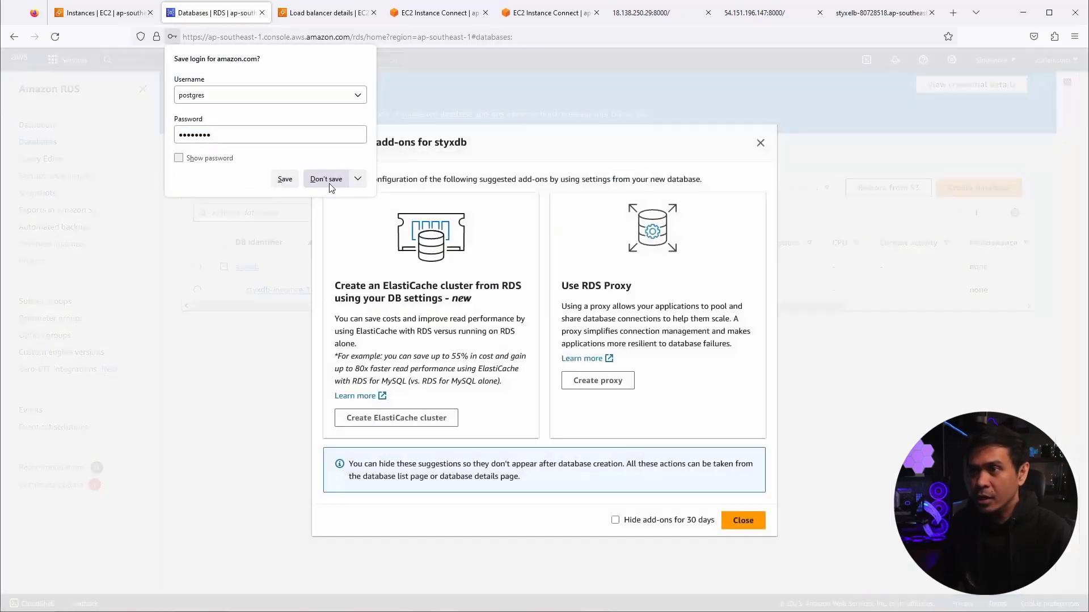
pyautogui.click(326, 184)
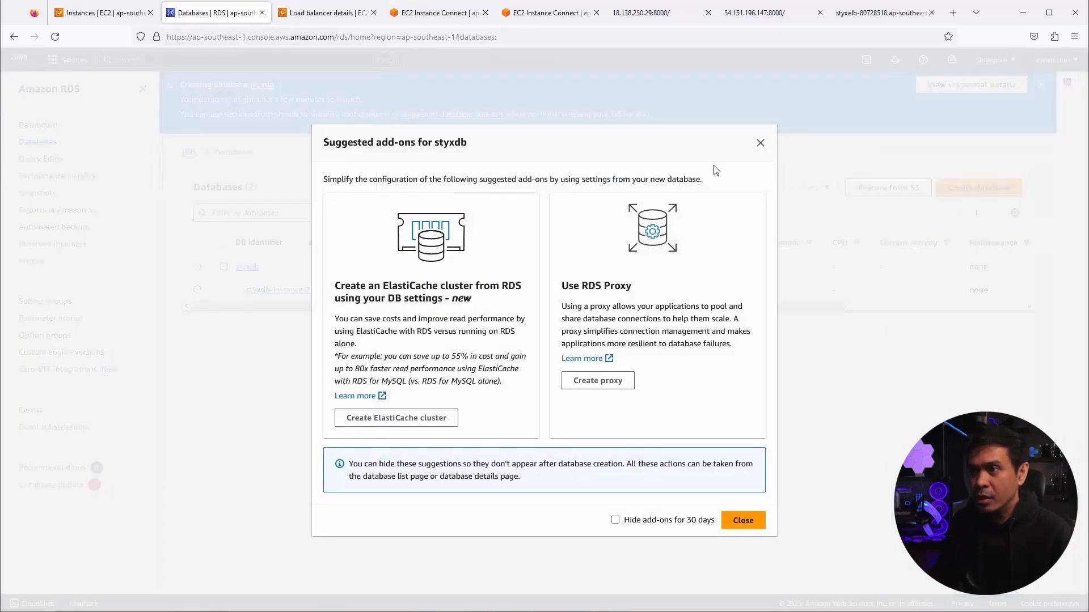
pyautogui.click(760, 144)
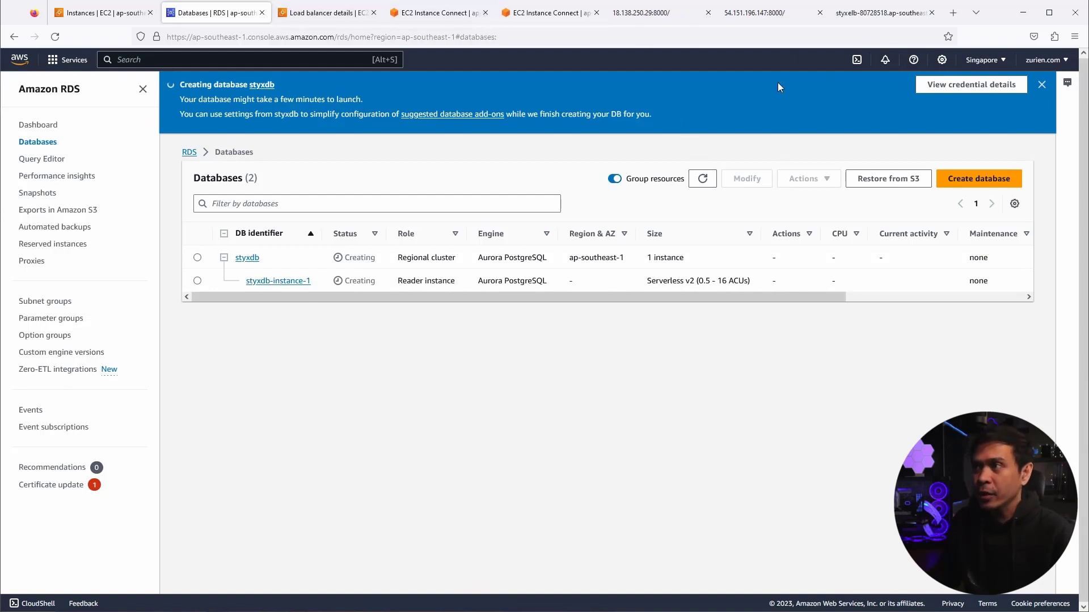
# - Reload the styxelb load-balanced blog several times to see which post it serves
pyautogui.click(866, 19)
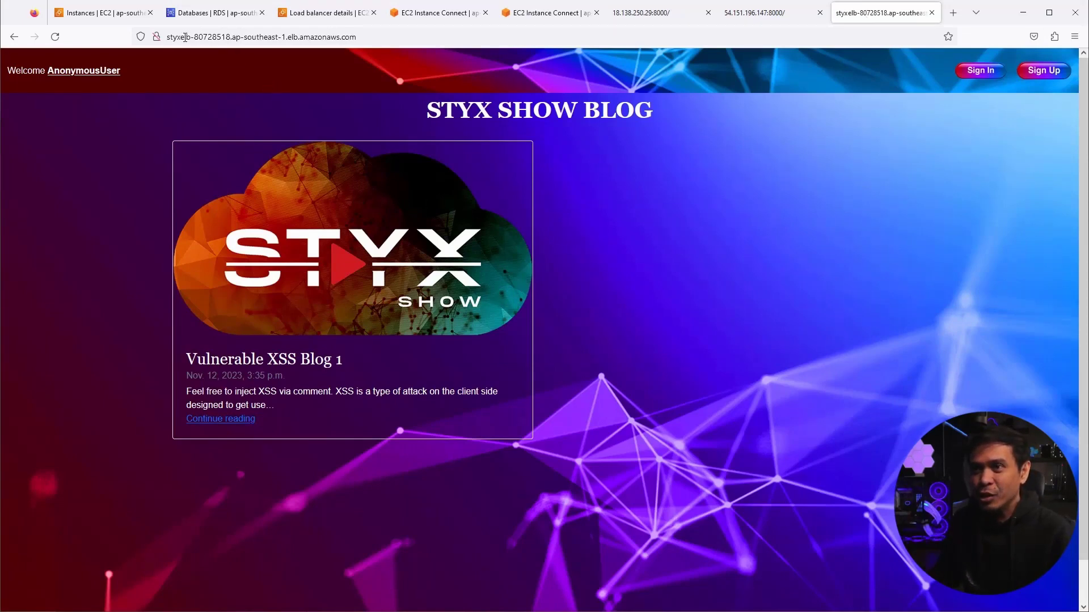
pyautogui.moveTo(171, 37); pyautogui.dragTo(357, 38)
pyautogui.click(46, 158)
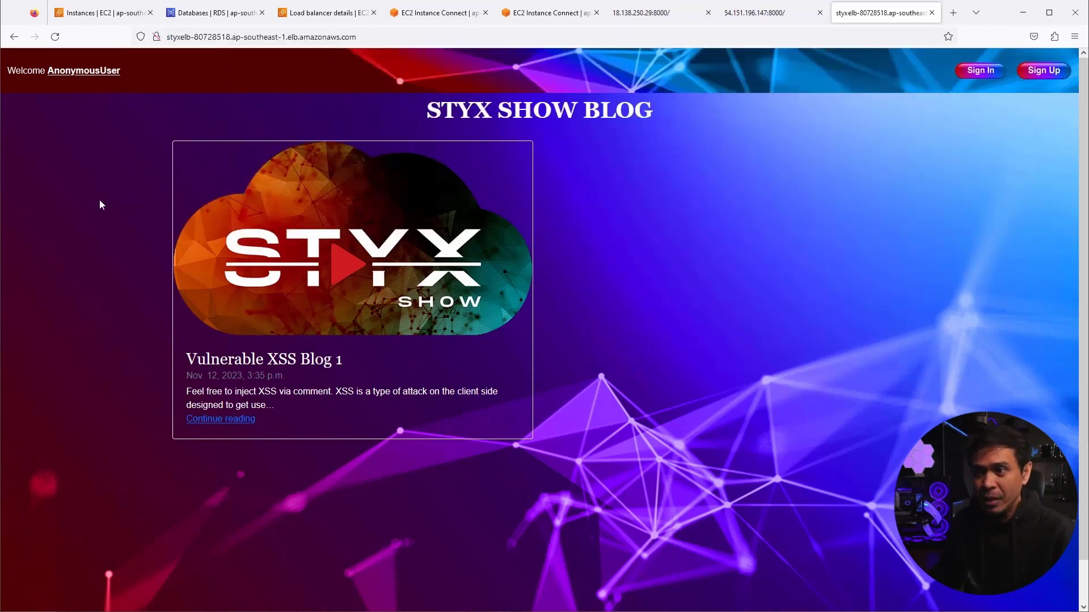
pyautogui.click(55, 37)
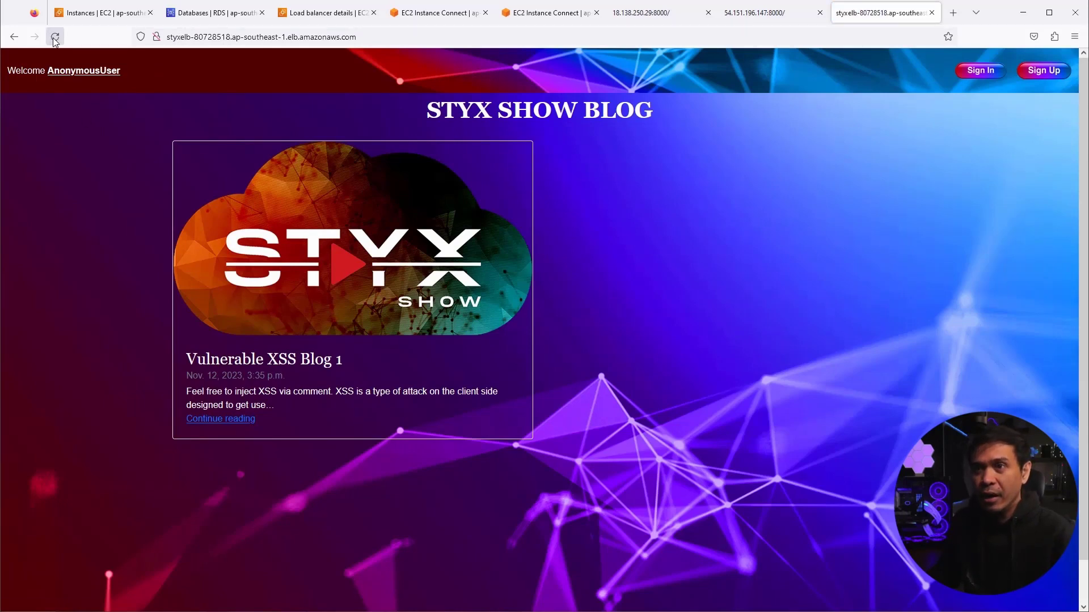
pyautogui.click(55, 38)
pyautogui.click(55, 37)
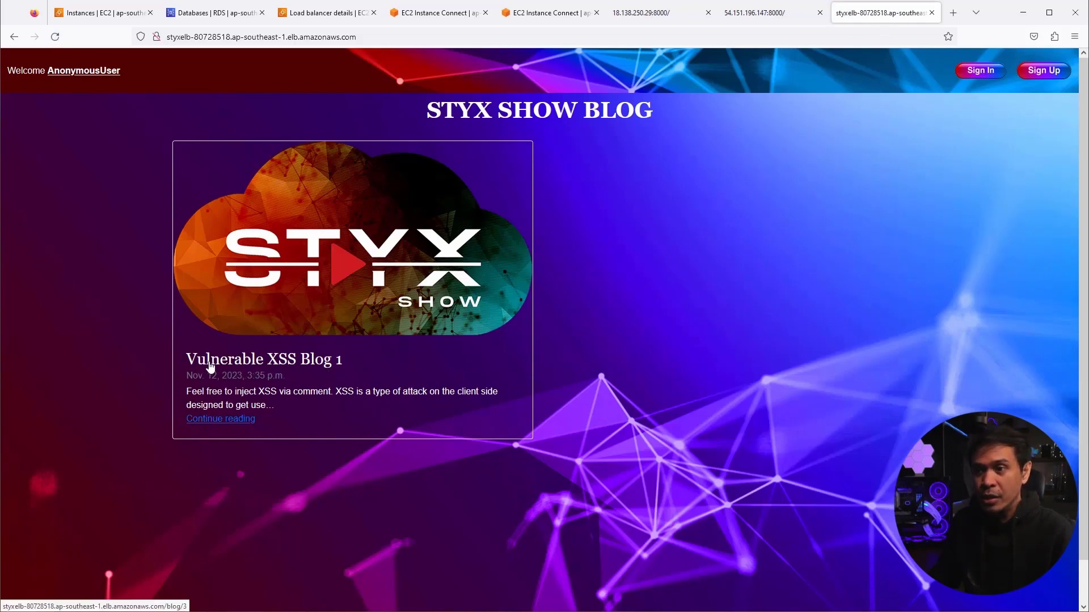
pyautogui.click(55, 37)
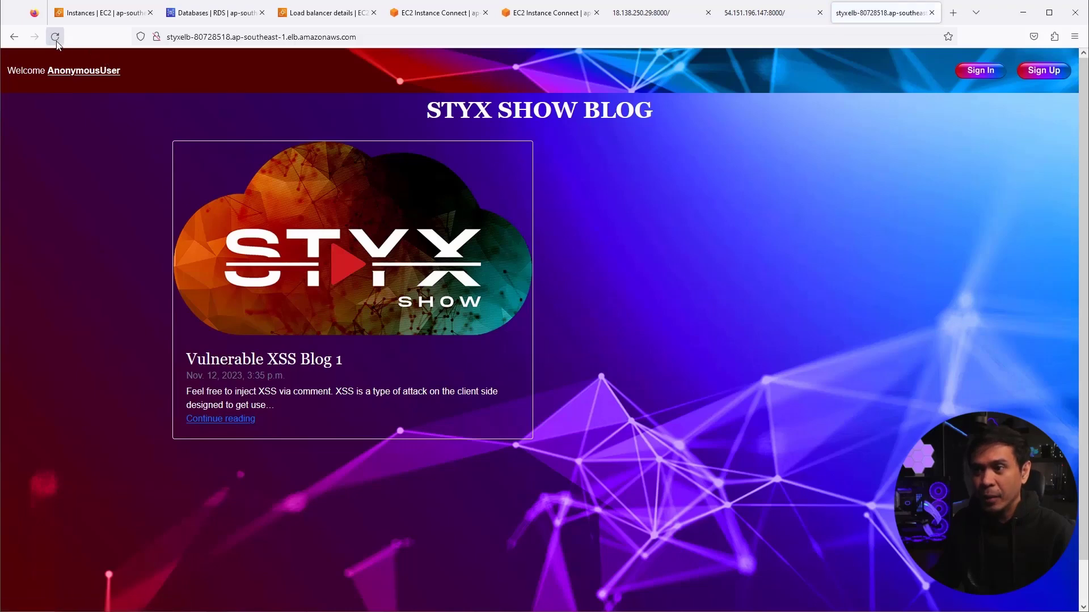
pyautogui.click(55, 37)
pyautogui.click(55, 38)
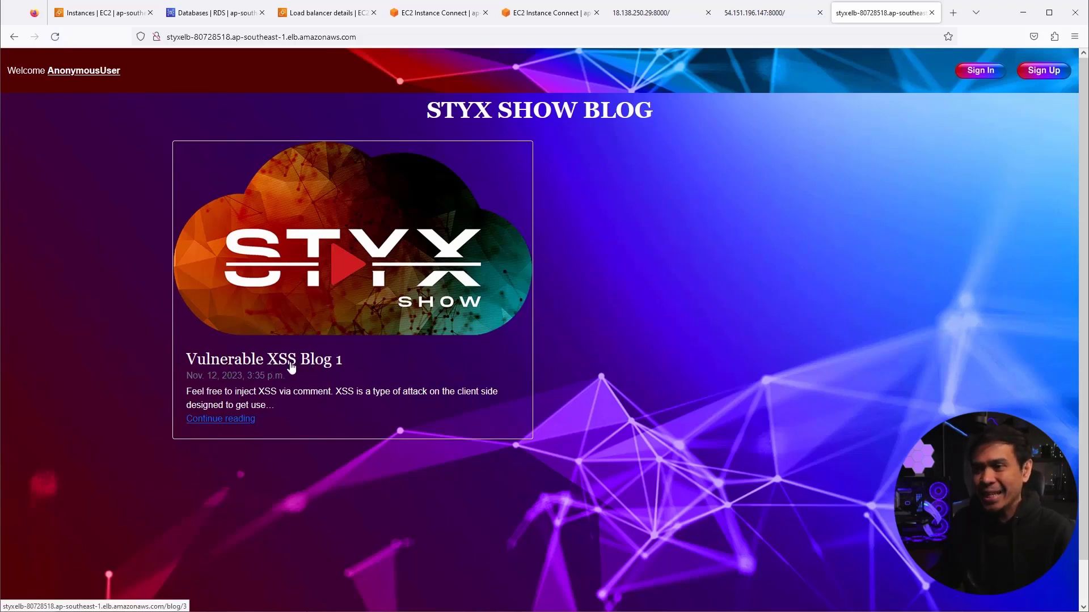
# - Compare the 54.151.196.147 and 18.138.250.29 instance blogs, then return to the styxelb tab
pyautogui.click(738, 14)
pyautogui.click(655, 15)
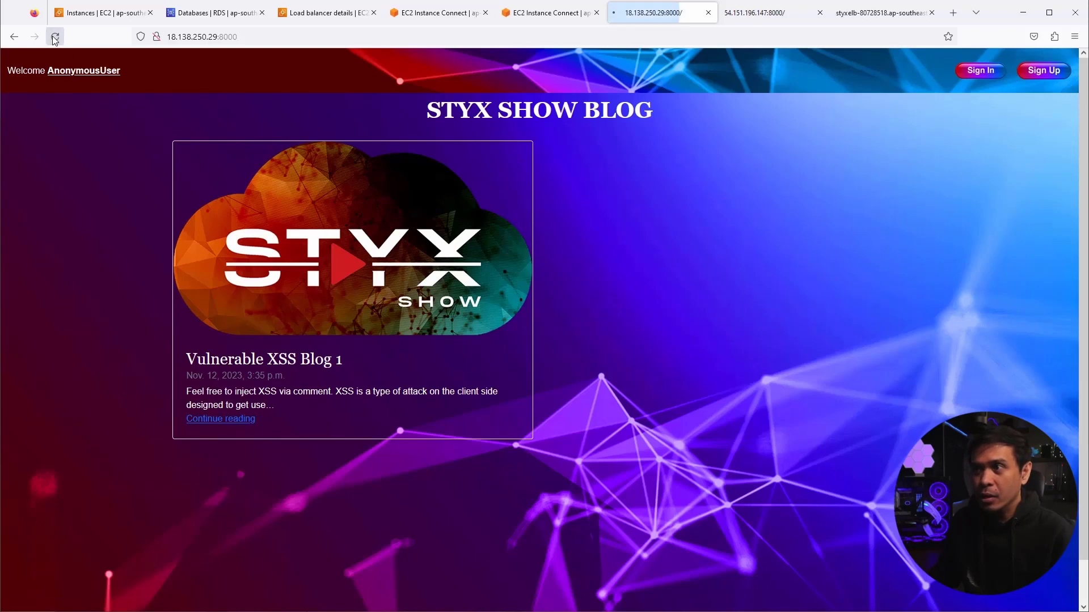
pyautogui.click(743, 10)
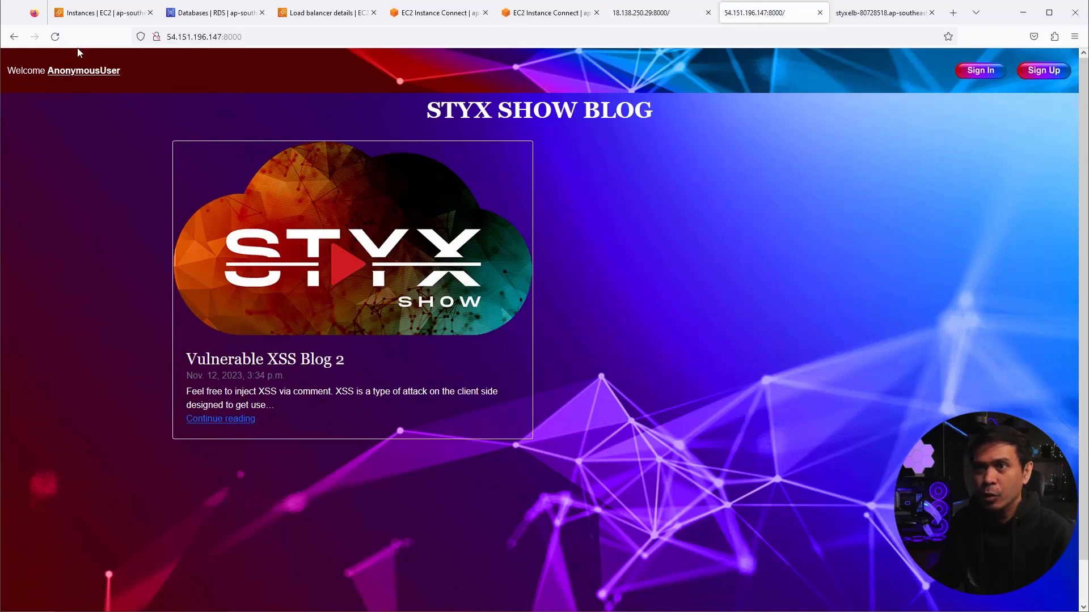
pyautogui.click(55, 37)
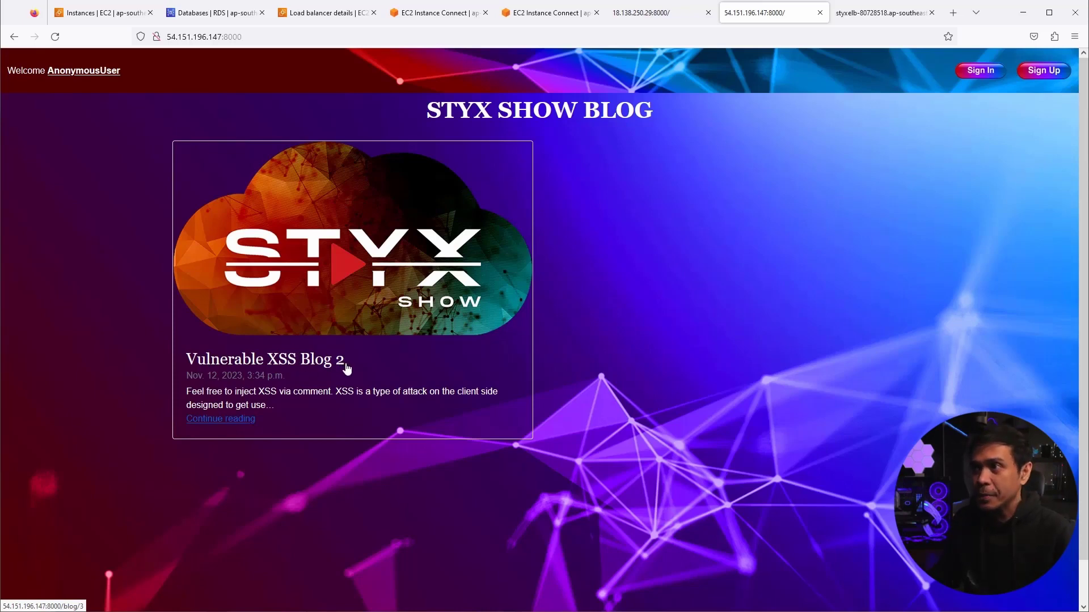
pyautogui.click(853, 17)
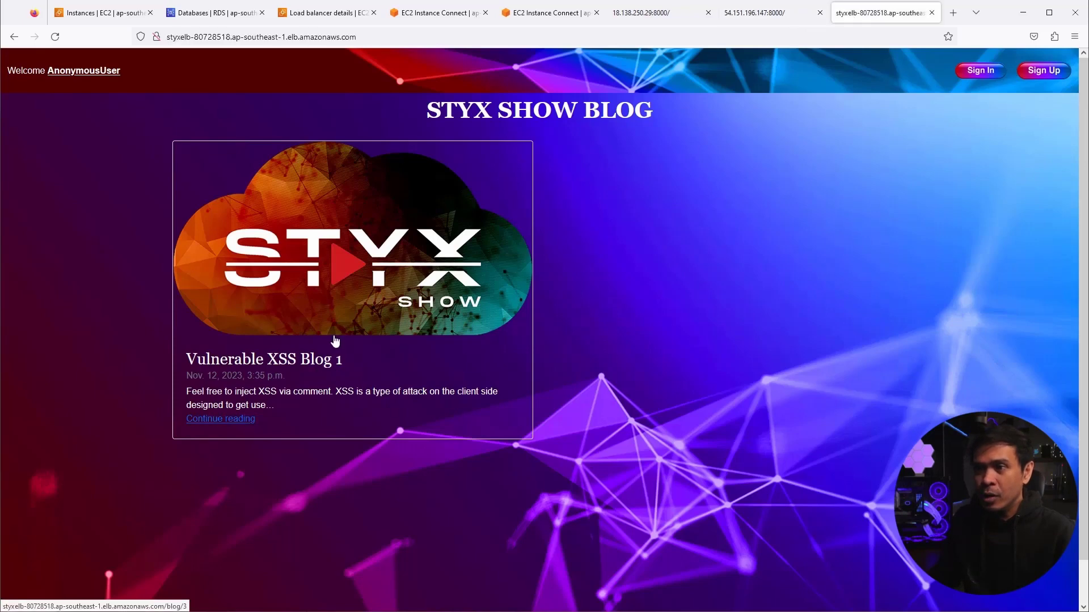
# - Review the StyxELB load balancer's attributes and its listeners and rules
pyautogui.click(415, 16)
pyautogui.click(324, 14)
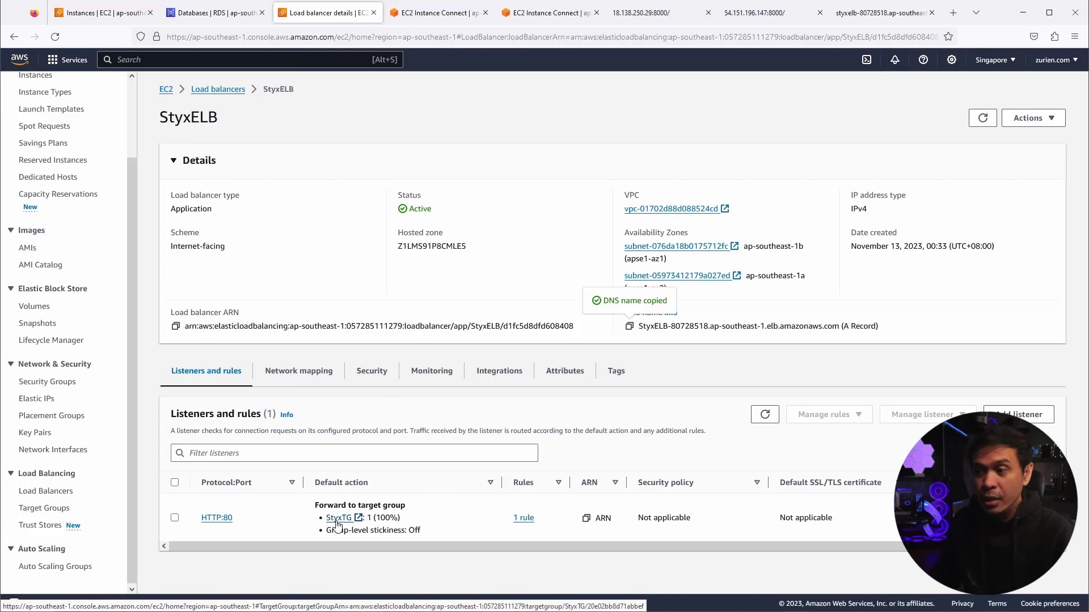
pyautogui.click(564, 371)
pyautogui.scroll(-3, 396, 452)
pyautogui.scroll(3, 391, 458)
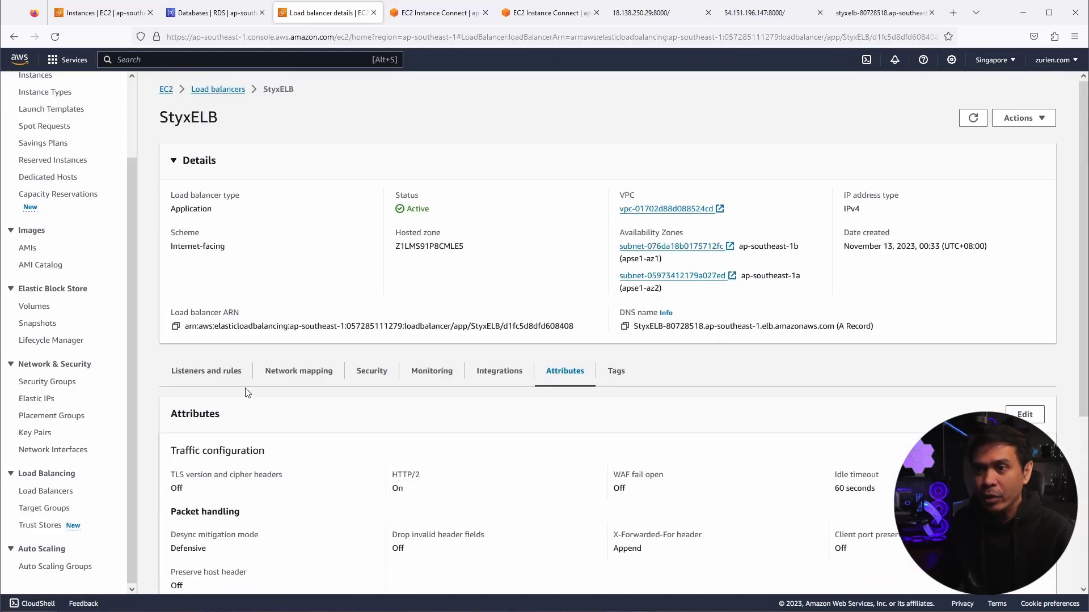
pyautogui.click(221, 384)
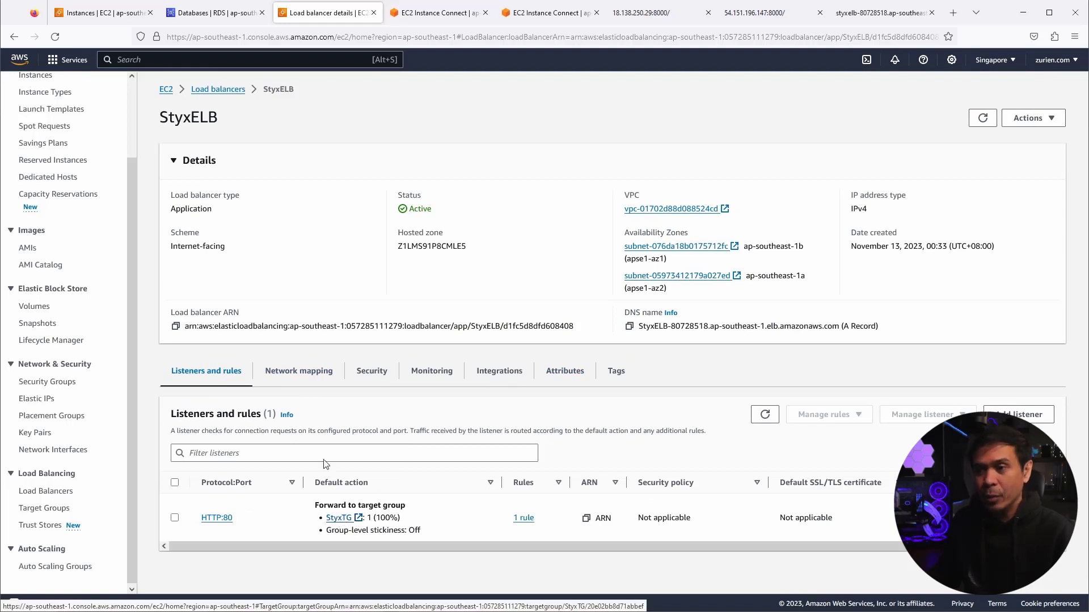
# - Edit the StyxTG target group's attributes, where stickiness is On for 1 day
pyautogui.click(339, 518)
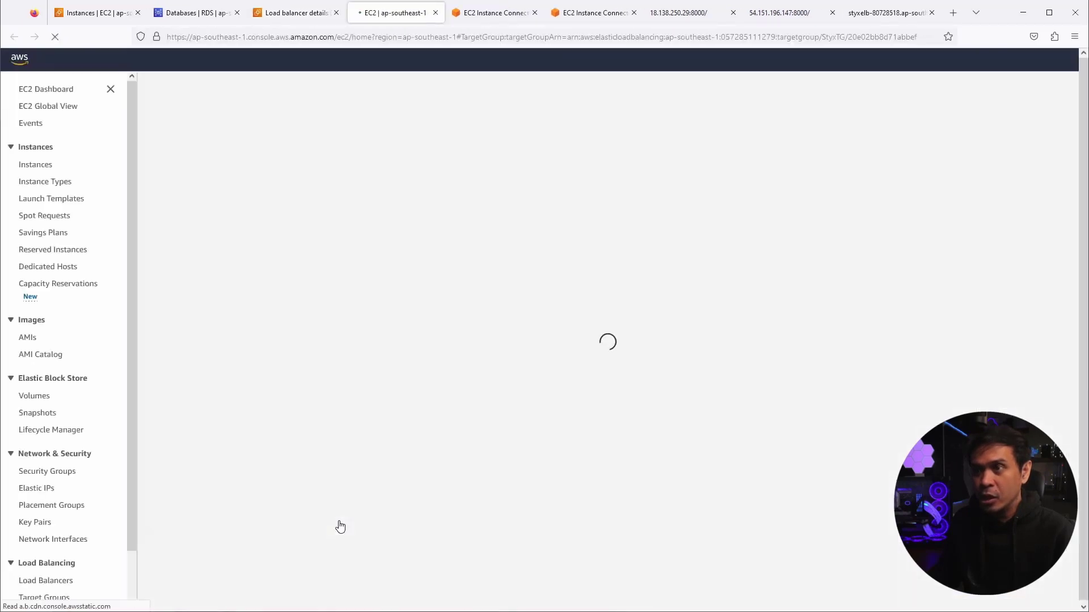
pyautogui.scroll(-3, 397, 429)
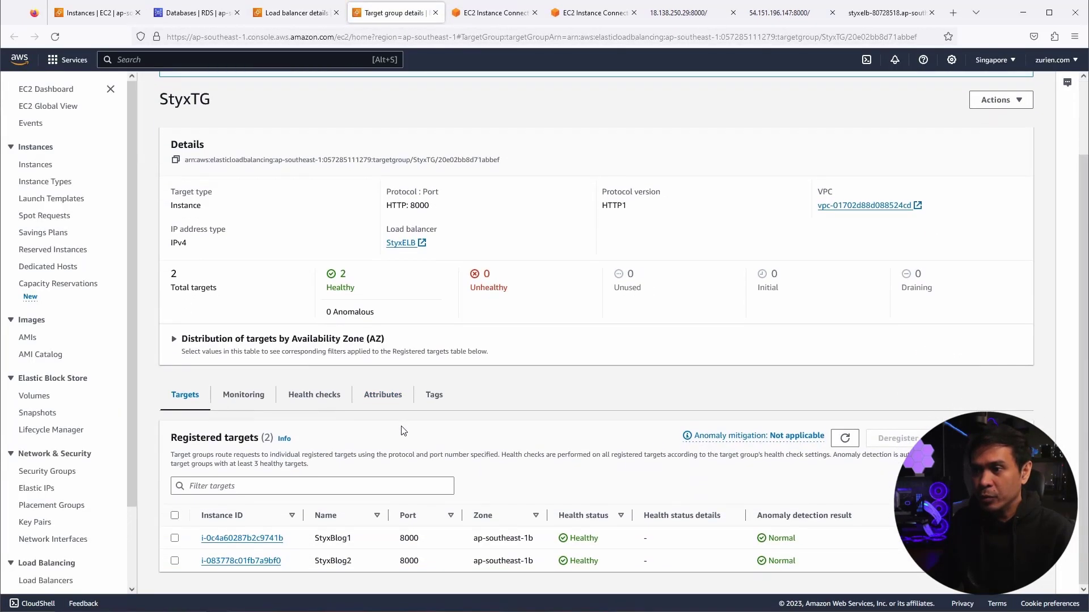
pyautogui.scroll(3, 266, 306)
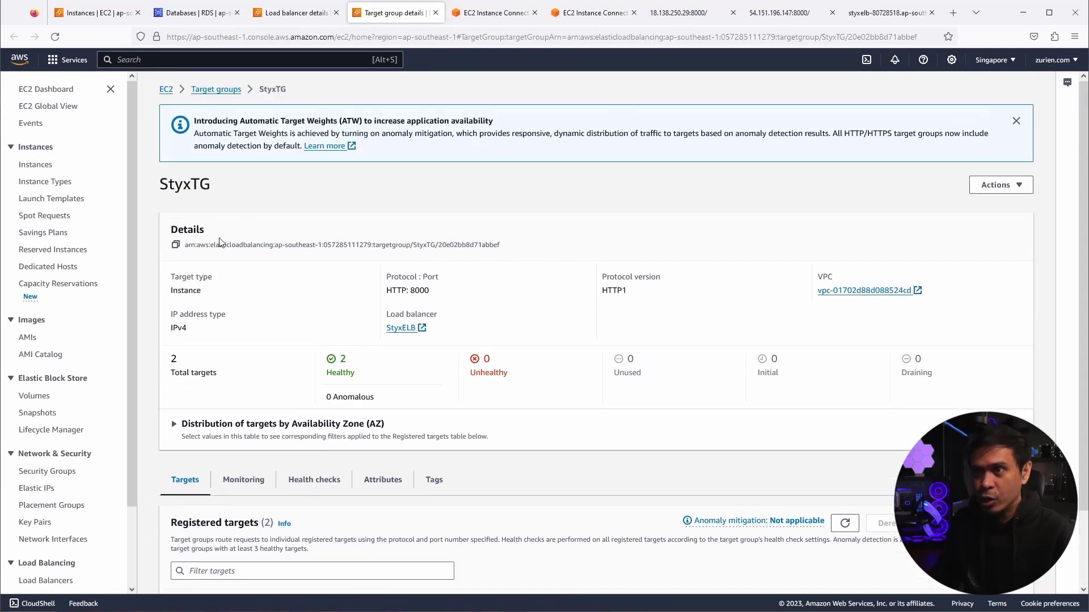
pyautogui.scroll(-3, 301, 306)
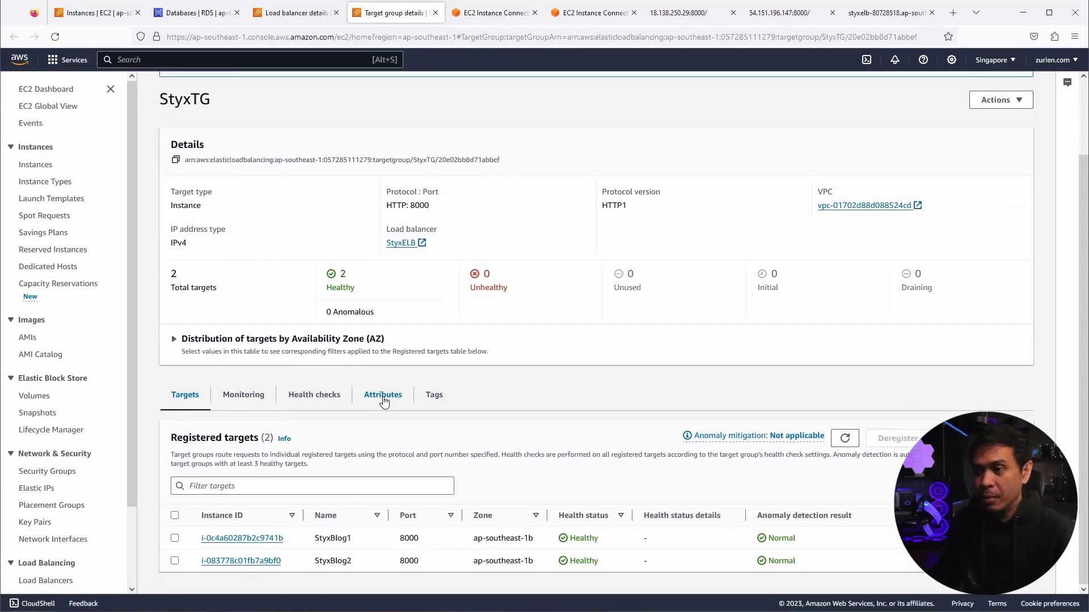
pyautogui.click(384, 400)
pyautogui.scroll(-5, 465, 397)
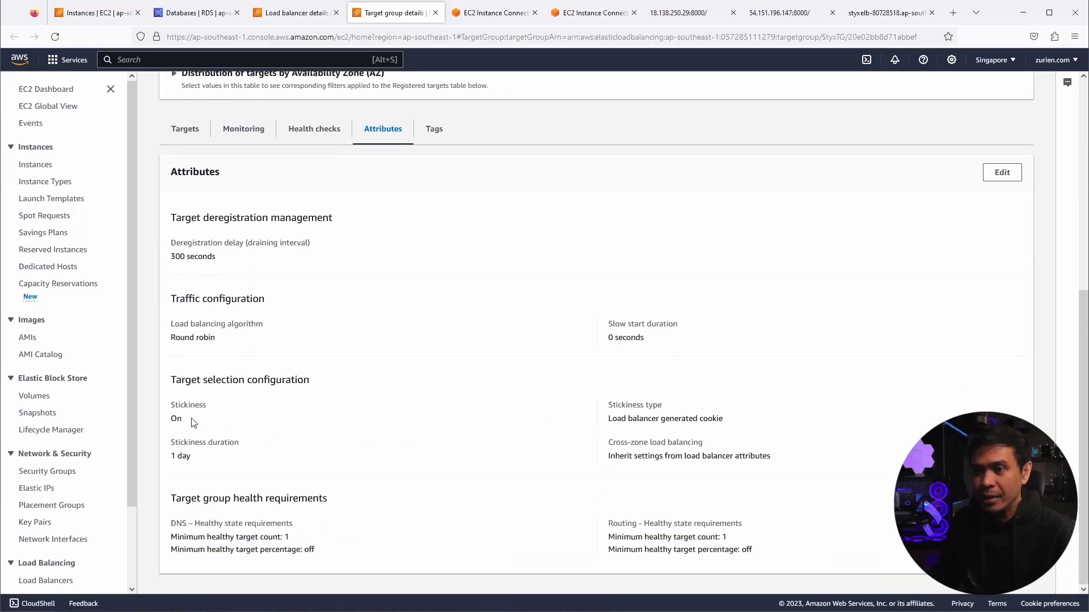
pyautogui.scroll(1, 1007, 363)
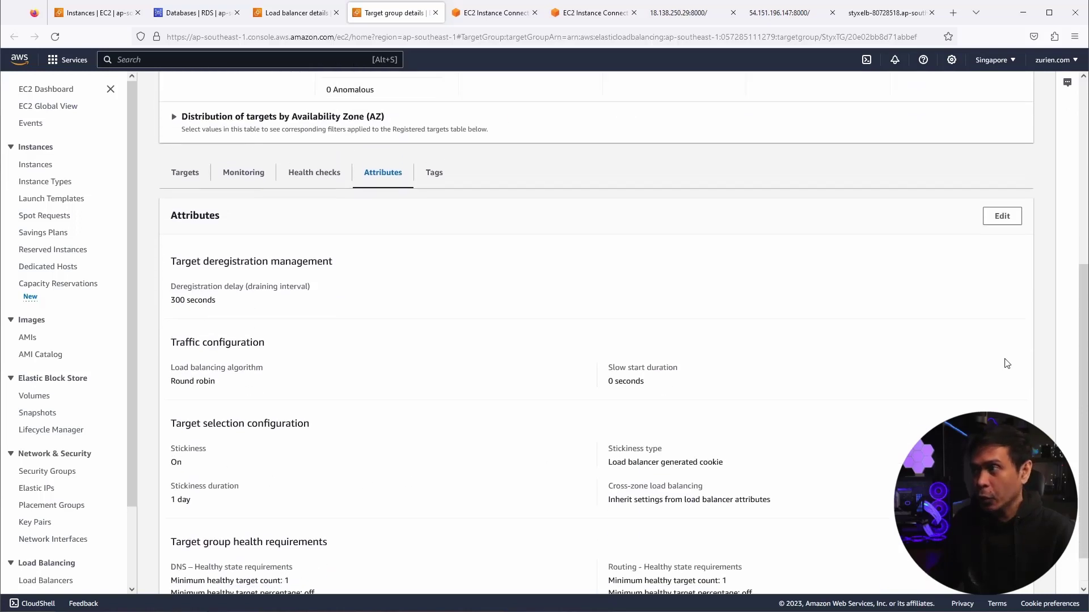
pyautogui.click(1002, 231)
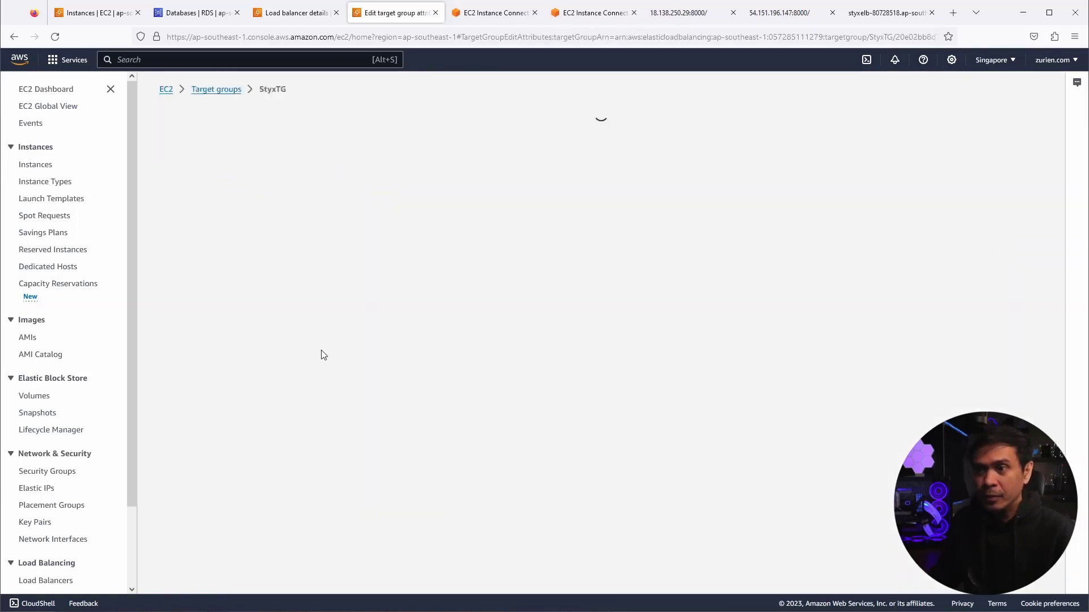
# - Turn off StyxTG stickiness, save the attributes, and return to the styxelb blog tab
pyautogui.scroll(-1, 341, 397)
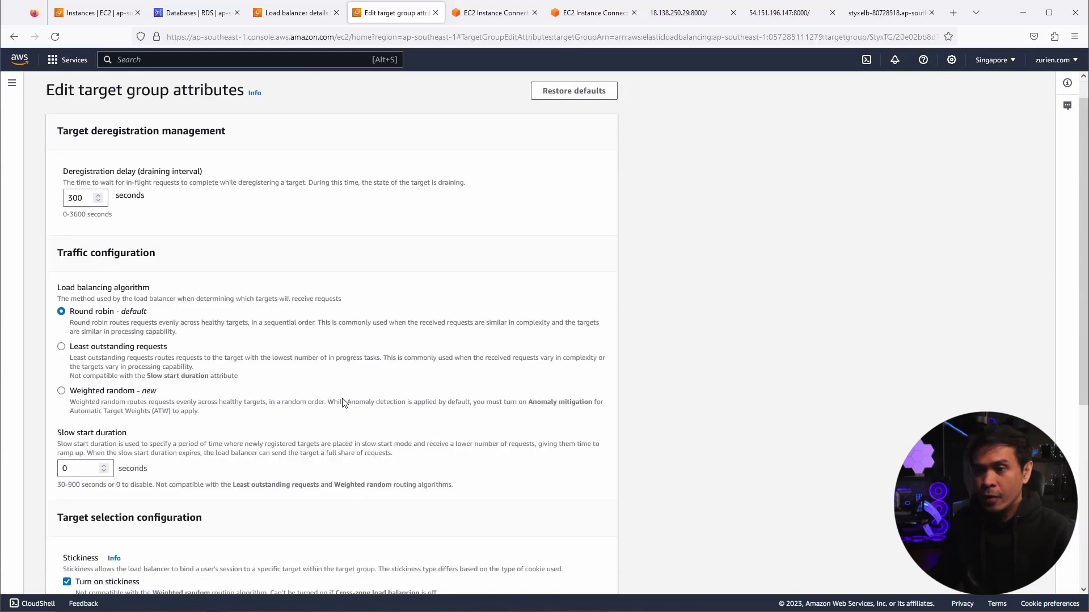
pyautogui.scroll(-5, 342, 402)
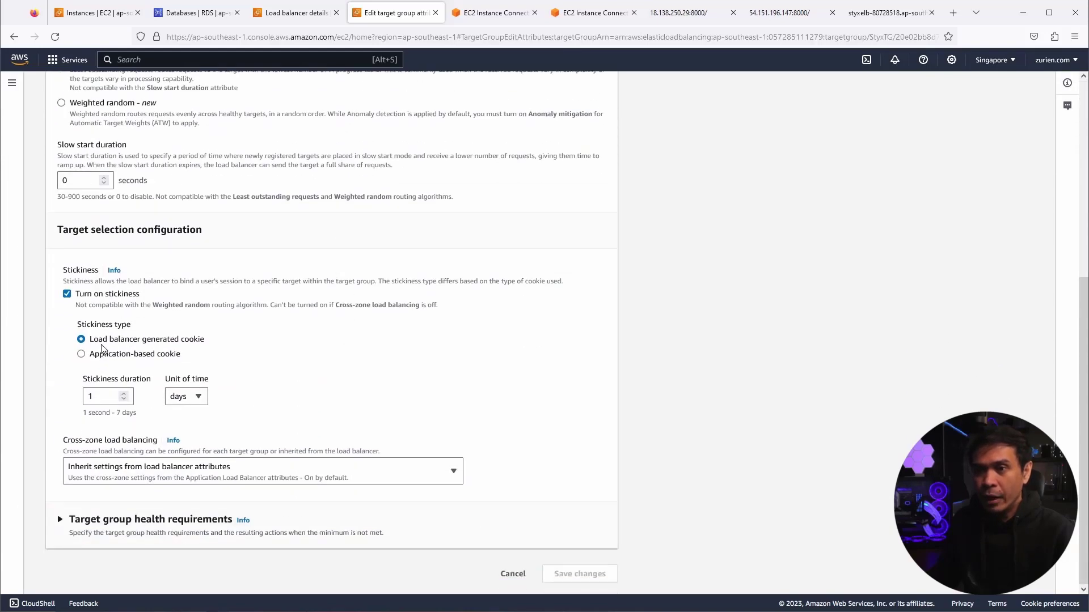
pyautogui.click(67, 294)
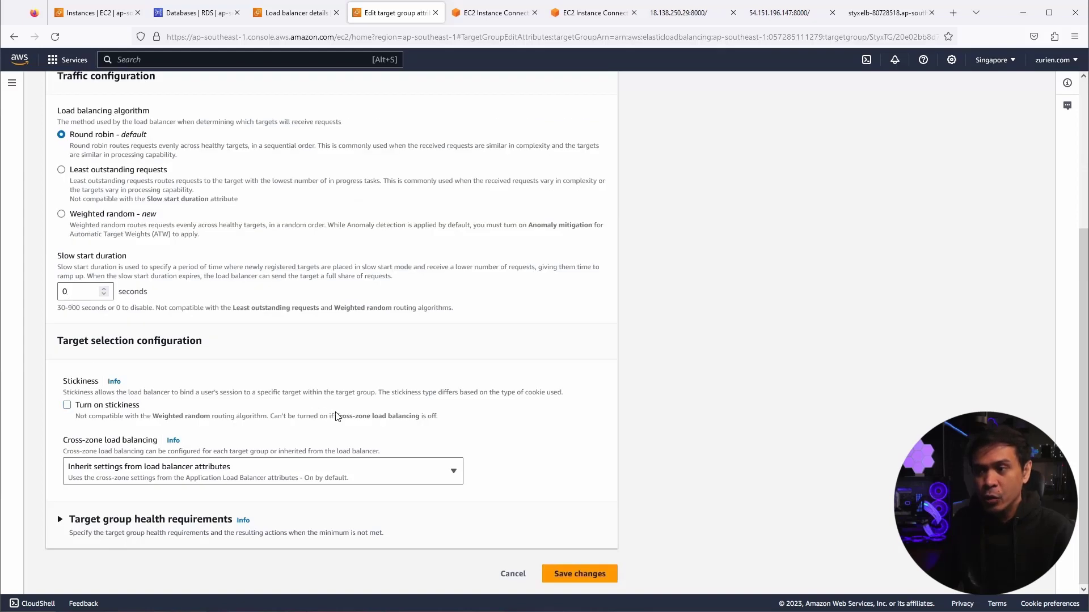
pyautogui.click(574, 575)
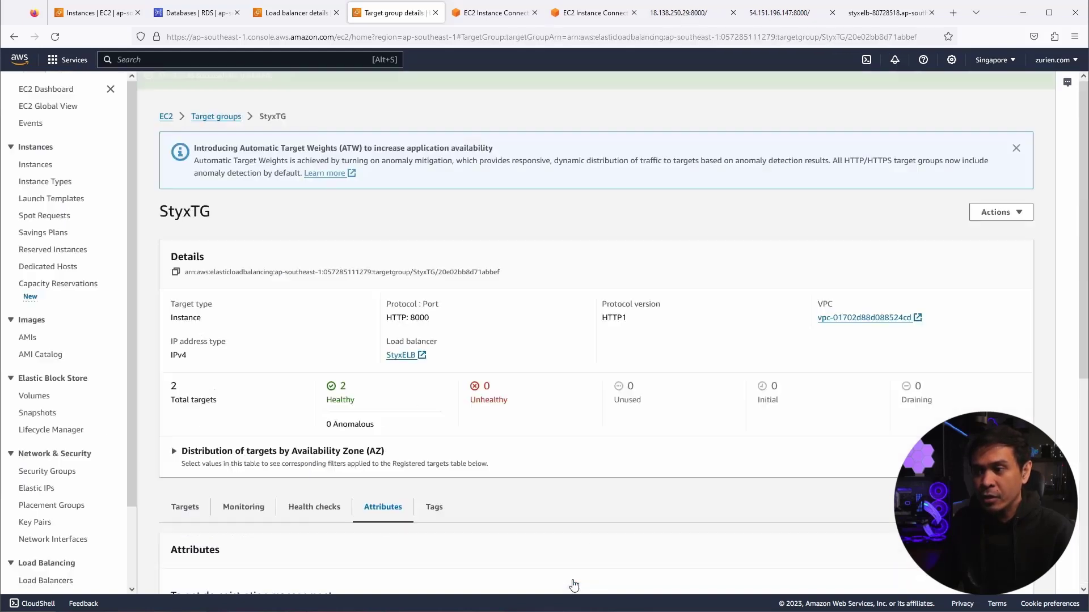
pyautogui.scroll(-5, 363, 461)
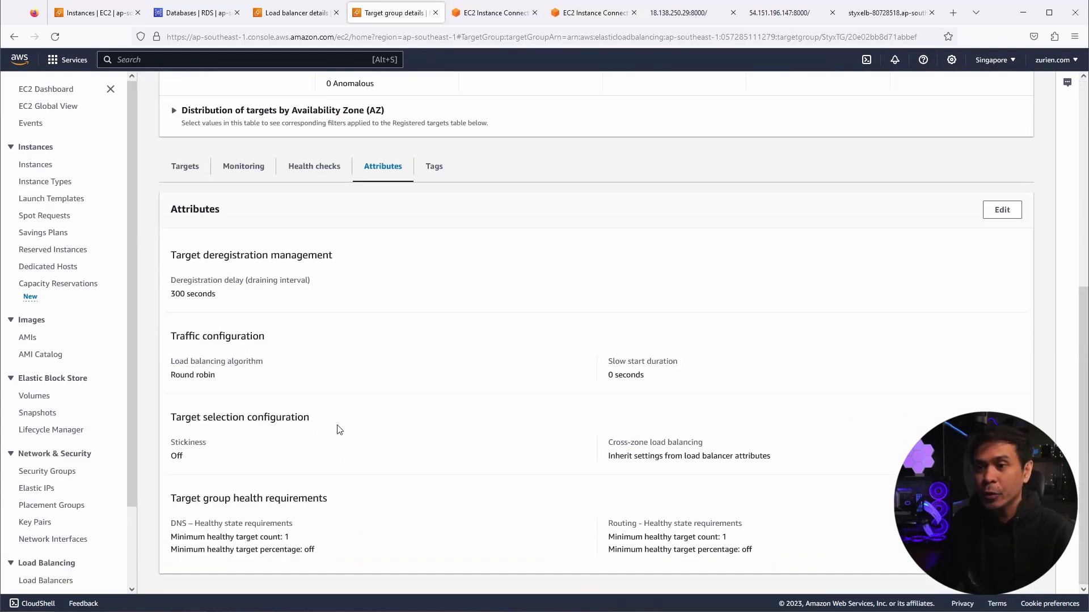
pyautogui.scroll(2, 339, 429)
pyautogui.click(887, 13)
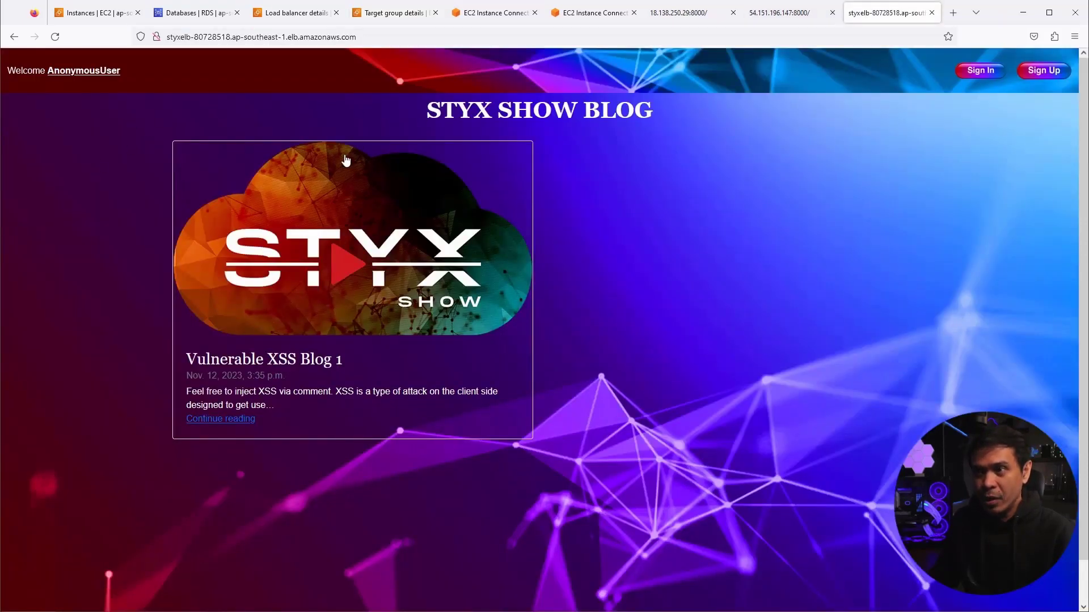
# - Reload the load-balanced blog four times, seeing Vulnerable XSS Blog 1 and Blog 2 alternate
pyautogui.click(55, 39)
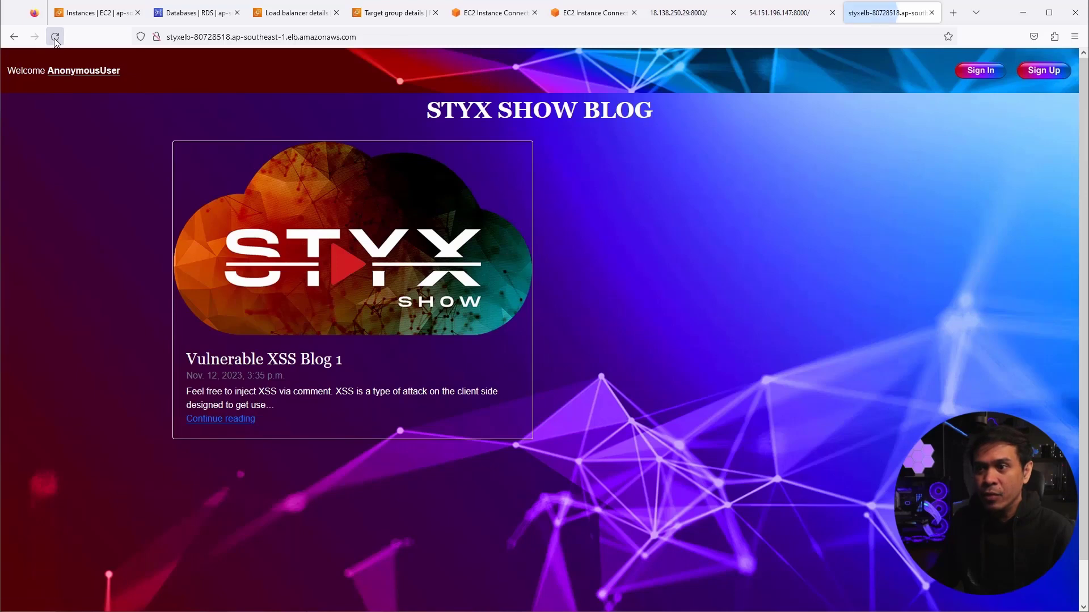
pyautogui.click(57, 43)
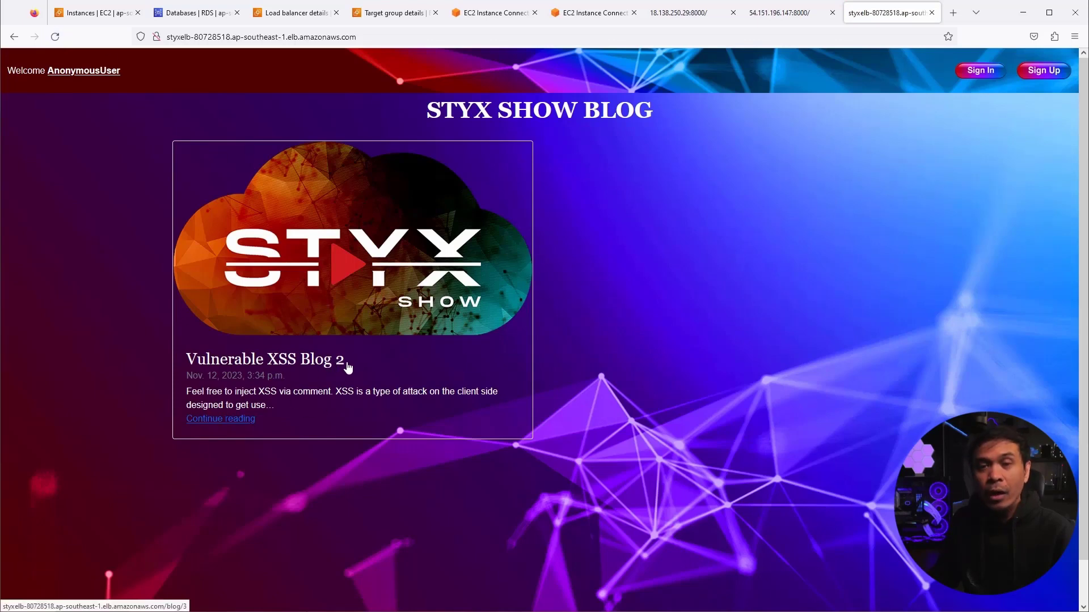
pyautogui.click(55, 37)
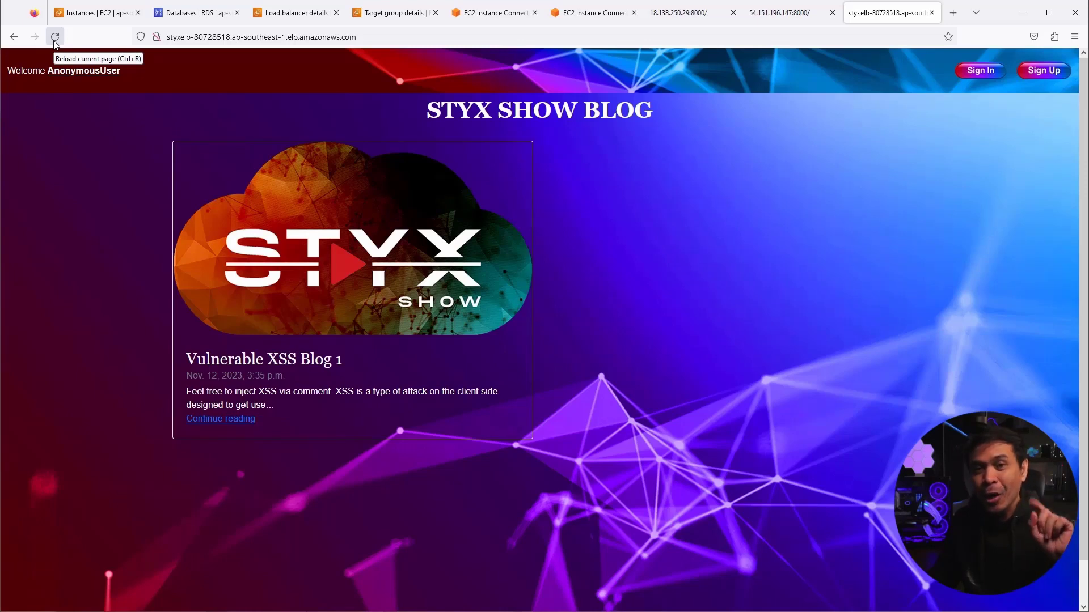
pyautogui.click(55, 40)
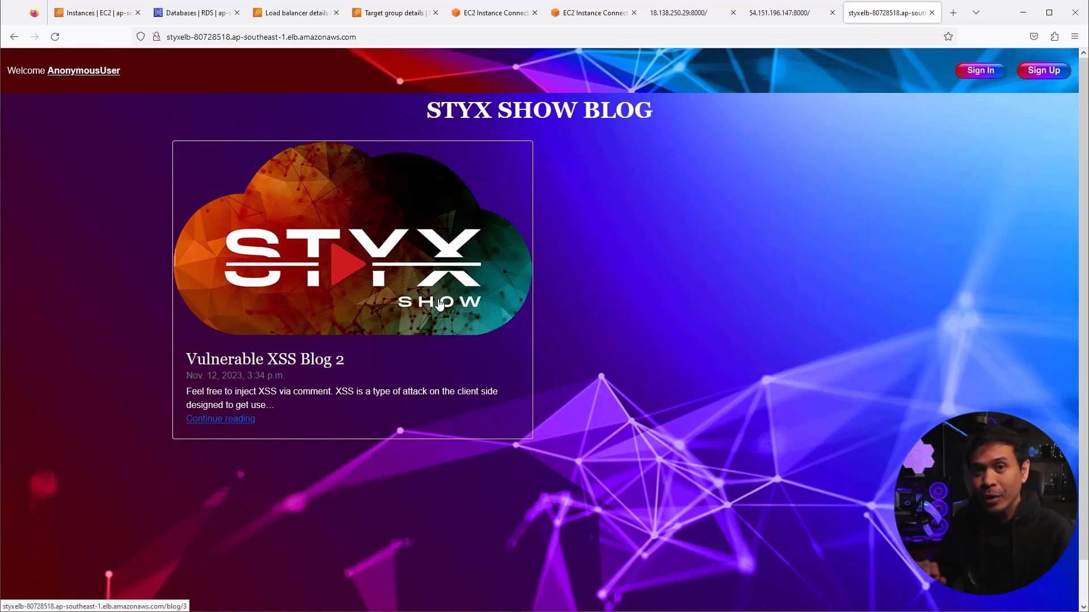
# - Refresh the RDS Databases list to see styxdb Available and styxdb-instance-1 still Creating
pyautogui.click(209, 17)
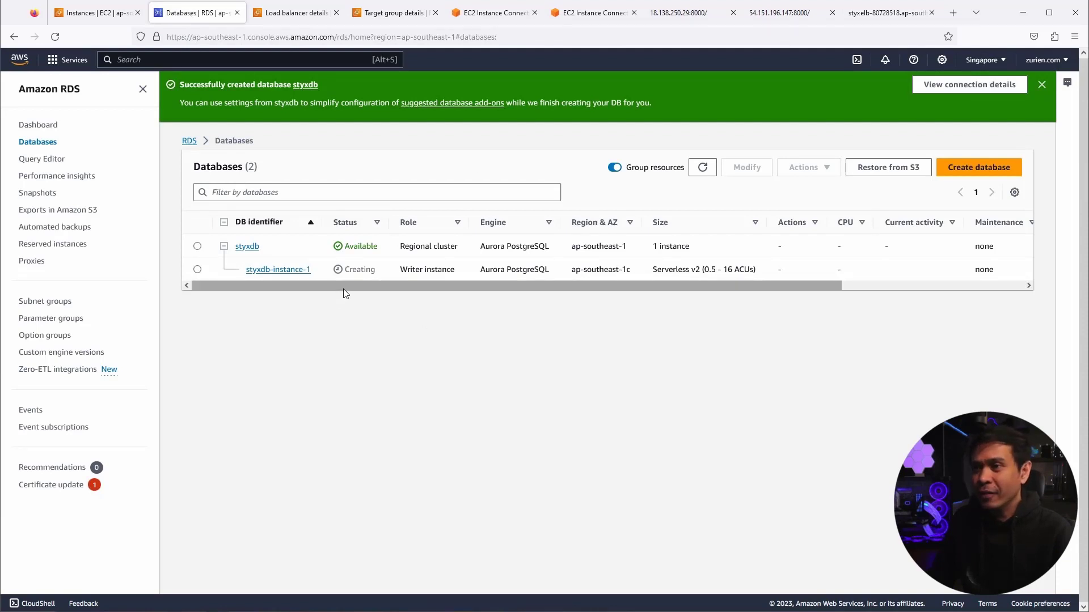
pyautogui.click(702, 168)
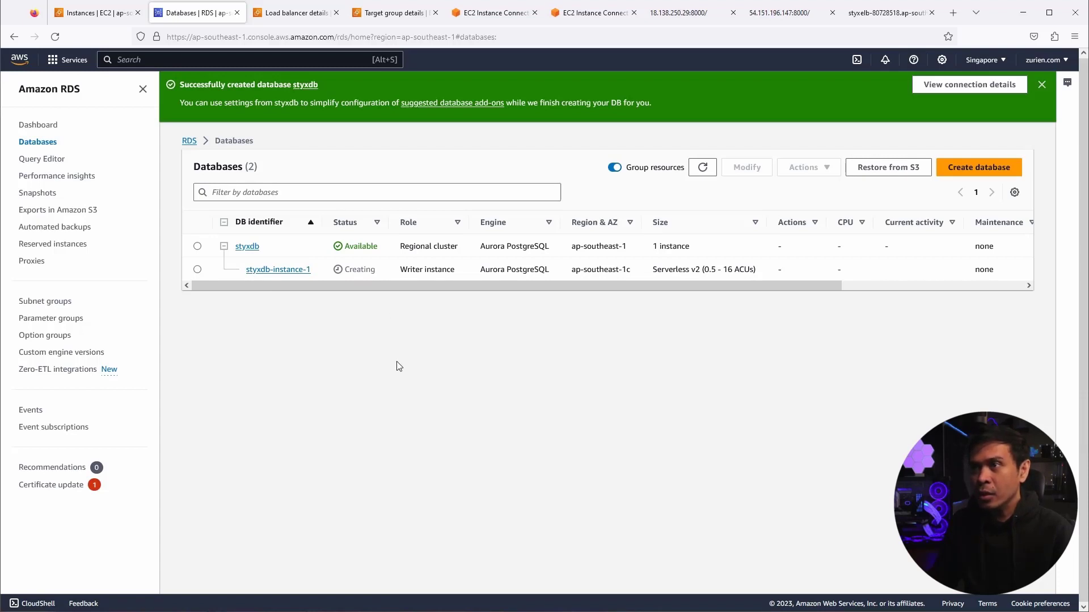
# - Compare the StyxBlog1 and StyxBlog2 Instance Connect terminals, ending on the StyxBlog2 session
pyautogui.click(499, 16)
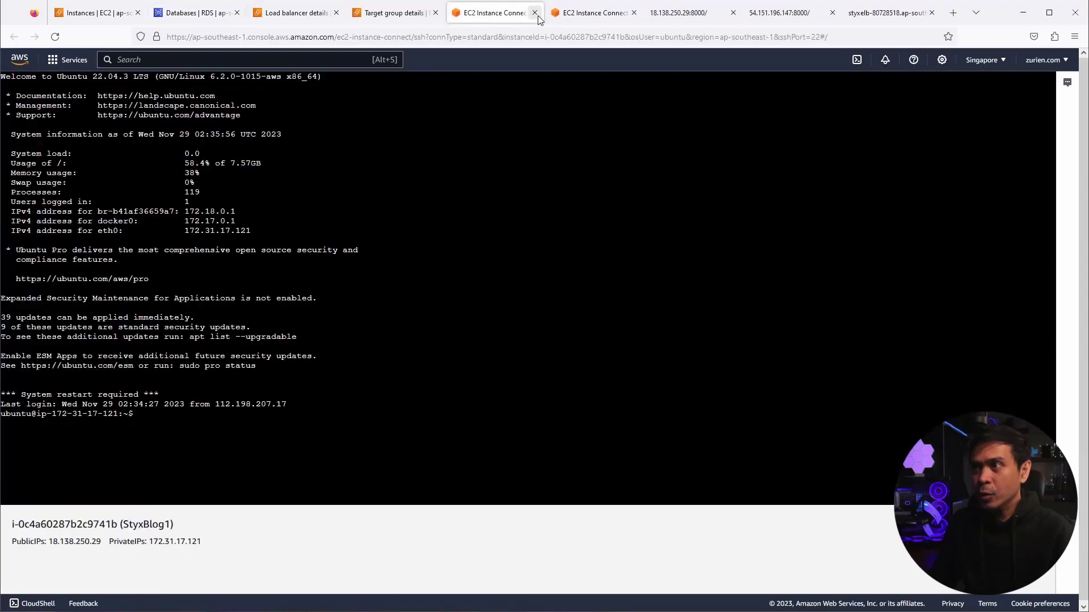
pyautogui.click(593, 13)
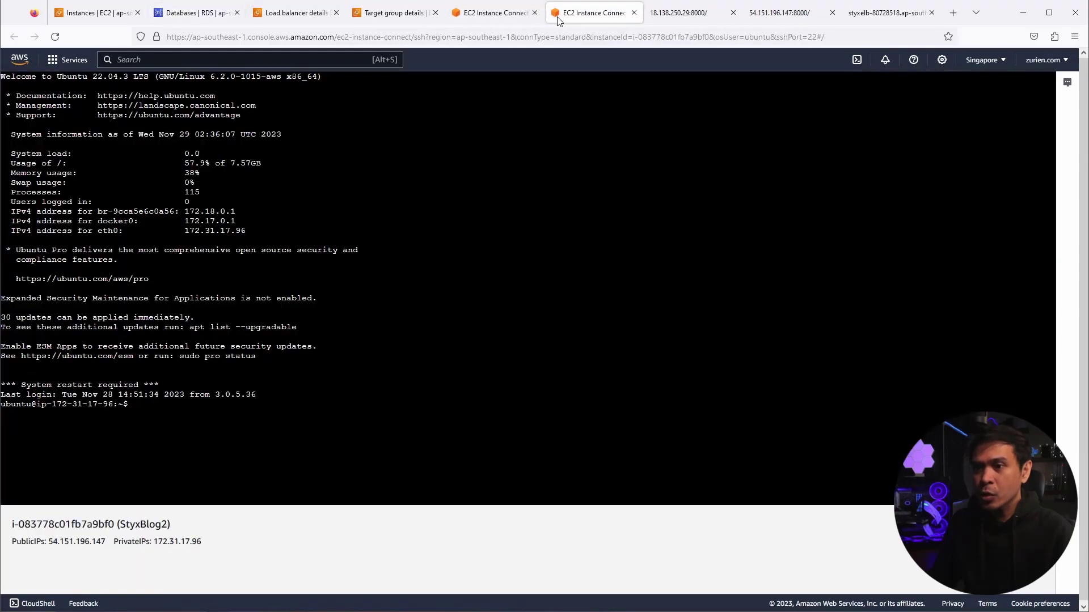
pyautogui.click(474, 17)
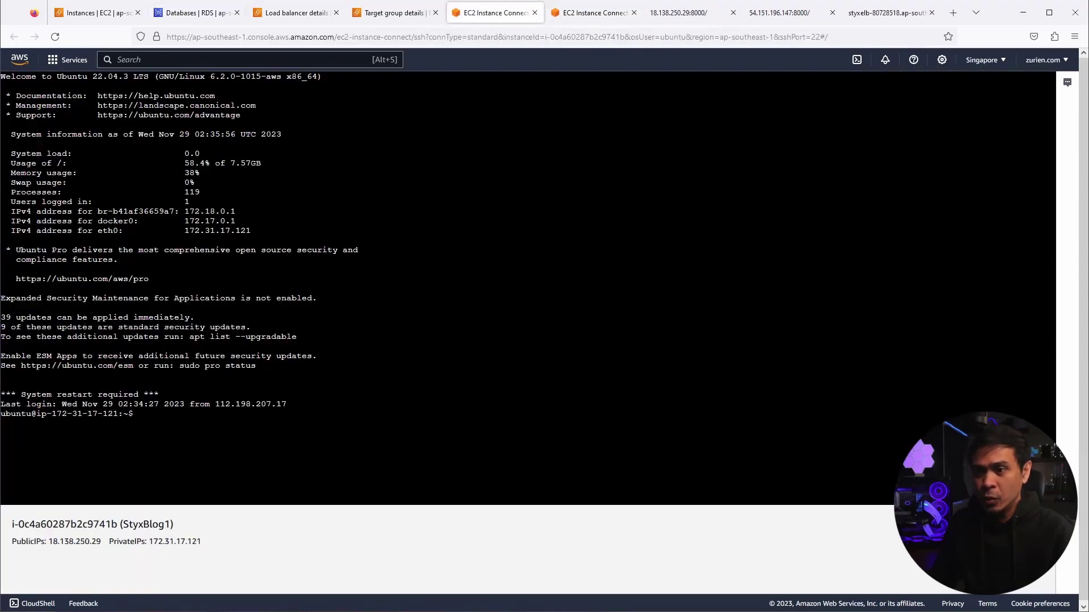
pyautogui.click(590, 12)
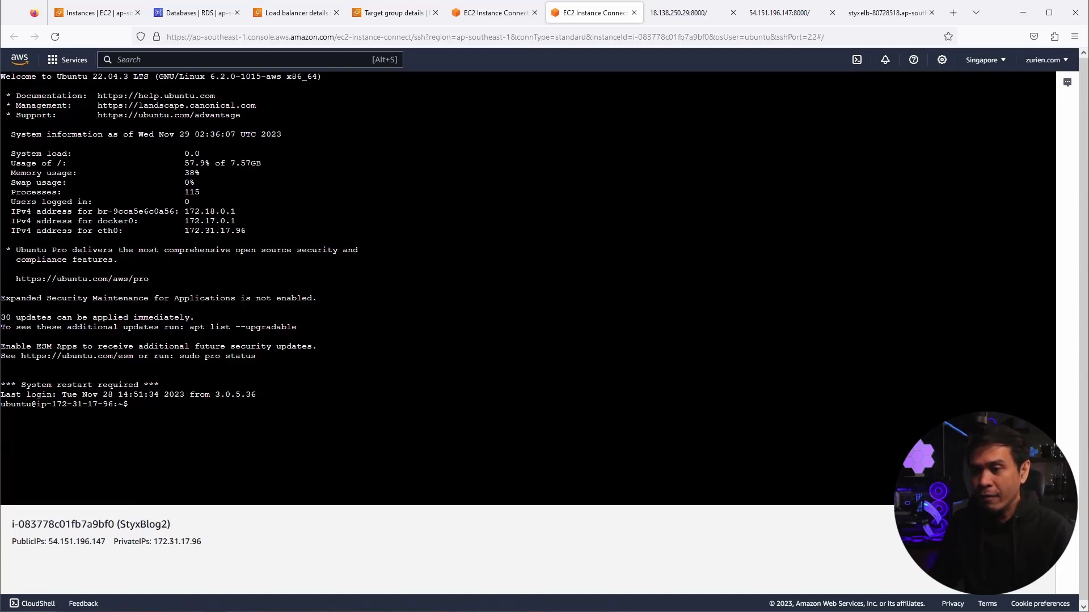
pyautogui.hotkey('alt', 'Tab')
# - Clear the PuTTY terminal and list running containers with sudo docker ps, selecting the django container's name
pyautogui.write('clear')
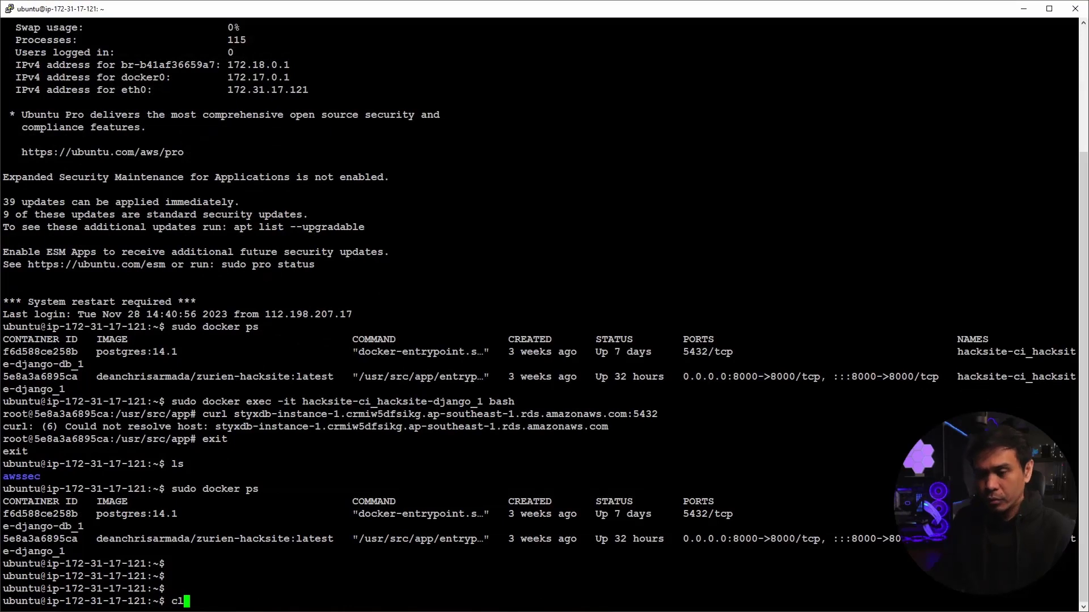
pyautogui.press('Return')
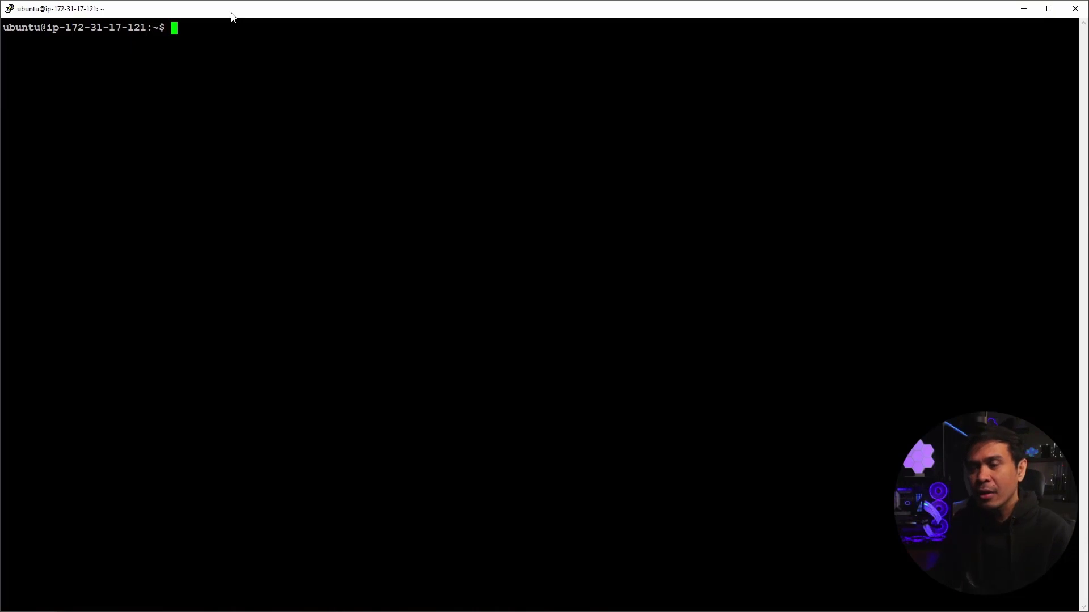
pyautogui.write('sudo ')
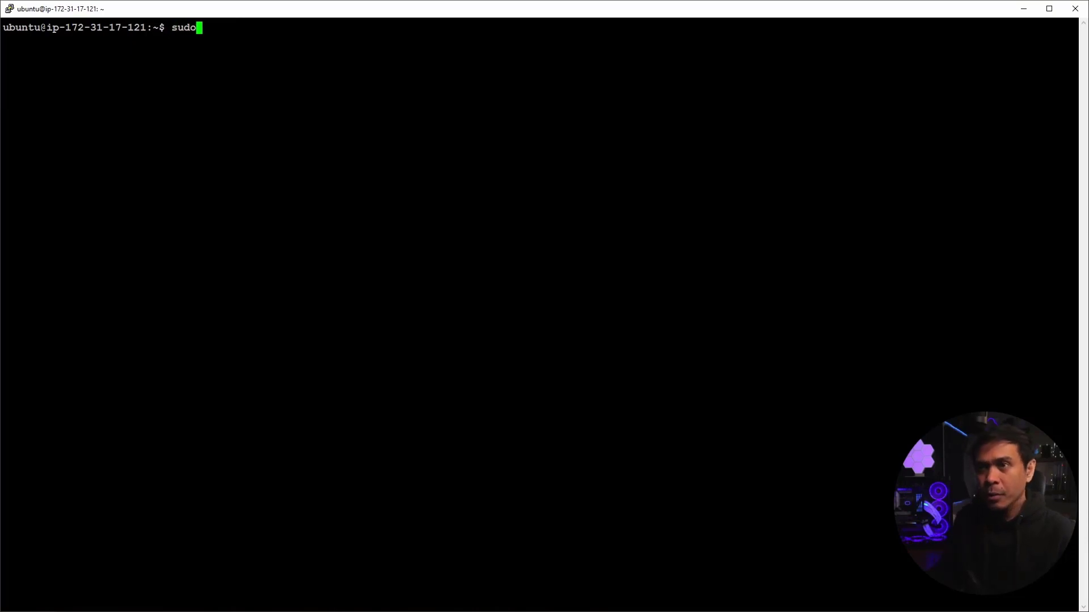
pyautogui.write('docker ')
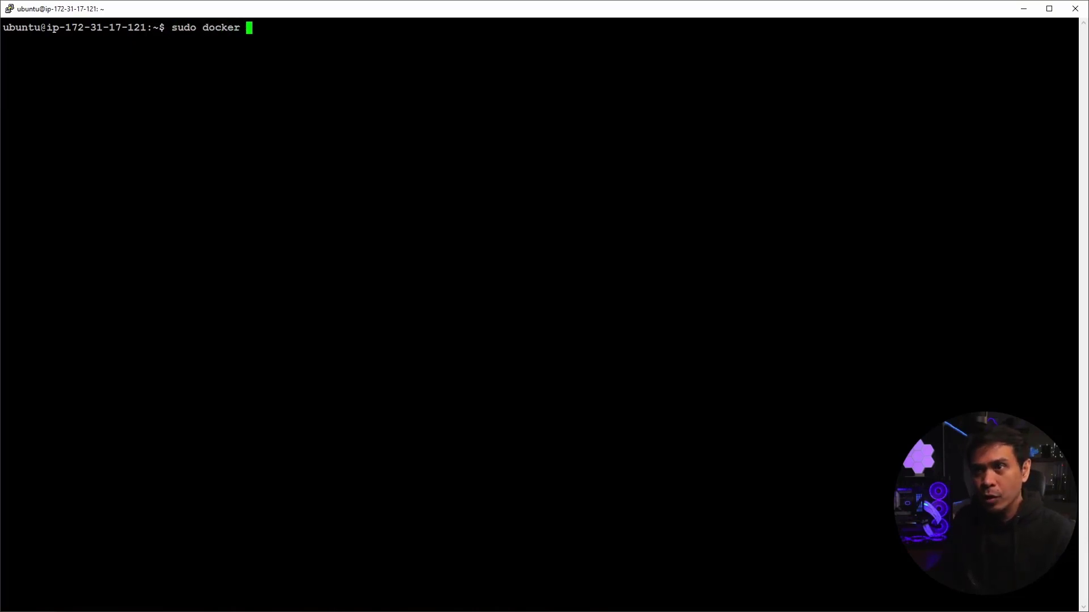
pyautogui.write('ps')
pyautogui.press('Return')
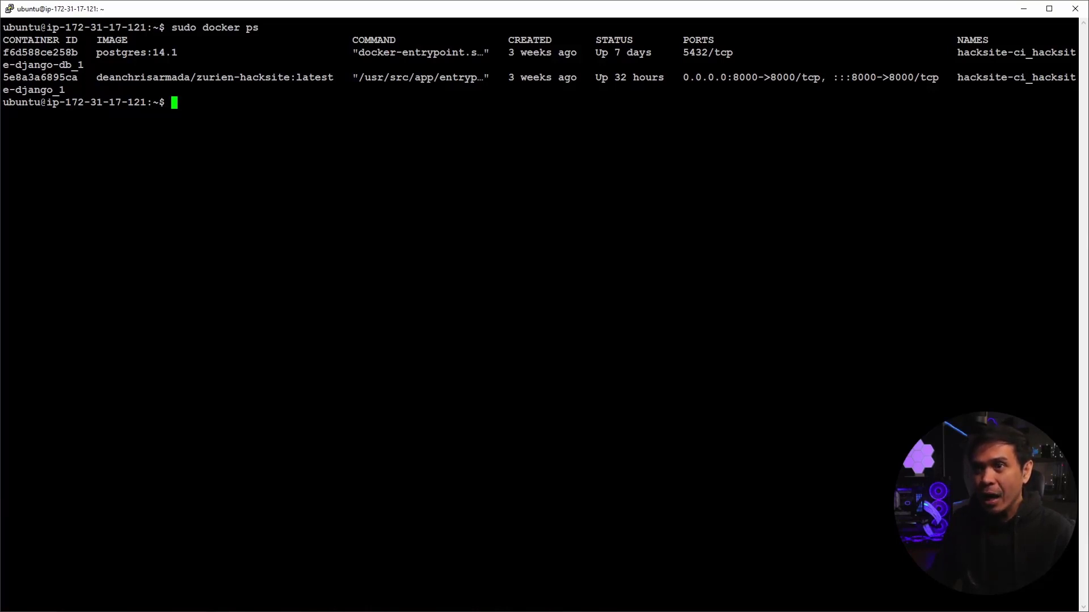
pyautogui.moveTo(954, 77); pyautogui.dragTo(1006, 92)
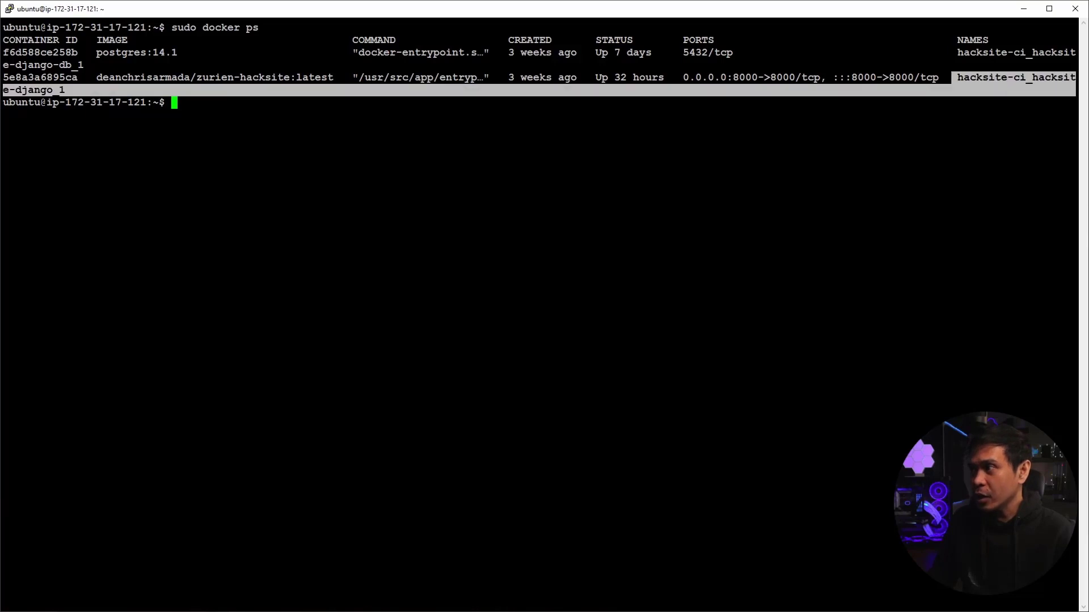
# - Open a bash shell in hacksite-ci_hacksite-django_1 via docker exec, then return to the StyxBlog2 browser terminal
pyautogui.hotkey('alt', 'Tab')
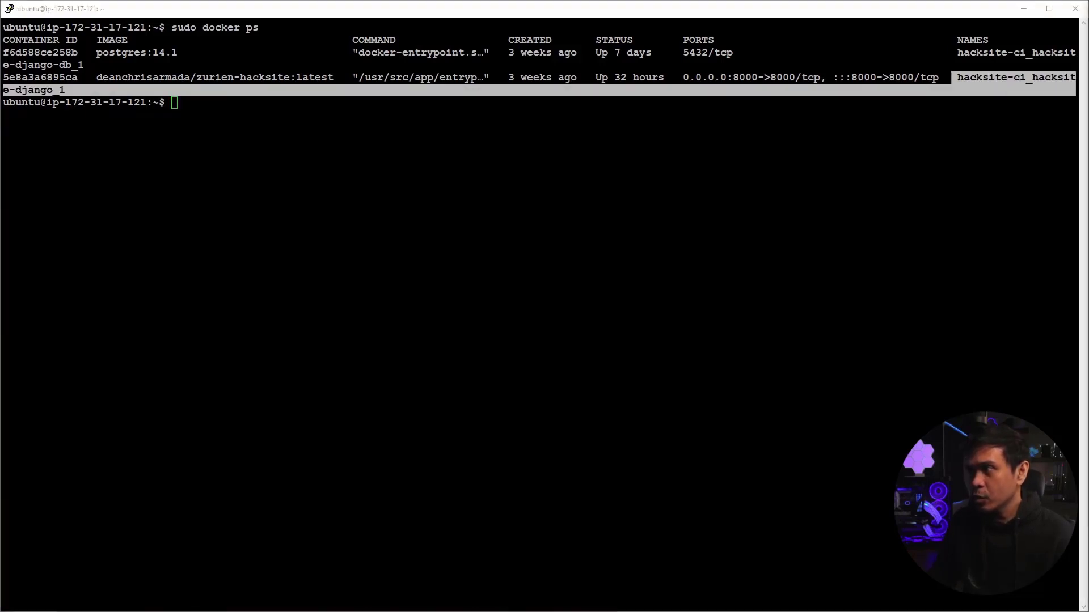
pyautogui.hotkey('ctrl', 'c')
pyautogui.hotkey('alt', 'Tab')
pyautogui.press('shift+Insert')
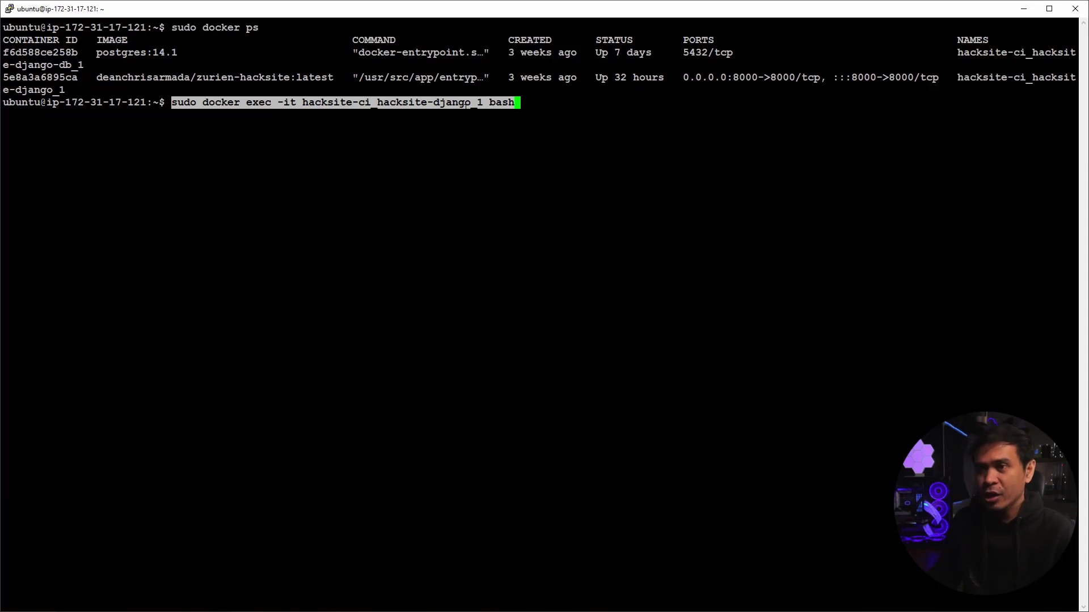
pyautogui.press('Return')
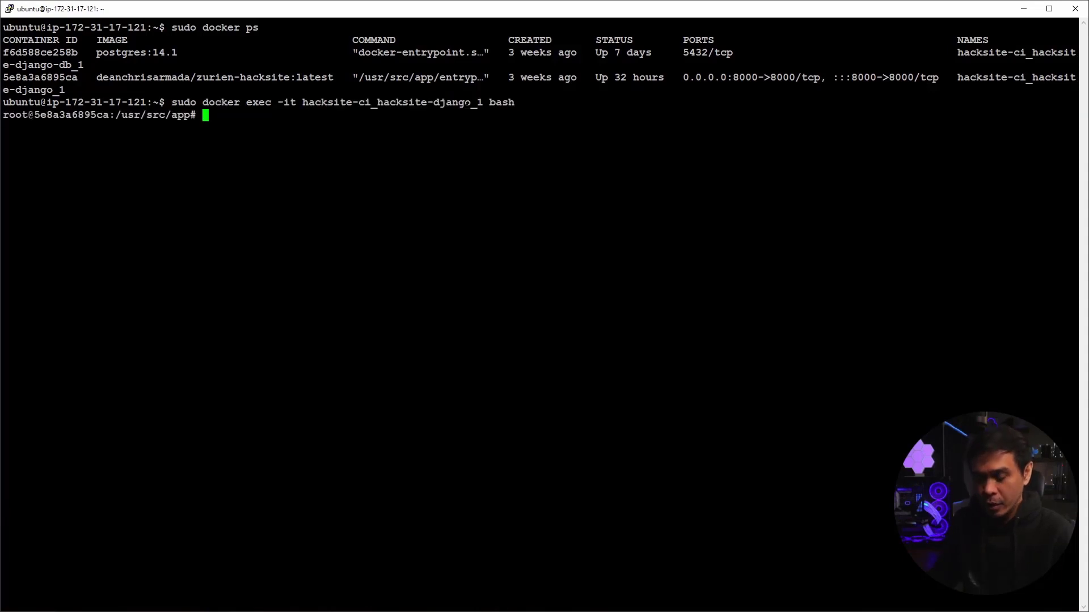
pyautogui.press('Return')
pyautogui.press('Return')
pyautogui.write('ls')
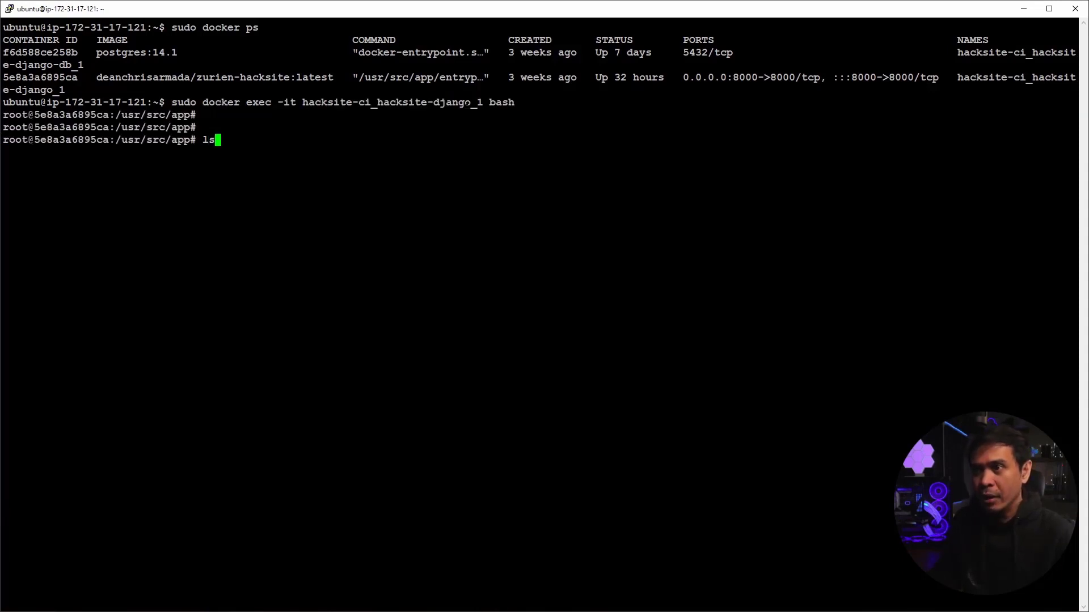
pyautogui.press('BackSpace')
pyautogui.press('BackSpace')
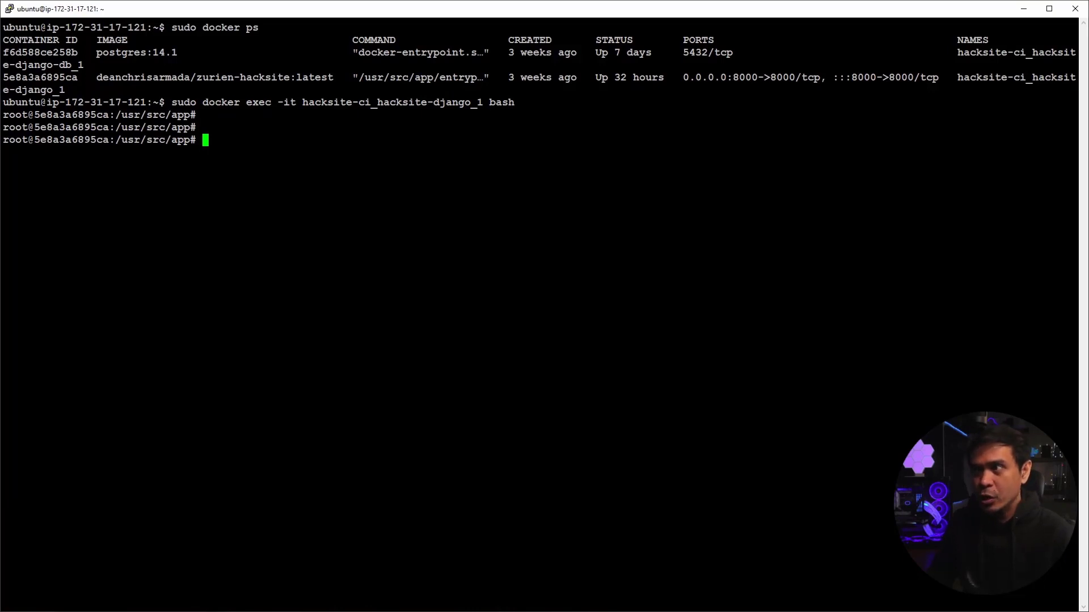
pyautogui.moveTo(957, 77); pyautogui.dragTo(982, 77)
pyautogui.moveTo(16, 78); pyautogui.dragTo(125, 88)
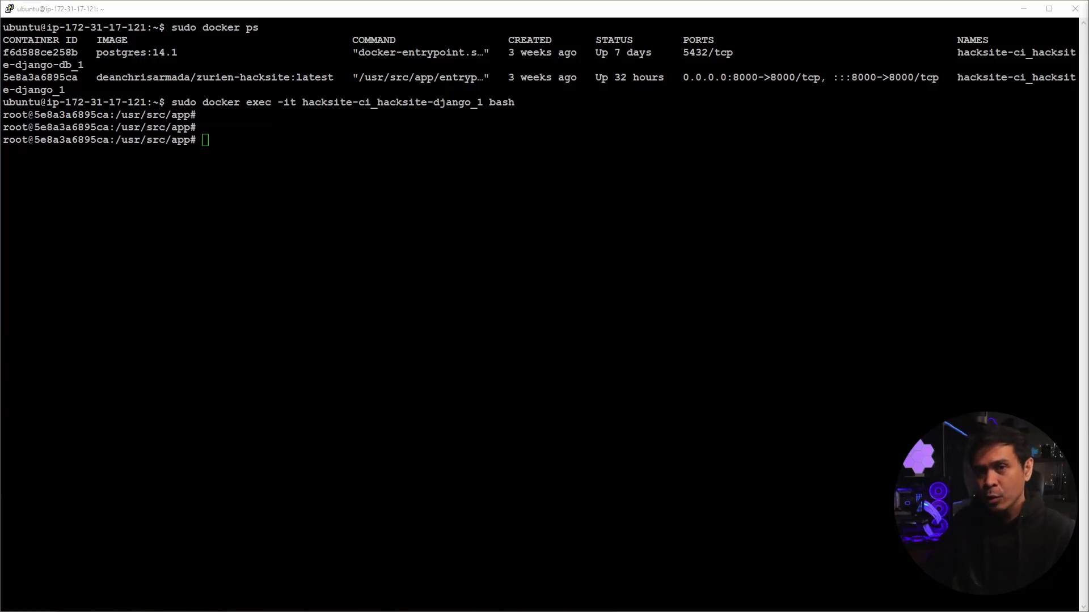
pyautogui.hotkey('alt', 'Tab')
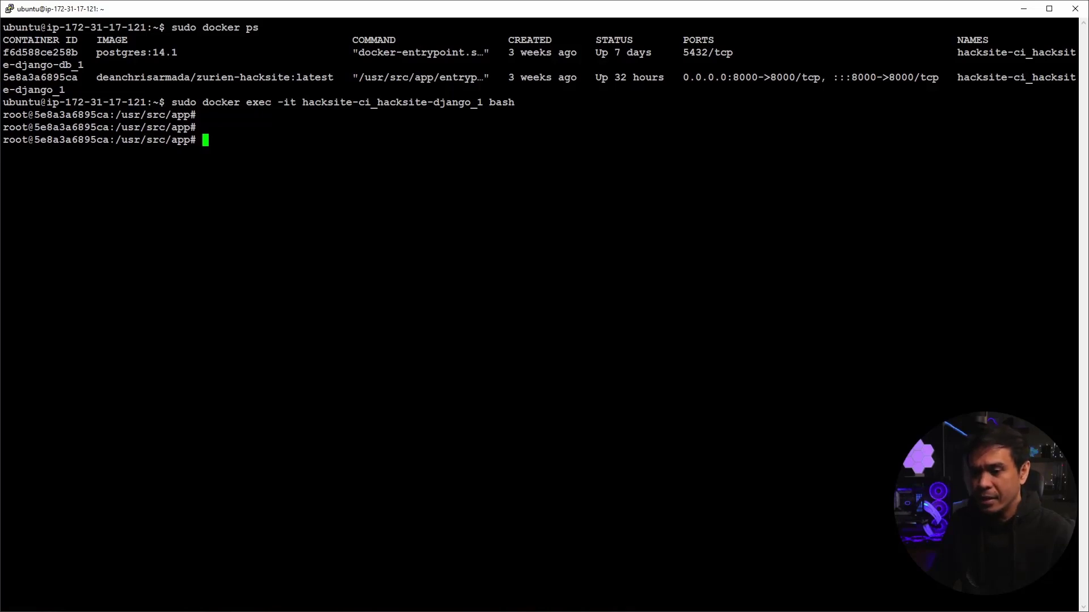
pyautogui.hotkey('alt', 'Tab')
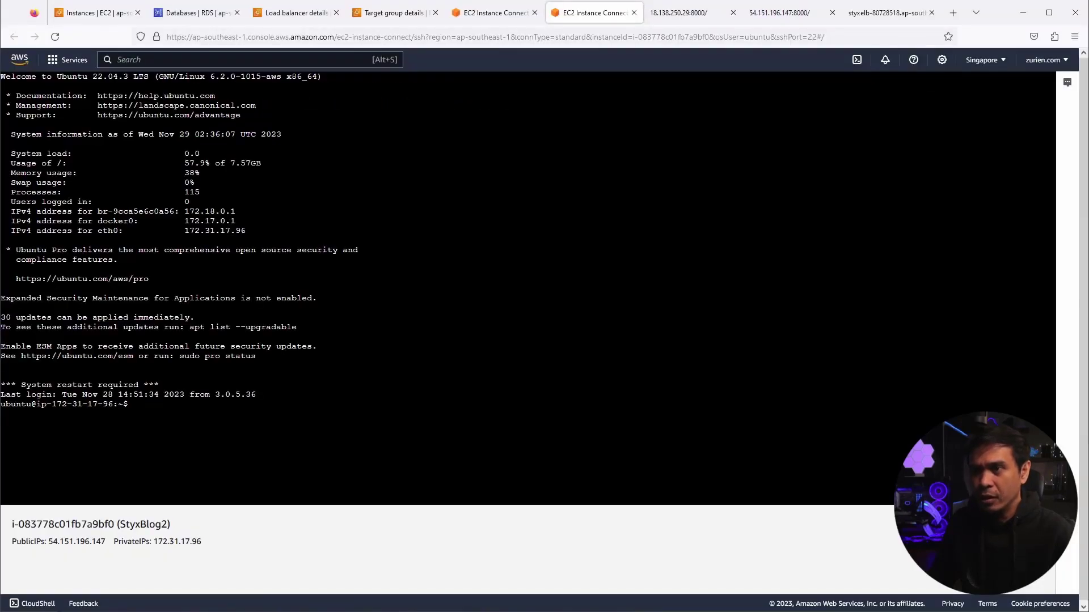
# - Refresh the RDS Databases list to check the styxdb cluster and styxdb-instance-1 status
pyautogui.hotkey('alt', 'Tab')
pyautogui.hotkey('alt', 'Tab')
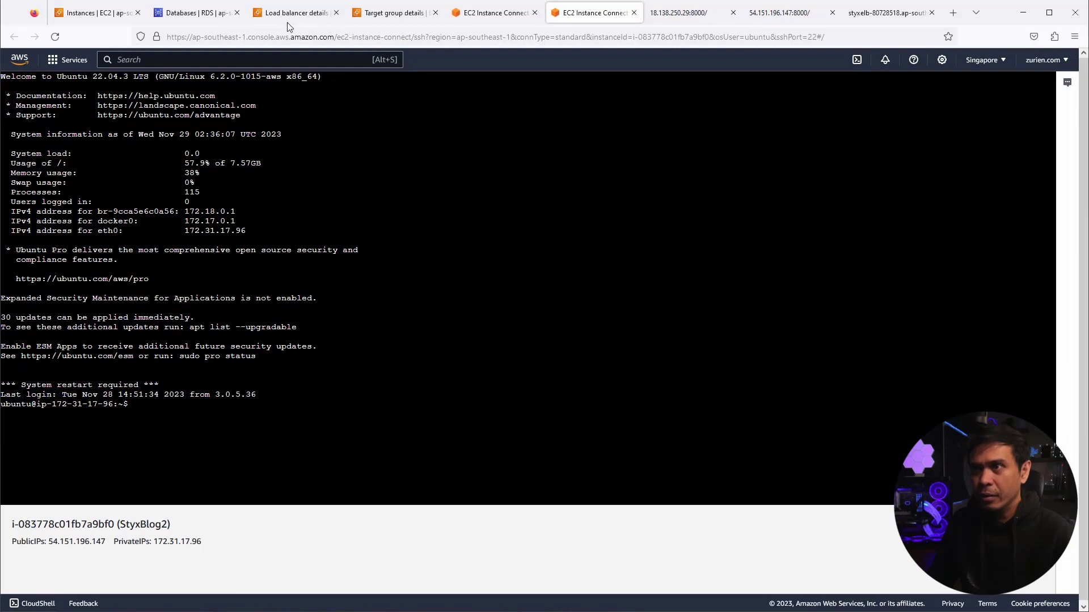
pyautogui.click(178, 17)
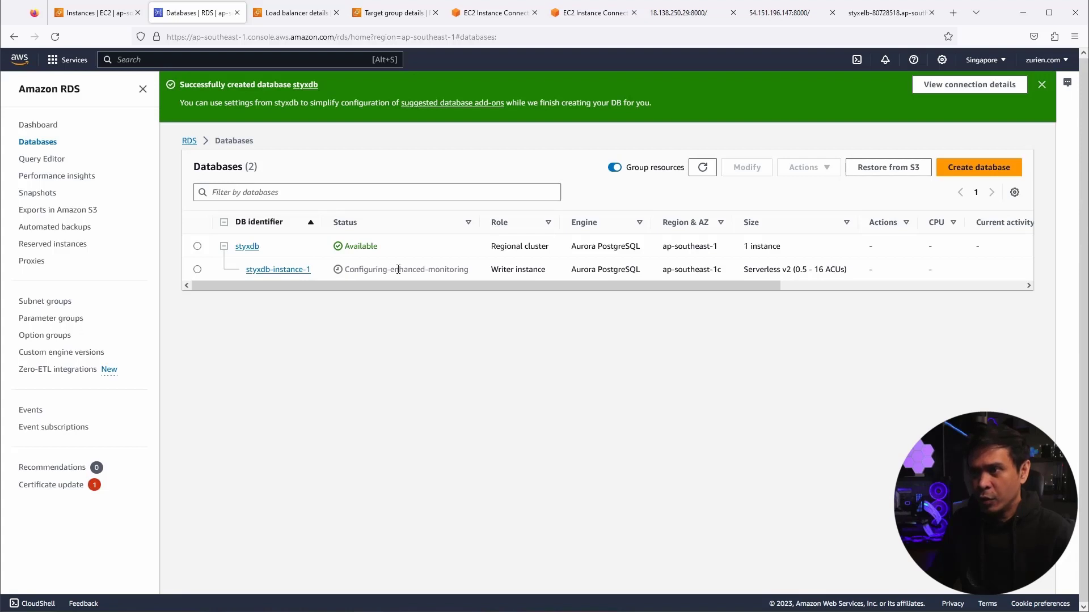
pyautogui.click(703, 169)
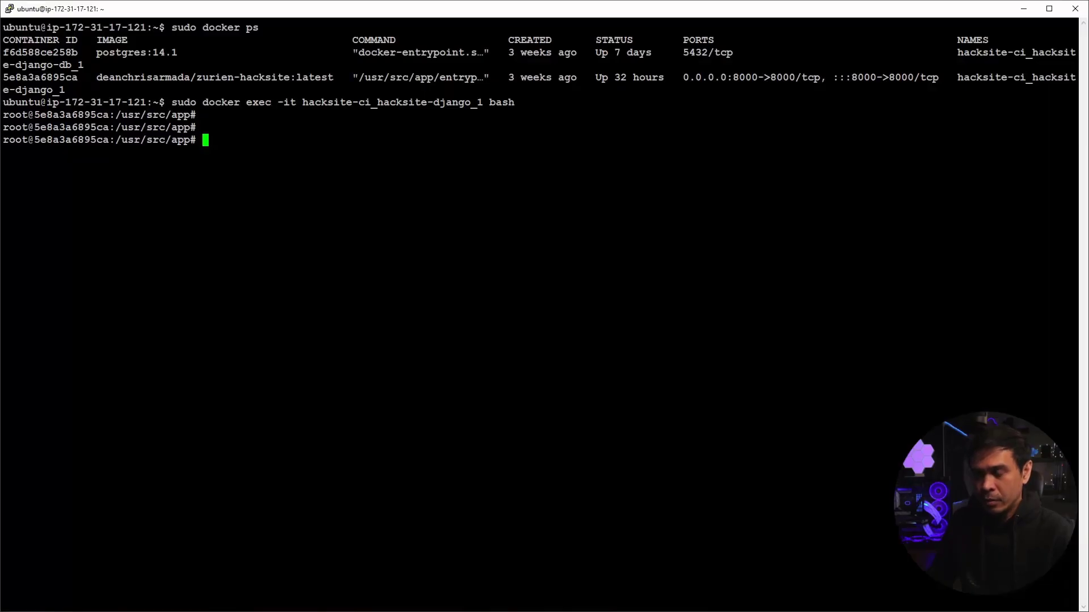
# - Clear the container shell and curl the styxdb-instance-1 endpoint on port 5432, getting an empty reply
pyautogui.press('Return')
pyautogui.press('Return')
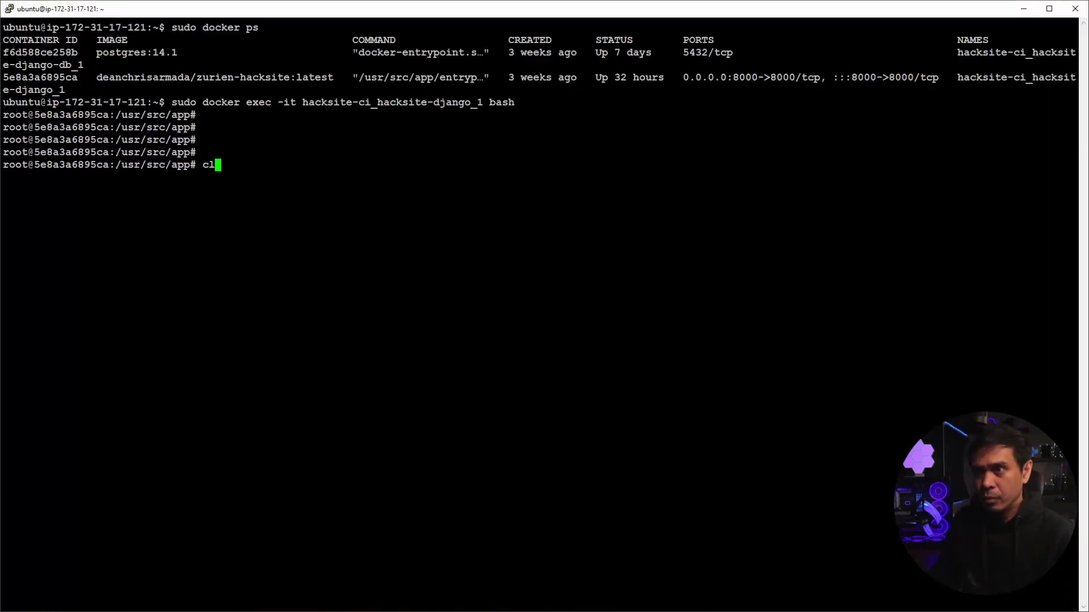
pyautogui.write('clear')
pyautogui.press('Return')
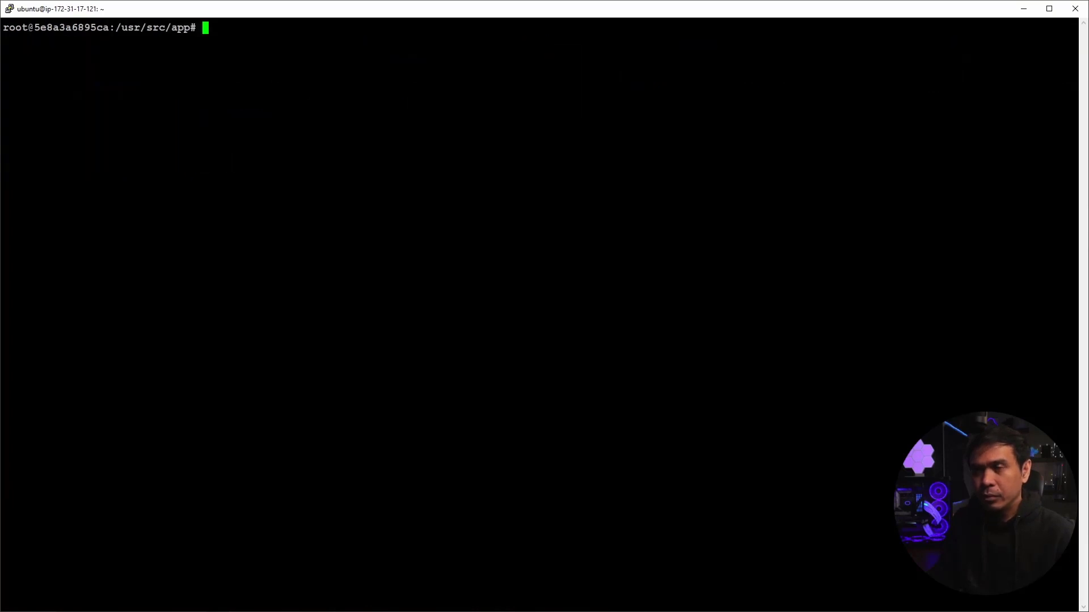
pyautogui.press('shift+Insert')
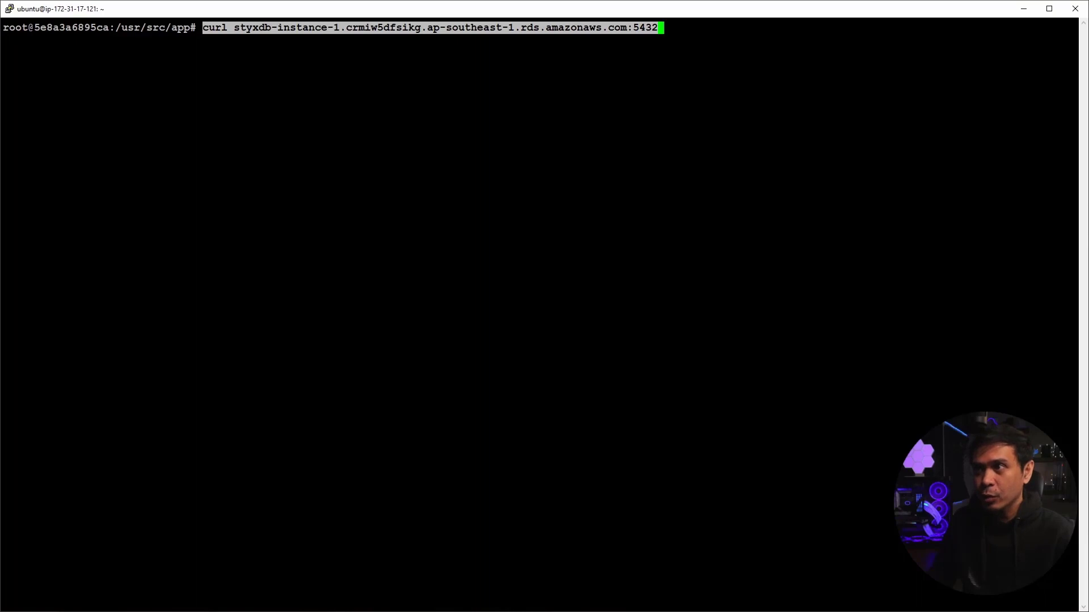
pyautogui.press('Return')
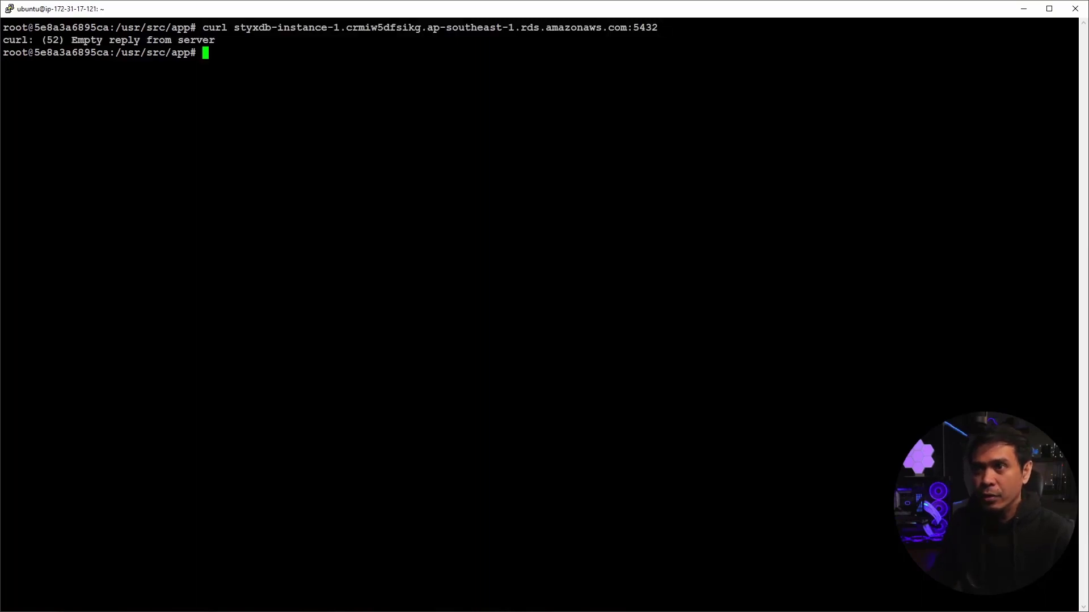
pyautogui.moveTo(66, 40); pyautogui.dragTo(225, 43)
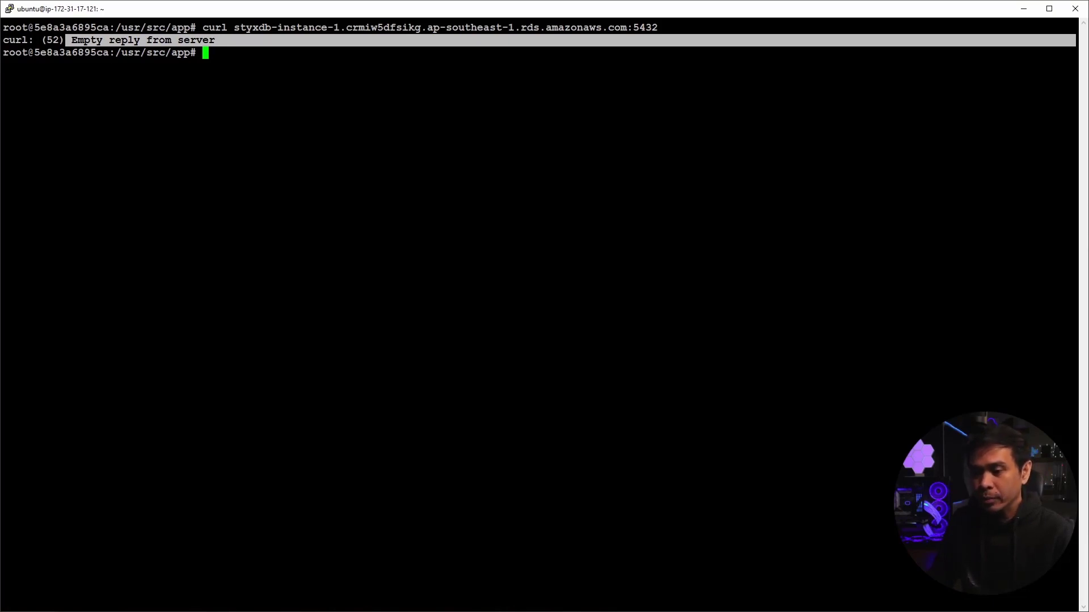
pyautogui.hotkey('alt', 'Tab')
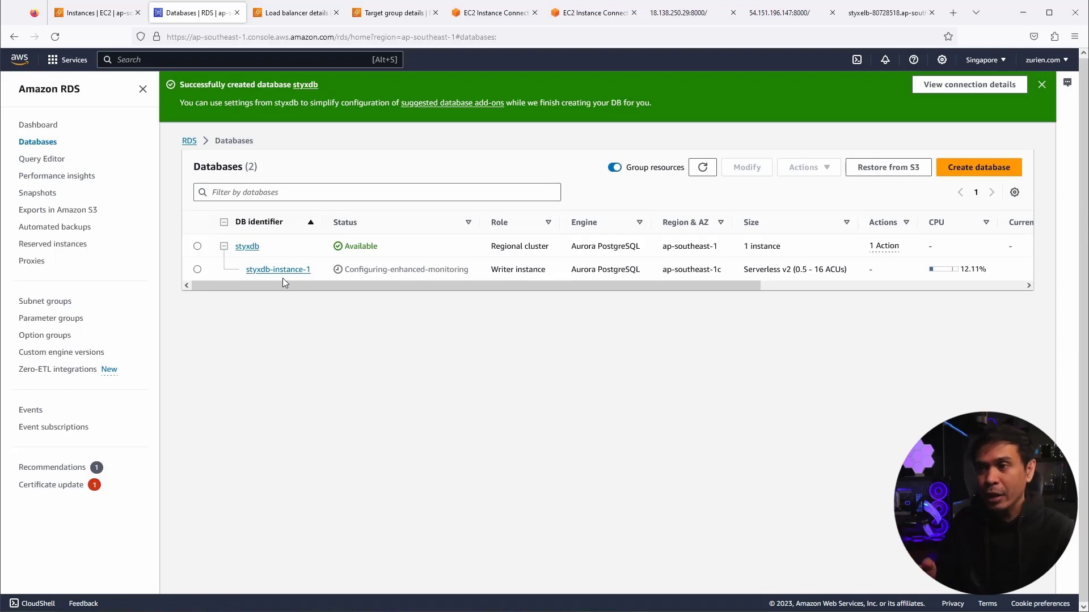
# - Select styxdb-instance-1, review the StyxBlog2 EC2 instance details, then go to Security Groups
pyautogui.click(198, 270)
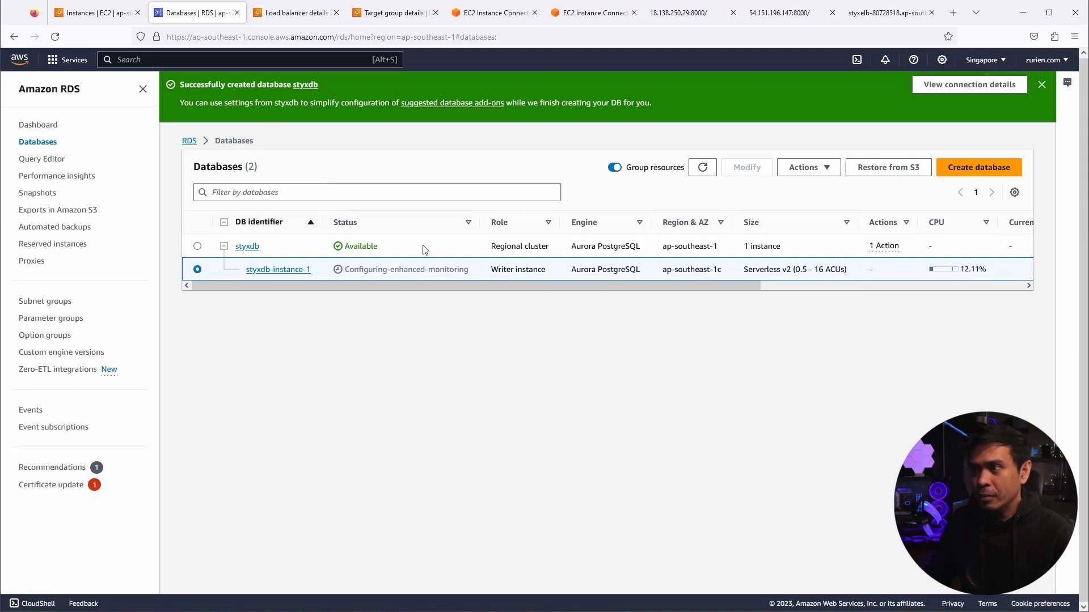
pyautogui.click(97, 13)
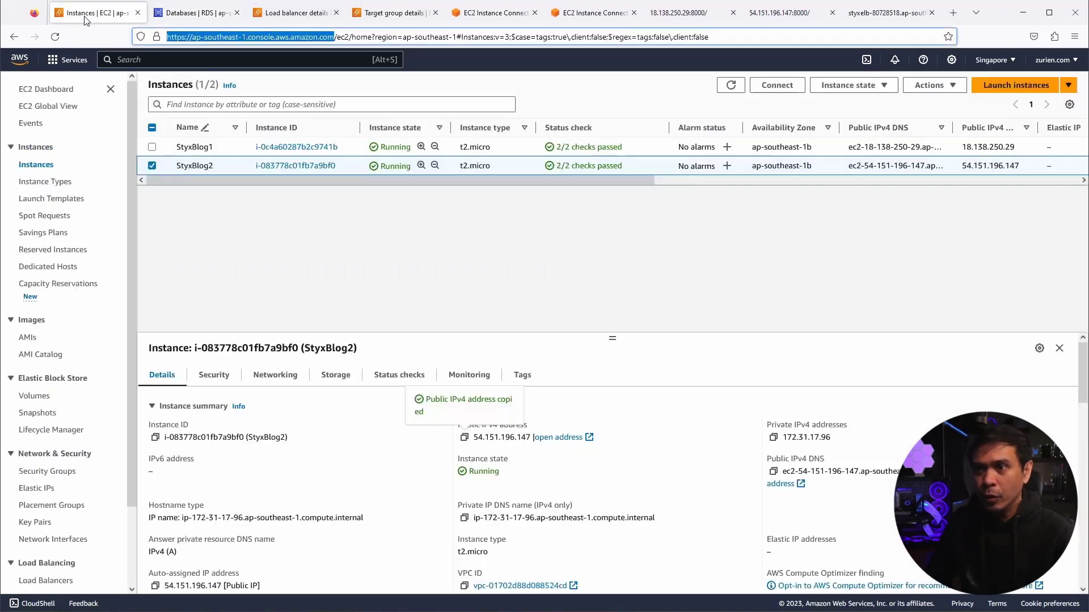
pyautogui.scroll(-1, 291, 416)
pyautogui.scroll(-4, 291, 415)
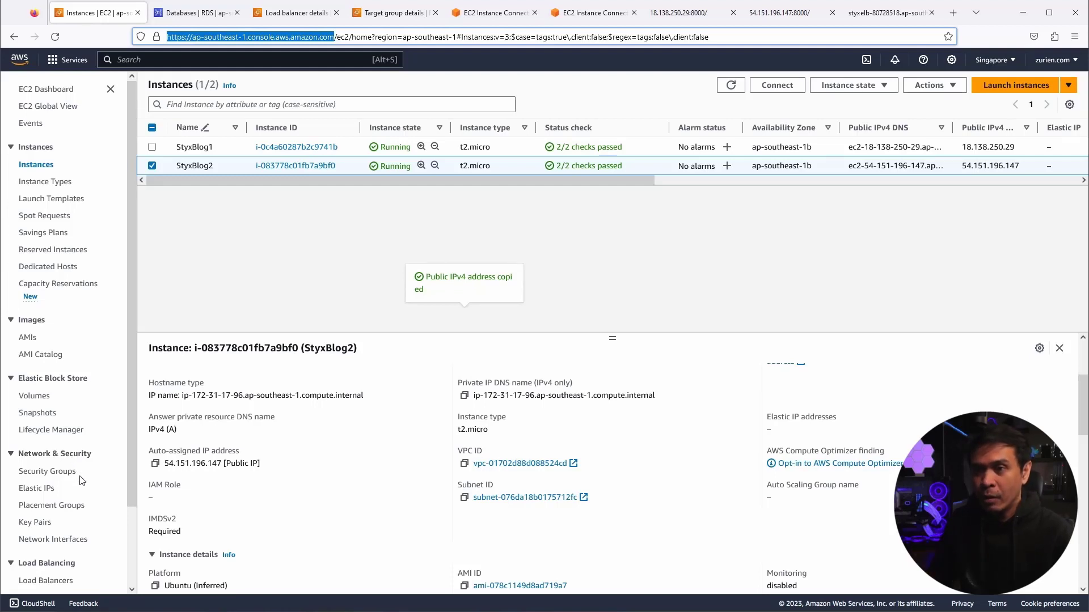
pyautogui.scroll(-2, 79, 481)
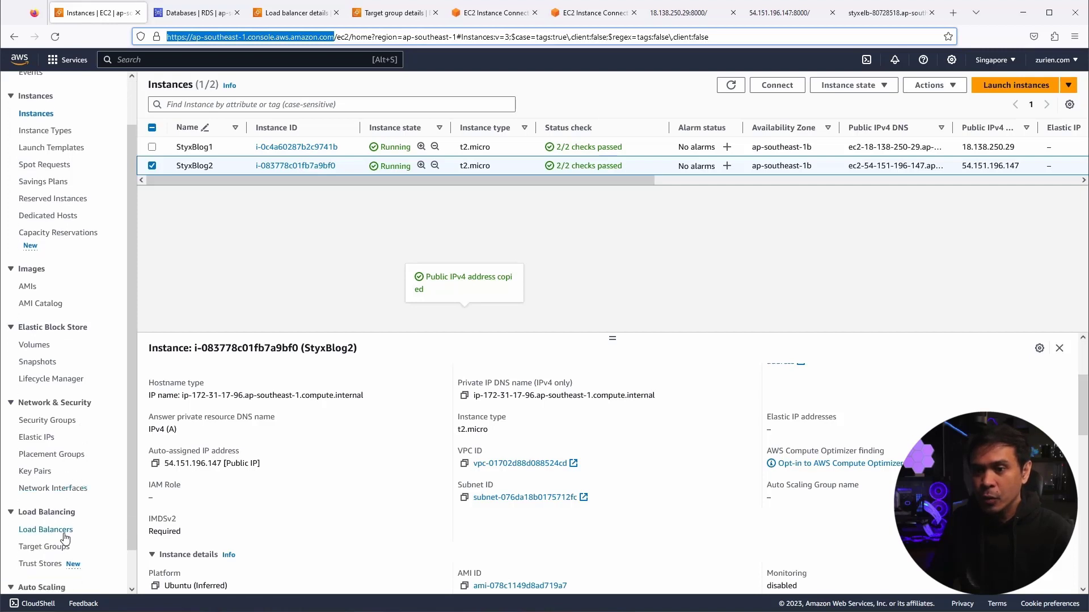
pyautogui.scroll(-1, 67, 542)
pyautogui.scroll(3, 65, 479)
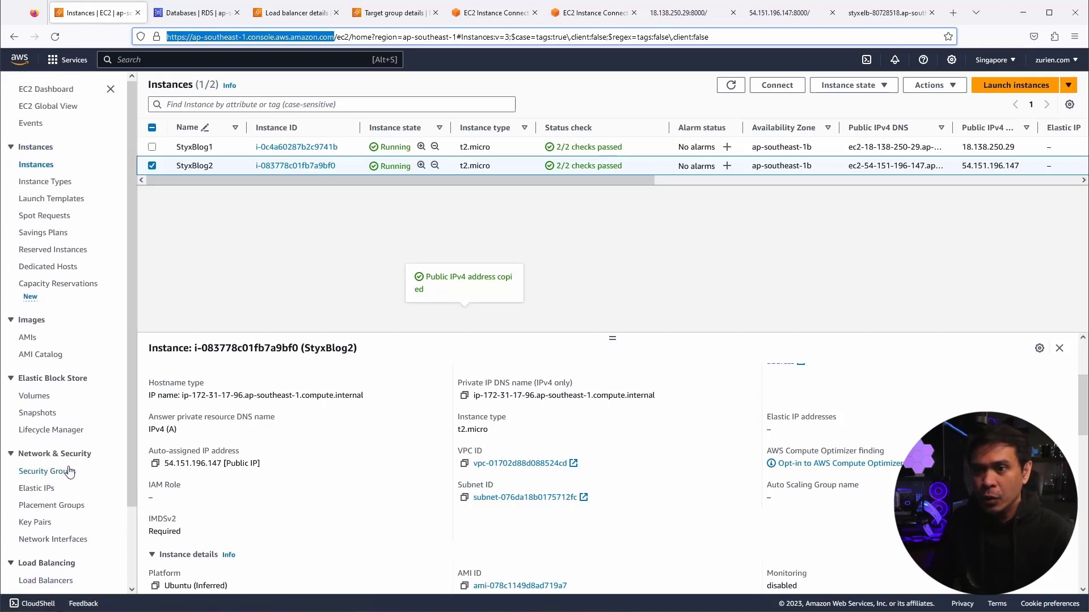
pyautogui.click(64, 475)
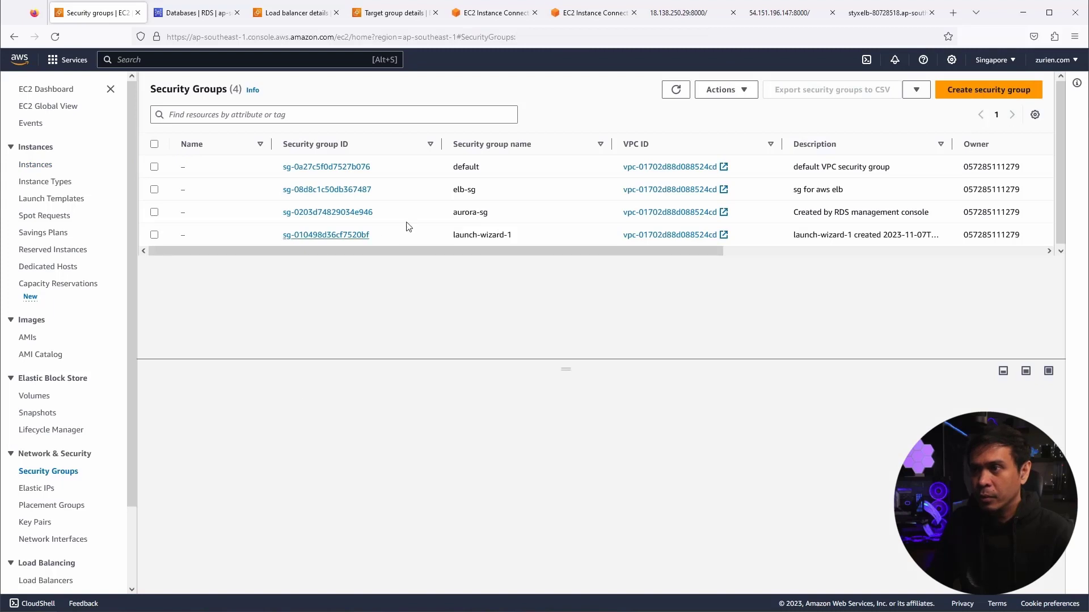
# - Check aurora-sg's inbound PostgreSQL 5432 from 0.0.0.0/0 and all-traffic outbound rules, then return to RDS
pyautogui.click(306, 213)
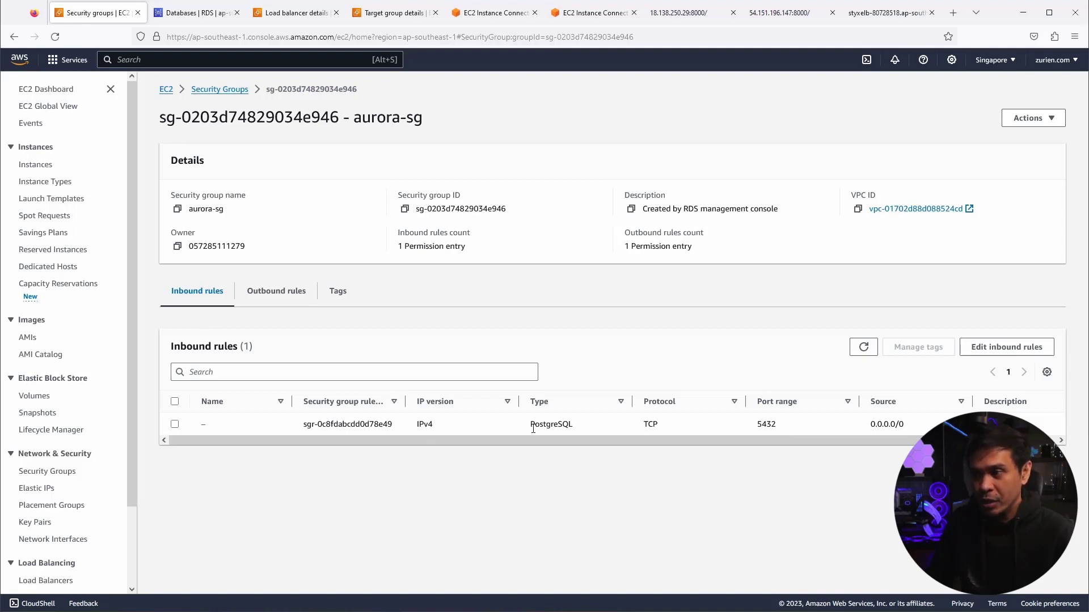
pyautogui.click(266, 292)
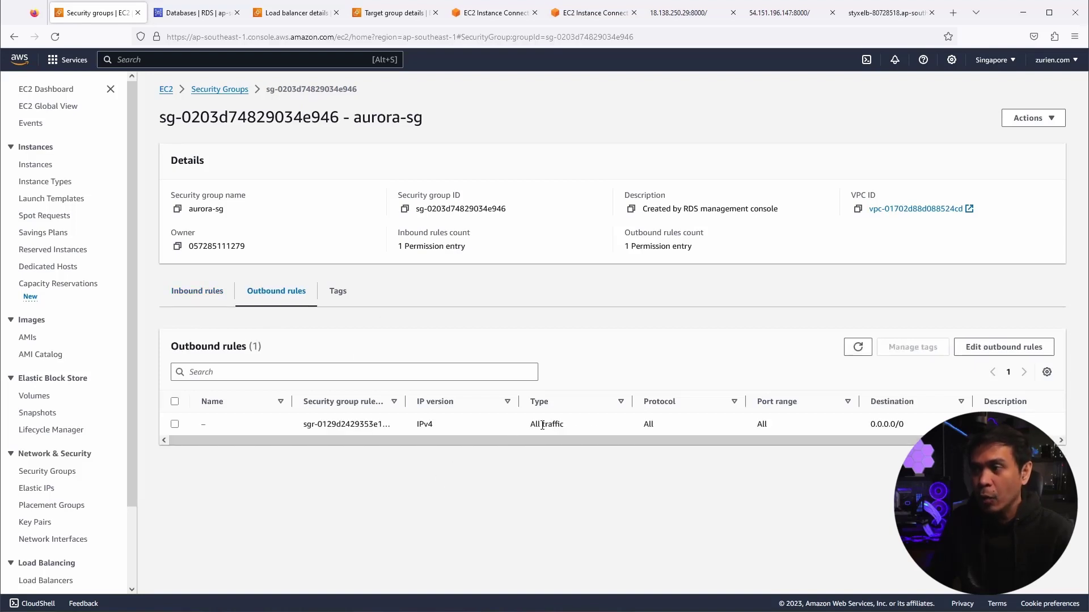
pyautogui.click(191, 16)
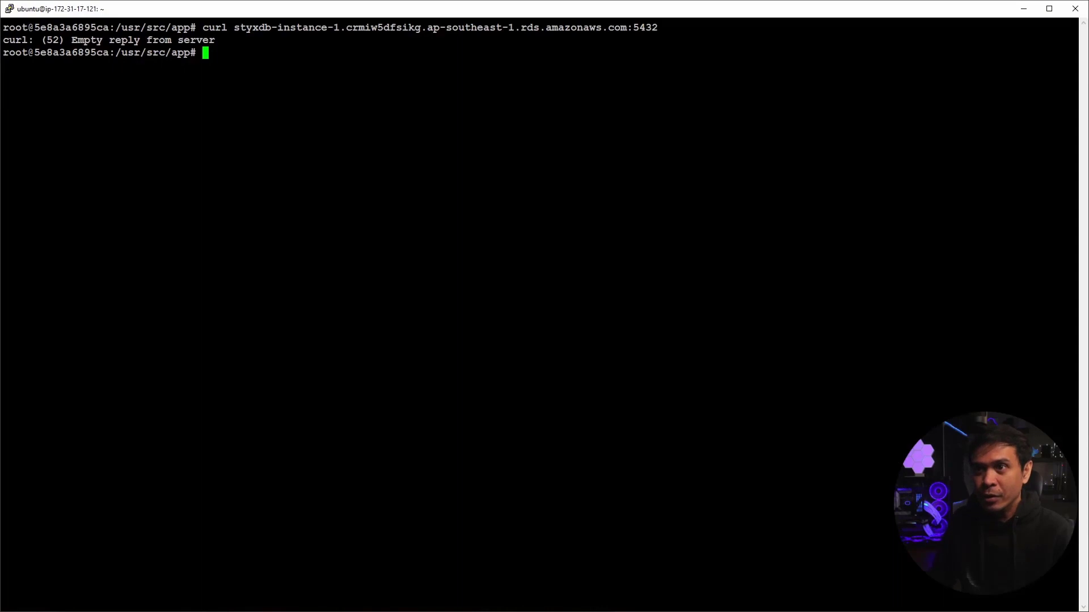
# - List the app folder and export all Django data with python manage.py dumpdata > all.json, then minimize PuTTY
pyautogui.press('Return')
pyautogui.press('Return')
pyautogui.press('Return')
pyautogui.press('Return')
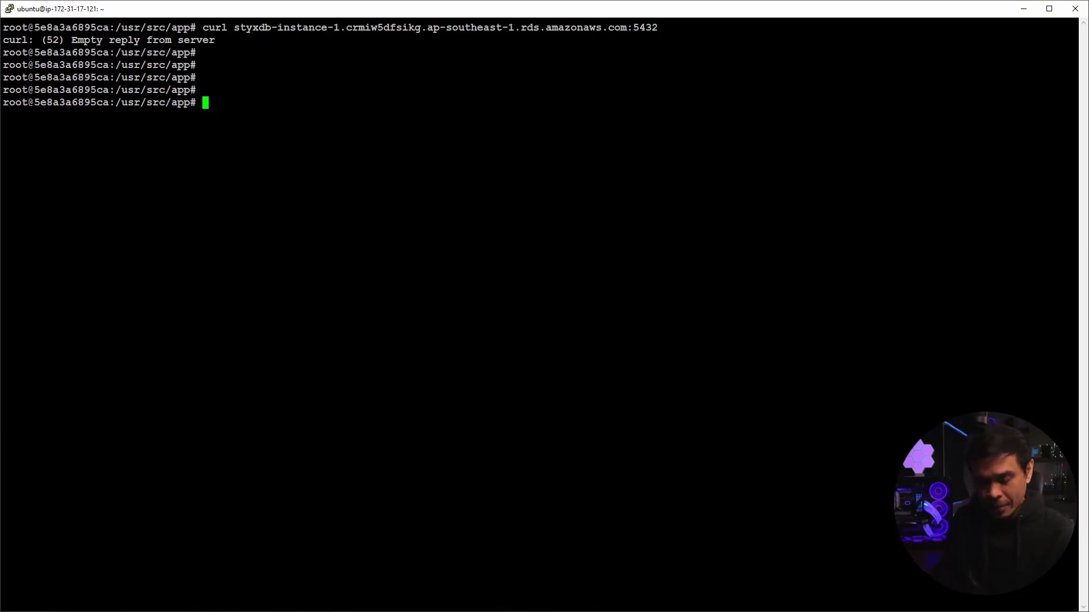
pyautogui.write('ls')
pyautogui.press('Return')
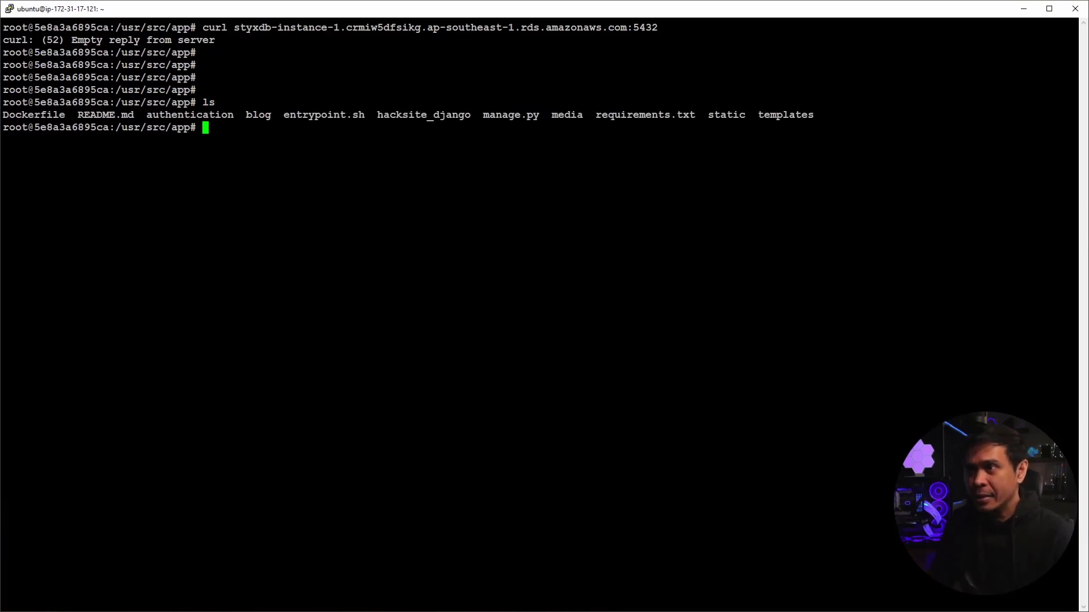
pyautogui.moveTo(483, 114); pyautogui.dragTo(537, 114)
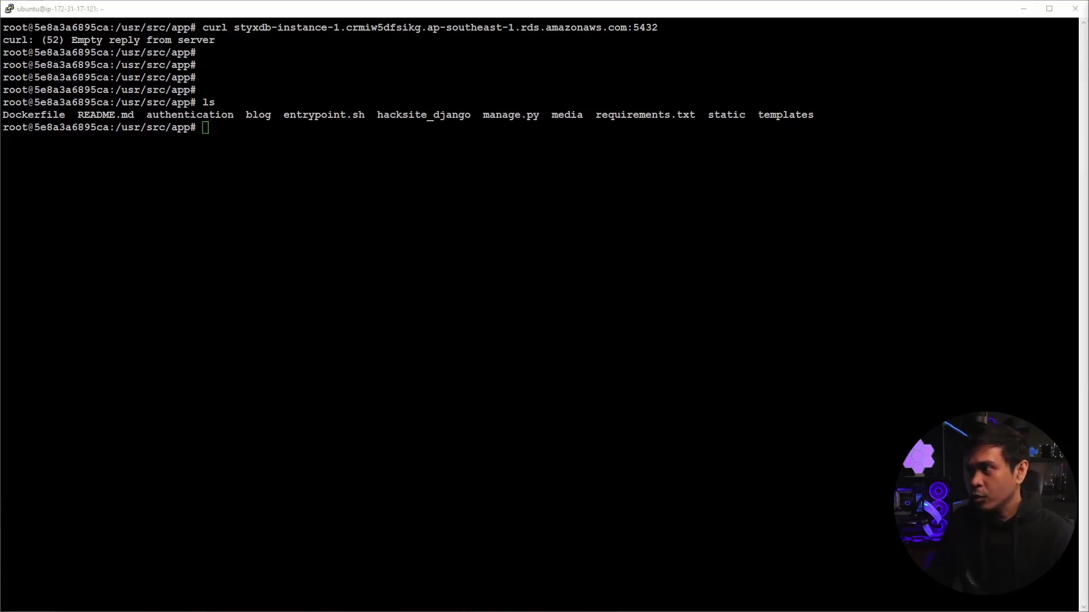
pyautogui.hotkey('alt', 'Tab')
pyautogui.write('python')
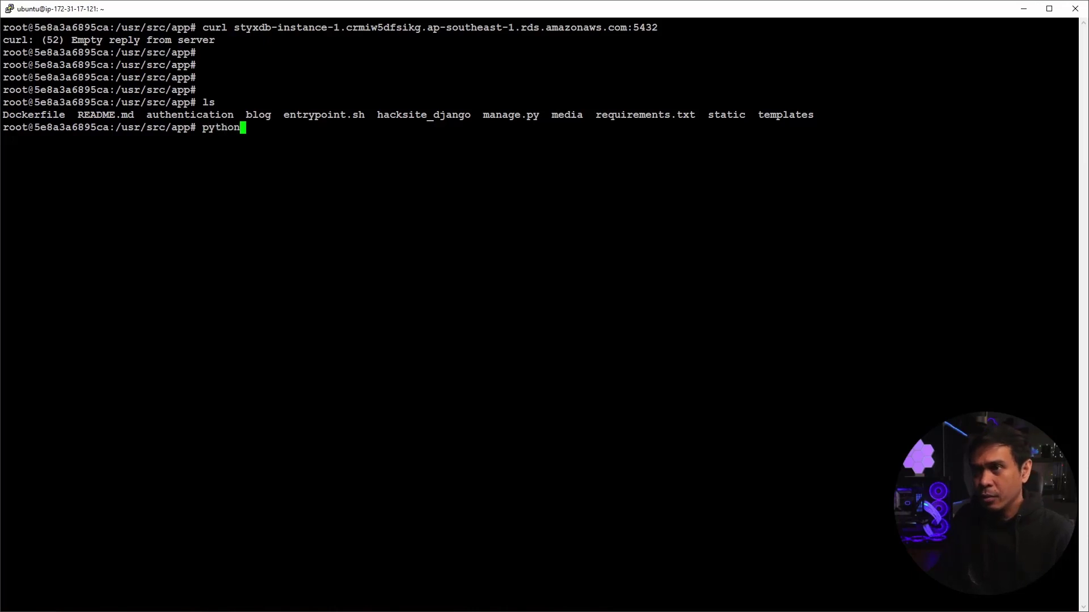
pyautogui.write(' manage.py ')
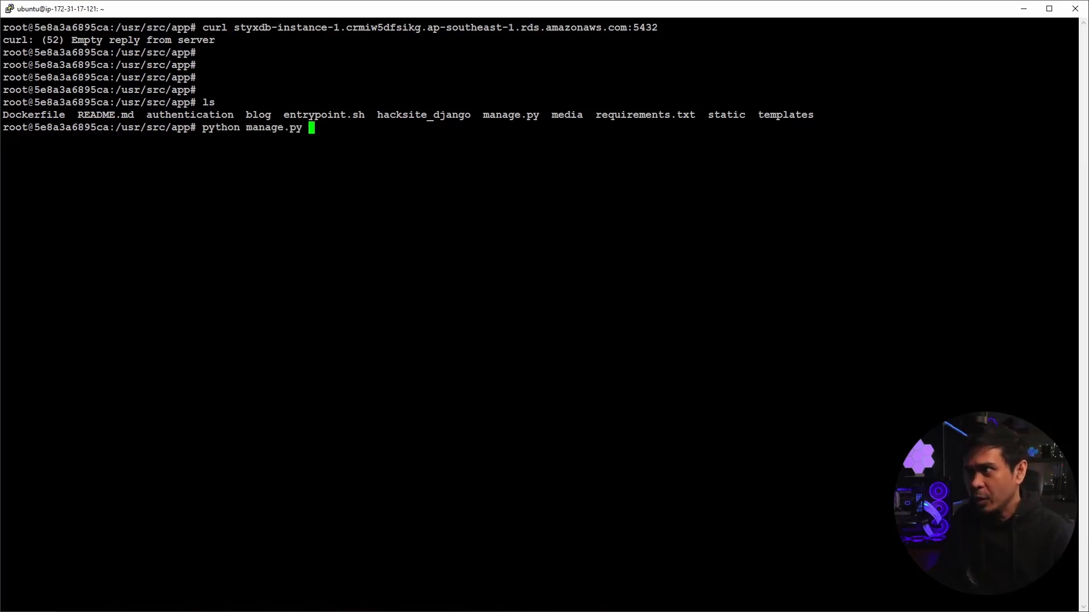
pyautogui.write('dumpdata ')
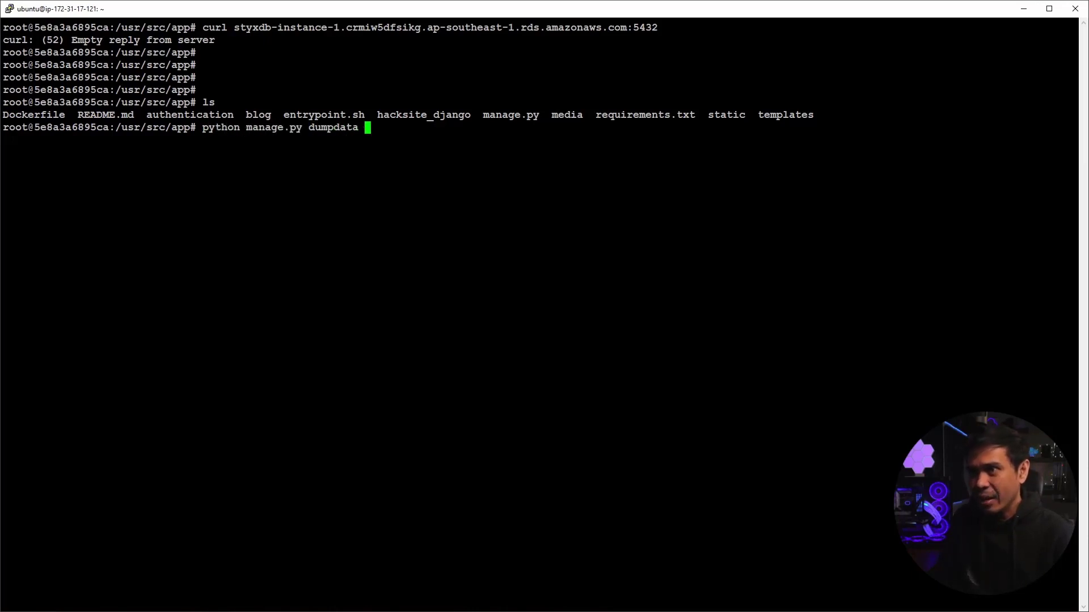
pyautogui.write('> a')
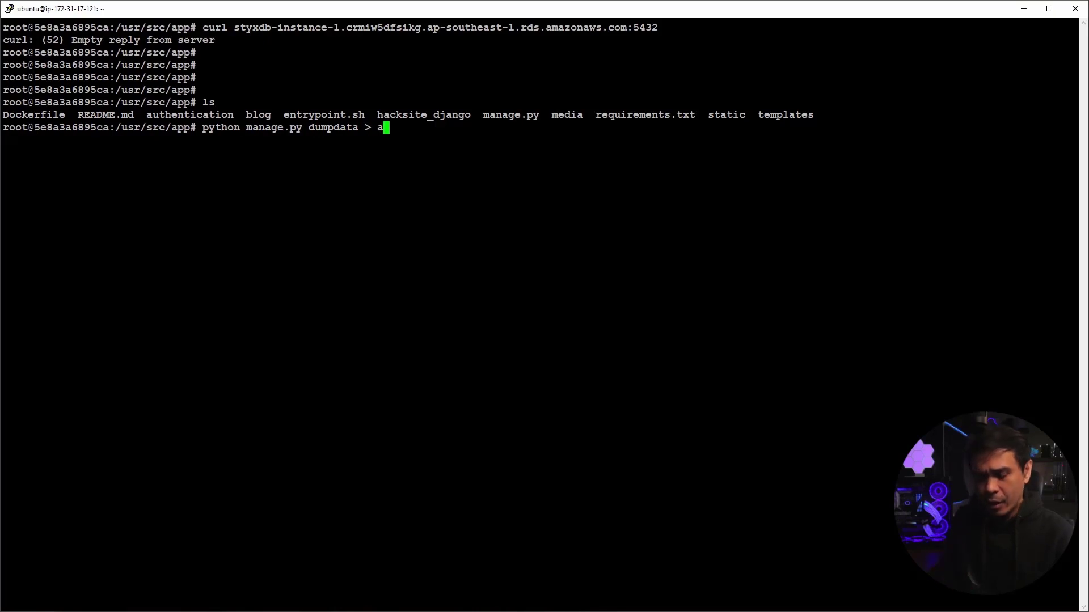
pyautogui.write('ll.json')
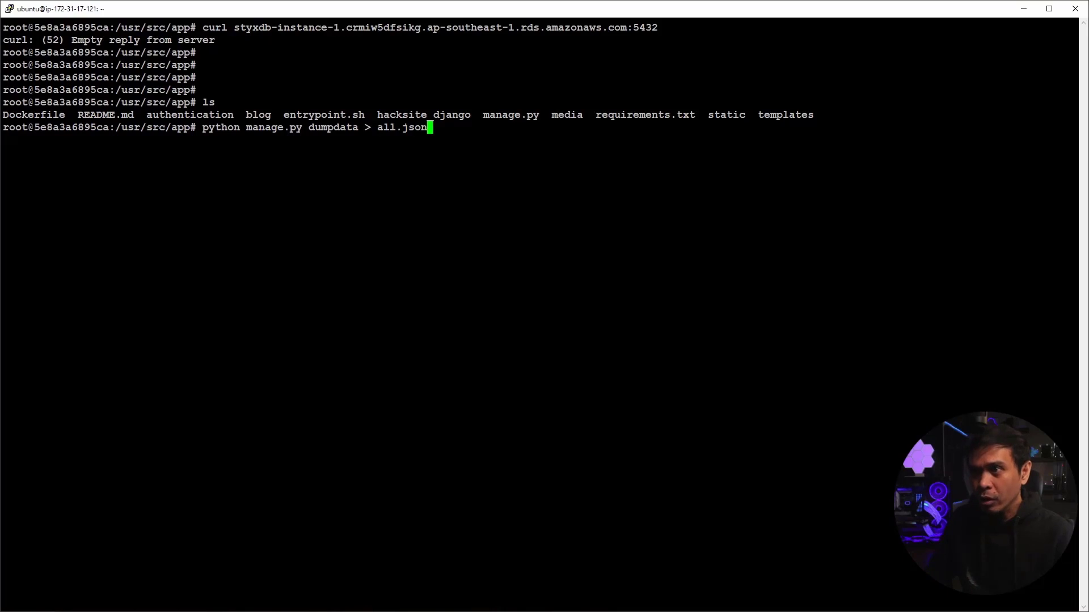
pyautogui.press('Return')
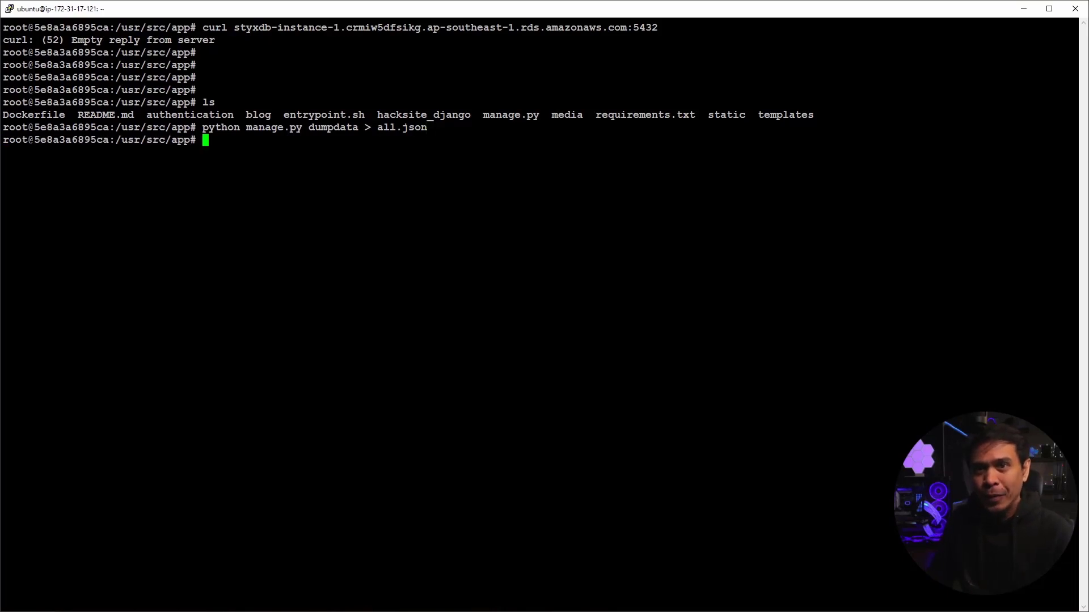
pyautogui.moveTo(371, 128); pyautogui.dragTo(422, 128)
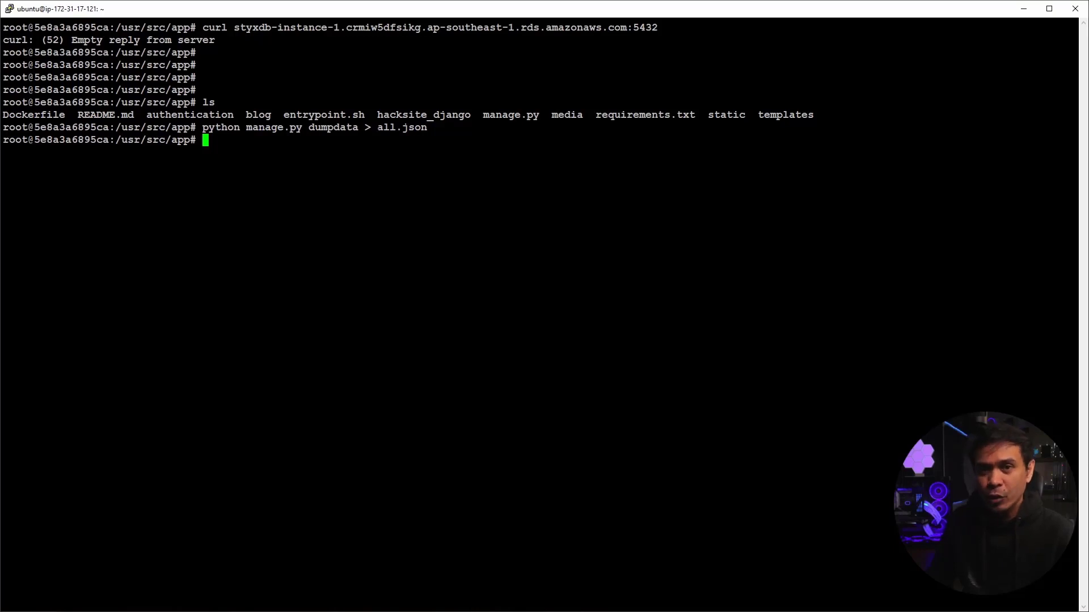
pyautogui.click(1024, 8)
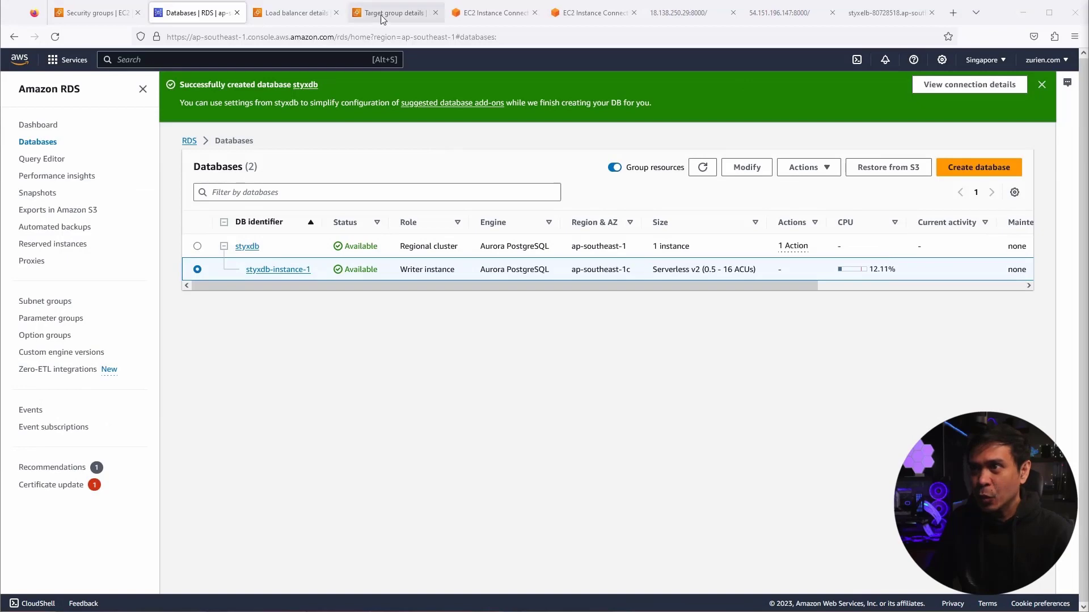
# - On StyxBlog1's terminal, navigate through awssec and hacksite-ci into hacksite-django and list its files
pyautogui.click(486, 13)
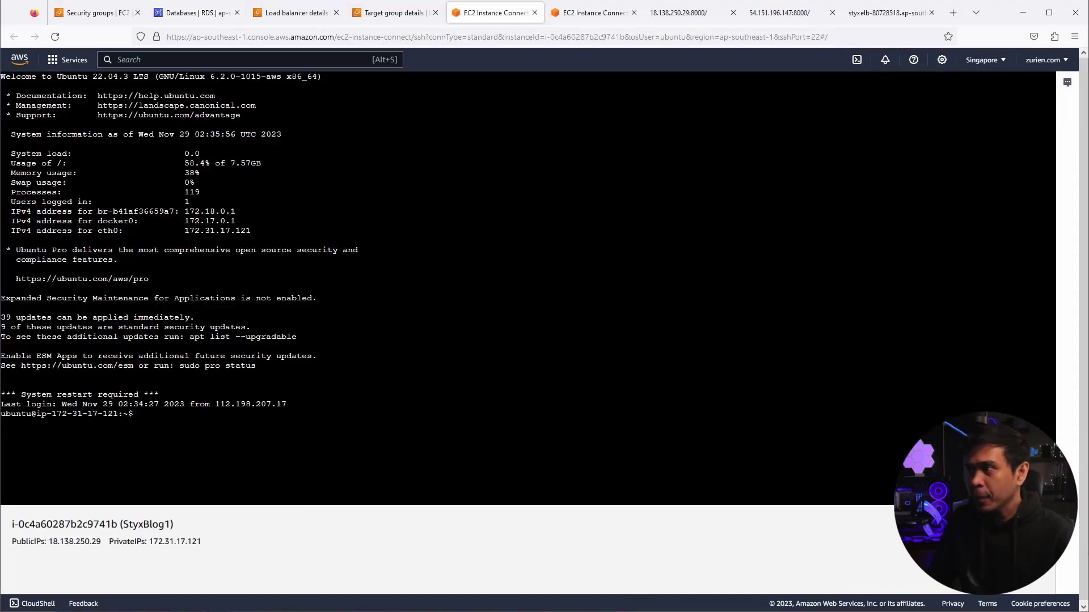
pyautogui.write('ls')
pyautogui.press('Return')
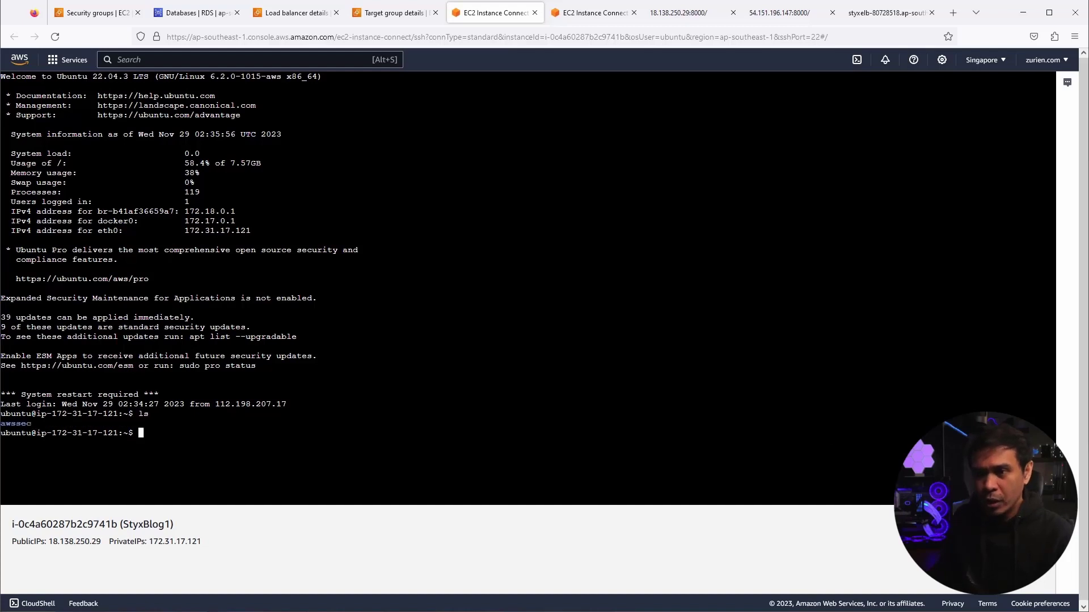
pyautogui.write('cd awss')
pyautogui.press('Tab')
pyautogui.press('Return')
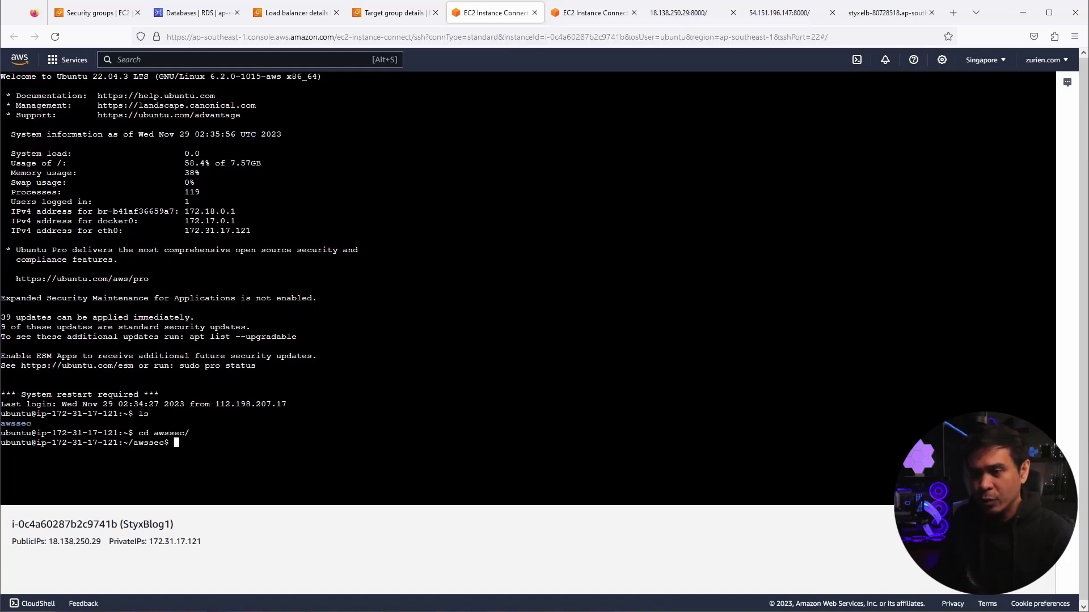
pyautogui.write('ls')
pyautogui.press('Return')
pyautogui.write('cd hac')
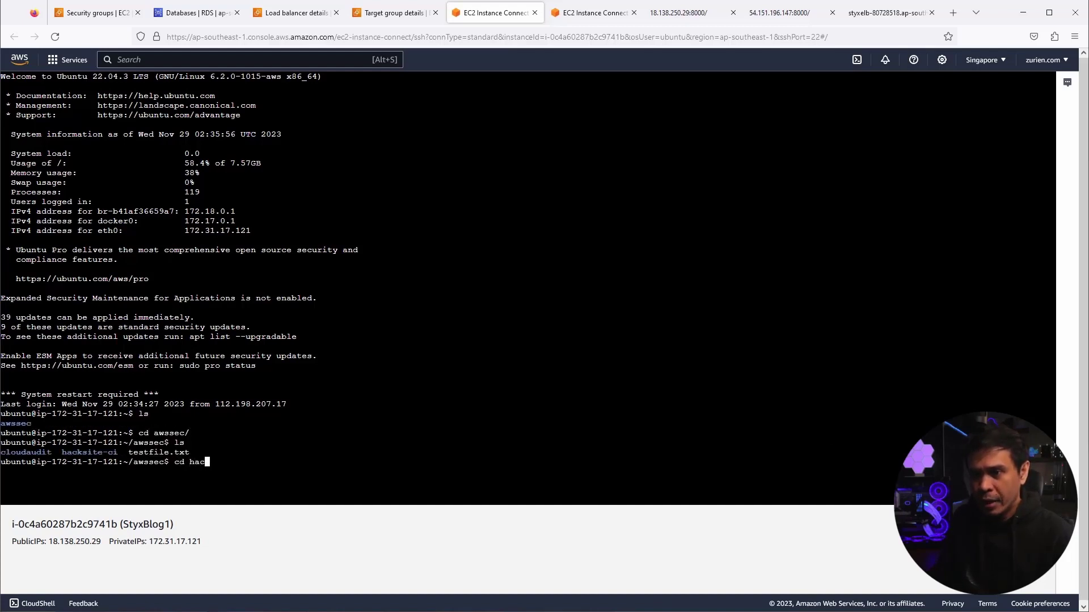
pyautogui.press('Tab')
pyautogui.press('Return')
pyautogui.write('ls')
pyautogui.press('Return')
pyautogui.write('cd hack')
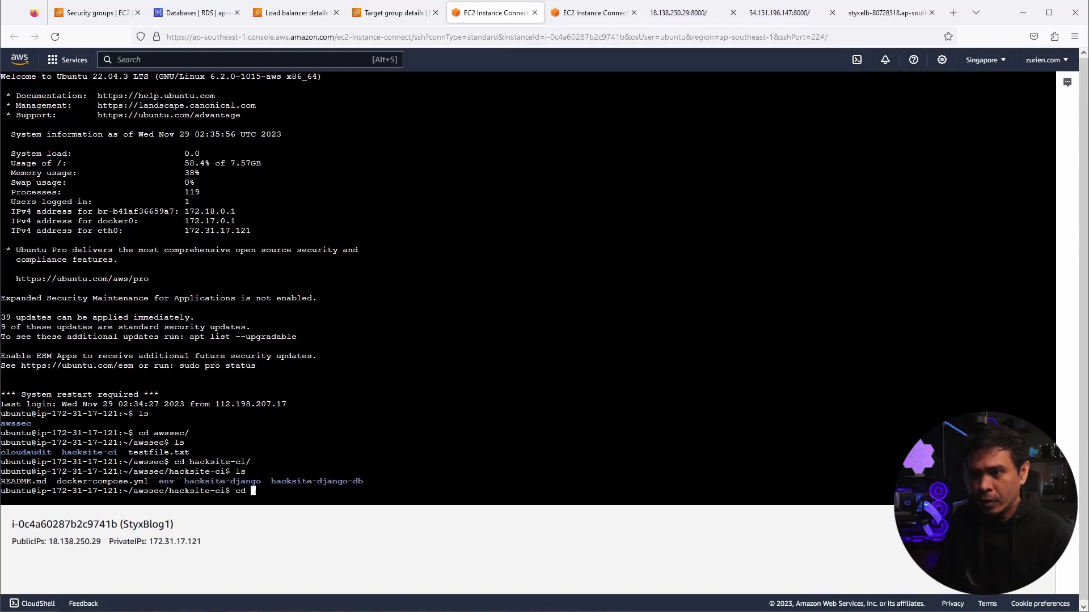
pyautogui.press('Tab')
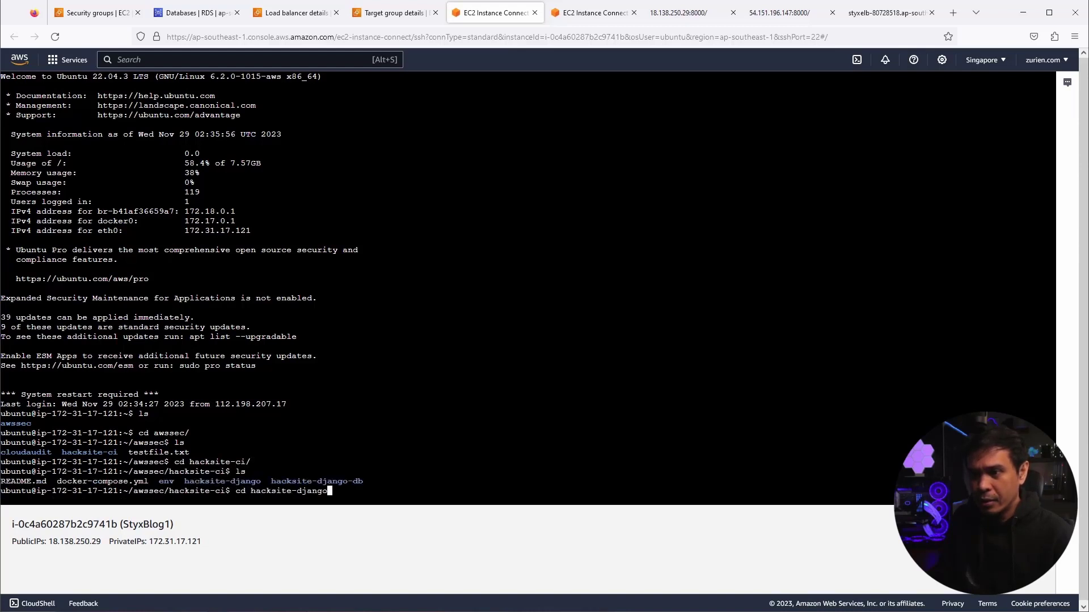
pyautogui.press('Return')
pyautogui.write('ls')
pyautogui.press('Return')
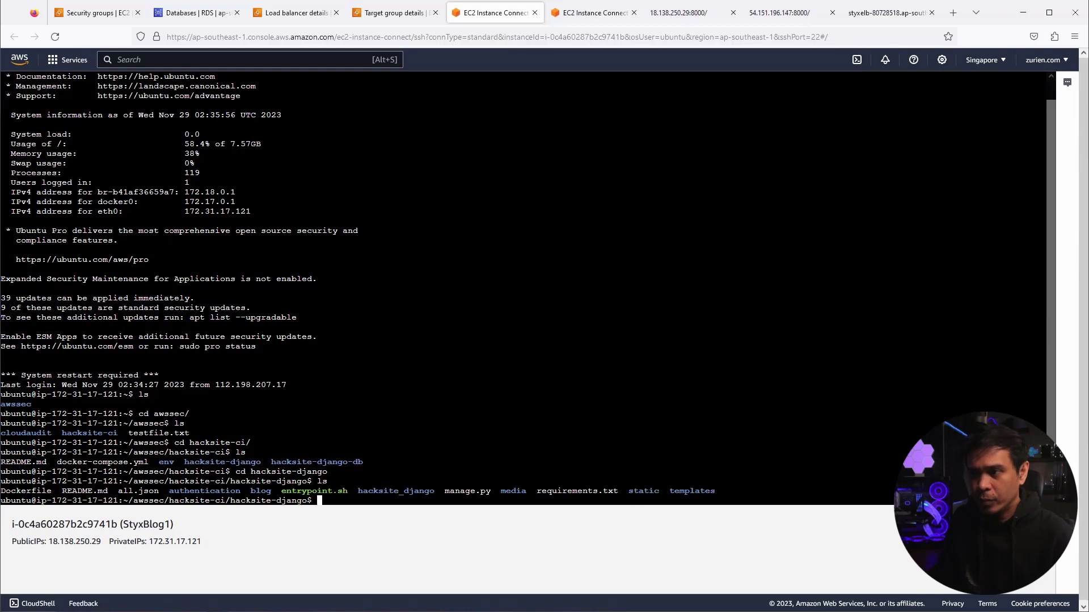
# - Enter the hacksite_django folder and open settings.py in nano
pyautogui.press('Return')
pyautogui.press('Return')
pyautogui.press('Return')
pyautogui.press('Return')
pyautogui.press('Return')
pyautogui.press('Return')
pyautogui.press('Return')
pyautogui.press('Return')
pyautogui.press('Return')
pyautogui.press('Return')
pyautogui.press('Return')
pyautogui.press('Return')
pyautogui.press('Return')
pyautogui.press('Return')
pyautogui.write('cd hac')
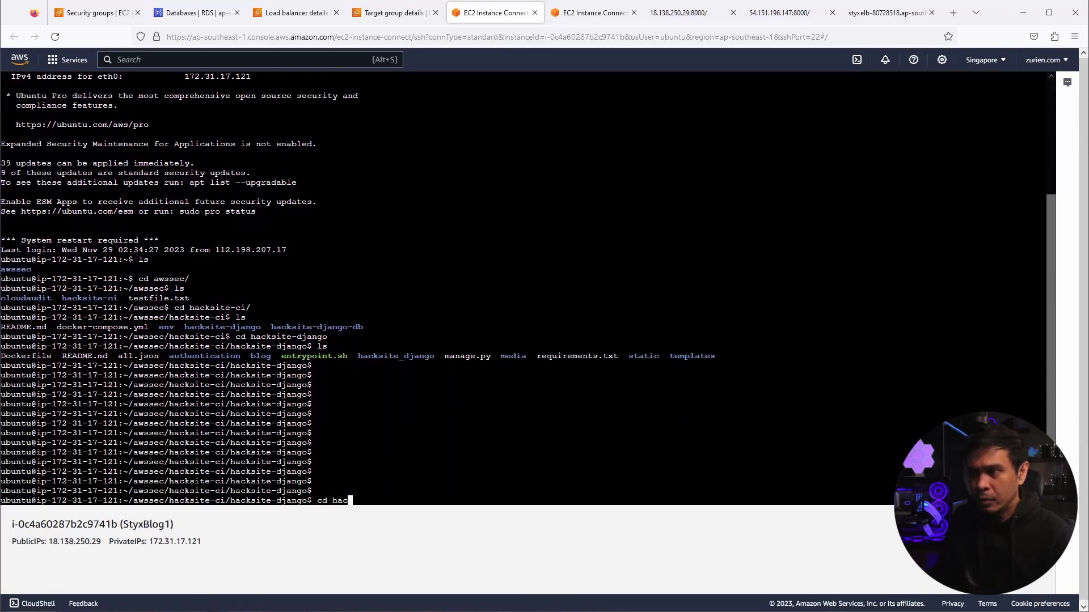
pyautogui.press('Tab')
pyautogui.press('Return')
pyautogui.write('ls')
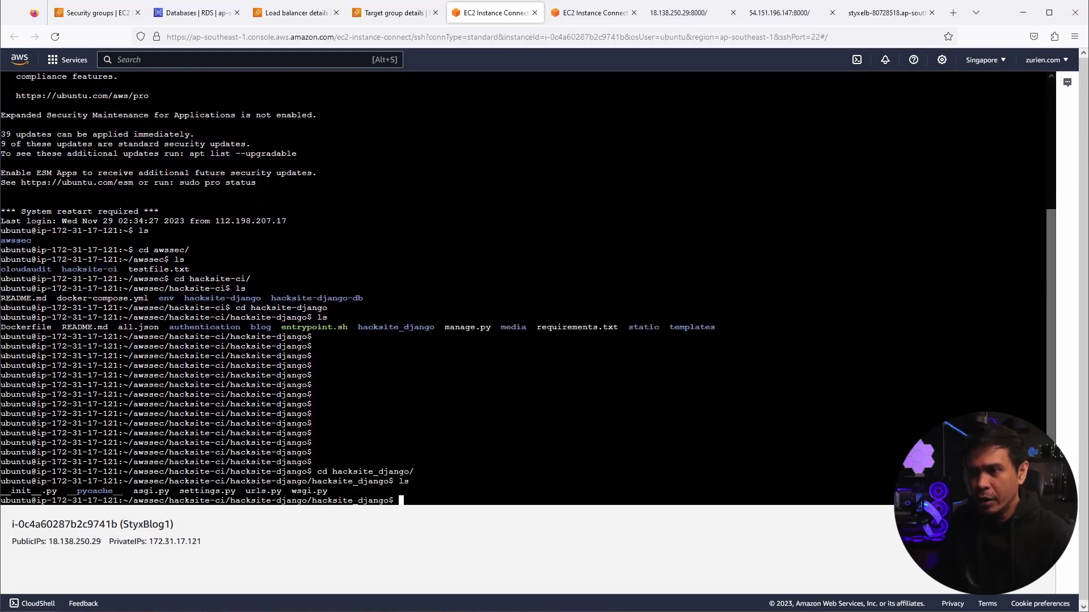
pyautogui.press('Return')
pyautogui.press('Return')
pyautogui.press('Return')
pyautogui.press('Return')
pyautogui.press('Return')
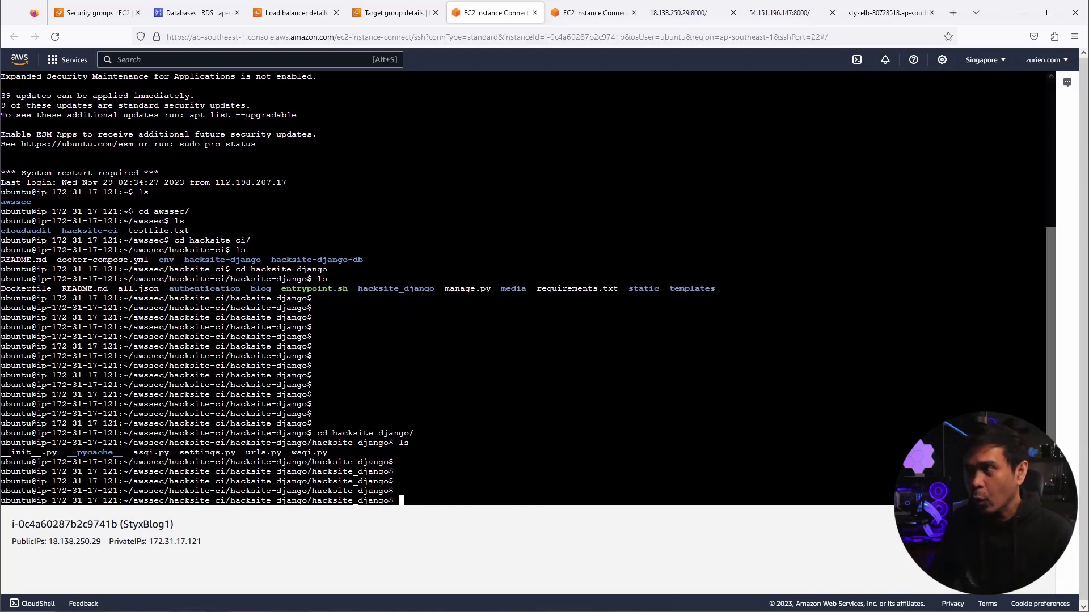
pyautogui.write('nano ')
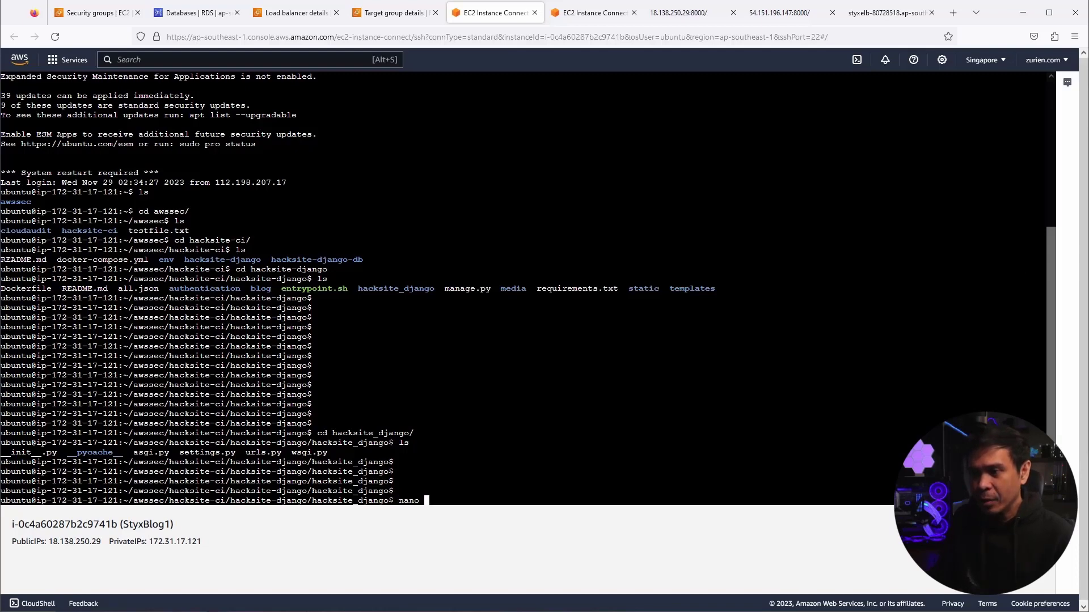
pyautogui.write('settings.py')
pyautogui.press('Return')
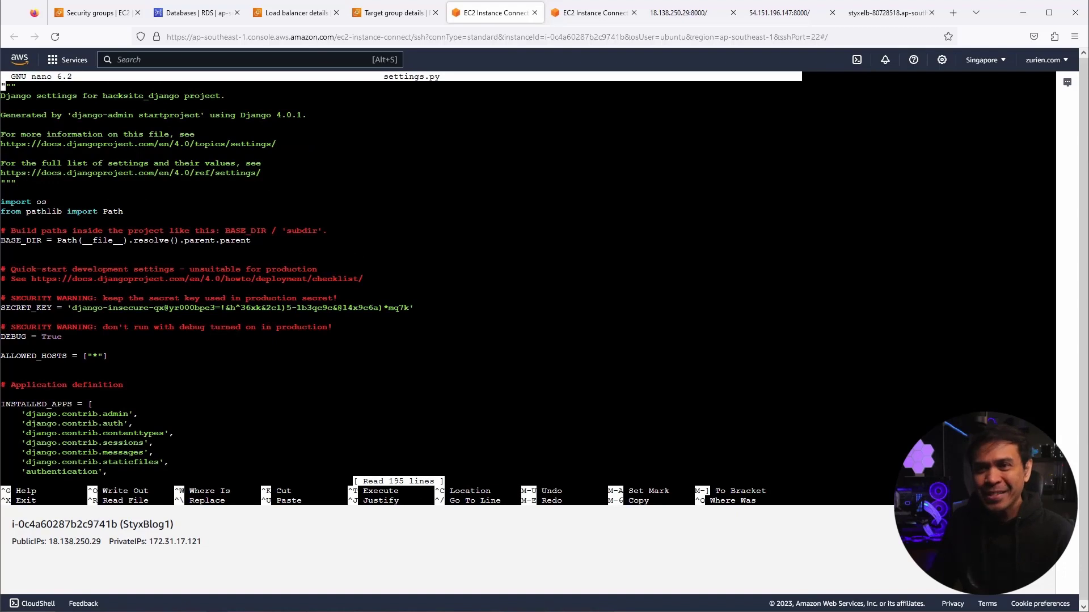
# - Insert a blank line after USER in the postgresql DATABASES block, leaving the cursor at HOST
pyautogui.press('Down')
pyautogui.press('Down')
pyautogui.press('Down')
pyautogui.press('Down')
pyautogui.press('Down')
pyautogui.press('Down')
pyautogui.press('Down')
pyautogui.press('Down')
pyautogui.press('Down')
pyautogui.press('Down')
pyautogui.press('Down')
pyautogui.press('Down')
pyautogui.press('Down')
pyautogui.press('Down')
pyautogui.press('Down')
pyautogui.press('Down')
pyautogui.press('Down')
pyautogui.press('Down')
pyautogui.press('Down')
pyautogui.press('Down')
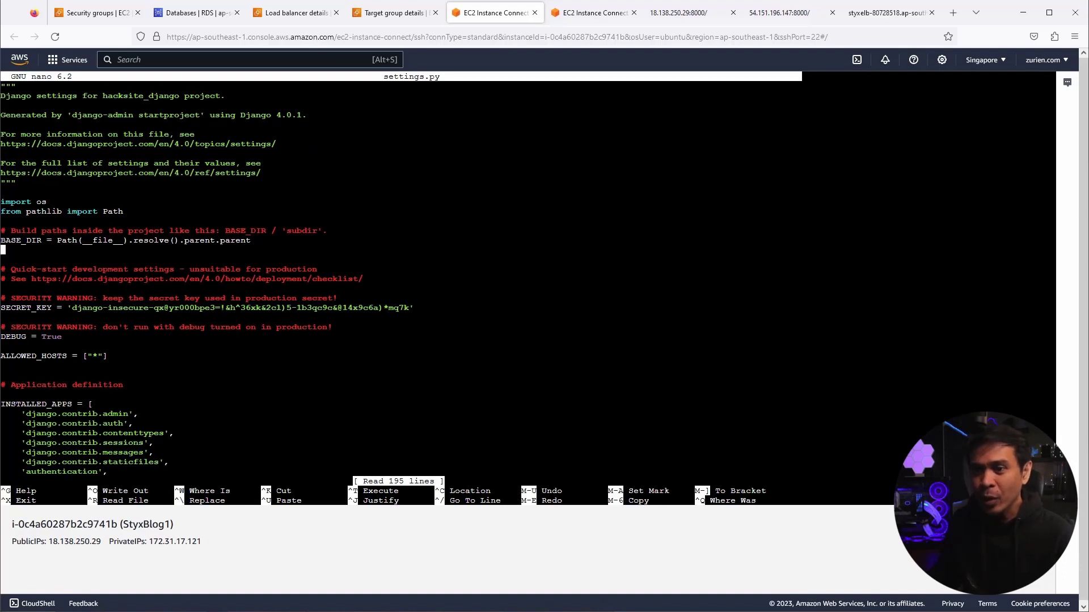
pyautogui.press('Down')
pyautogui.press('Down')
pyautogui.press('Down')
pyautogui.press('Down')
pyautogui.press('Down')
pyautogui.press('Down')
pyautogui.press('Down')
pyautogui.press('Down')
pyautogui.press('Down')
pyautogui.press('Down')
pyautogui.press('Down')
pyautogui.press('Down')
pyautogui.press('Down')
pyautogui.press('Down')
pyautogui.press('Down')
pyautogui.press('Down')
pyautogui.press('Down')
pyautogui.press('Down')
pyautogui.press('Down')
pyautogui.press('Down')
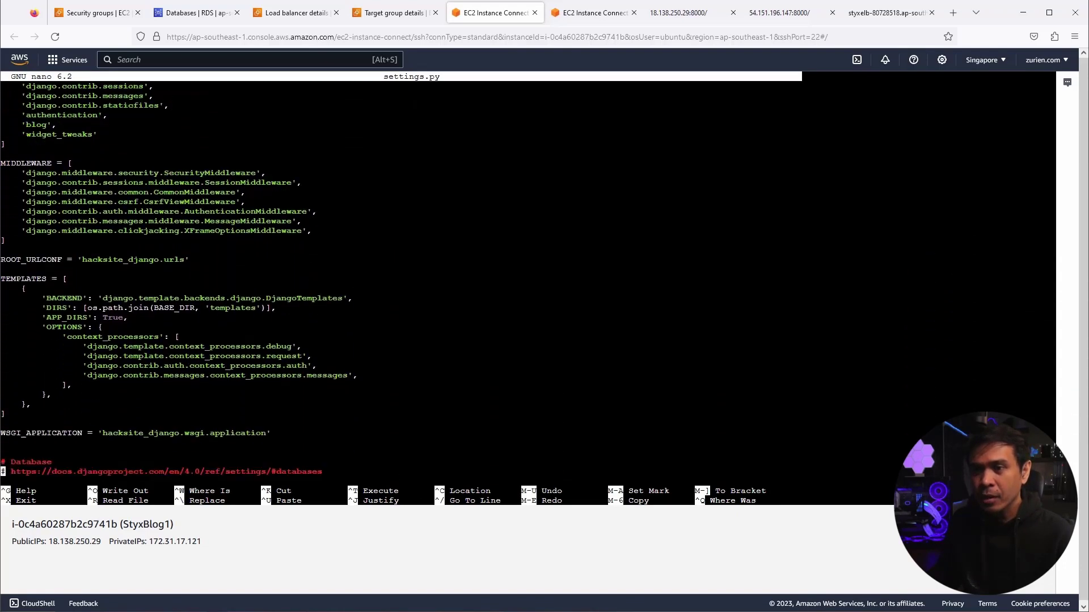
pyautogui.press('Up')
pyautogui.press('Up')
pyautogui.press('Up')
pyautogui.press('Up')
pyautogui.press('Up')
pyautogui.press('Up')
pyautogui.press('Up')
pyautogui.press('Up')
pyautogui.press('Up')
pyautogui.press('Up')
pyautogui.press('Up')
pyautogui.press('Up')
pyautogui.press('Up')
pyautogui.press('Up')
pyautogui.press('Up')
pyautogui.press('Up')
pyautogui.press('Up')
pyautogui.press('Up')
pyautogui.press('Up')
pyautogui.press('Up')
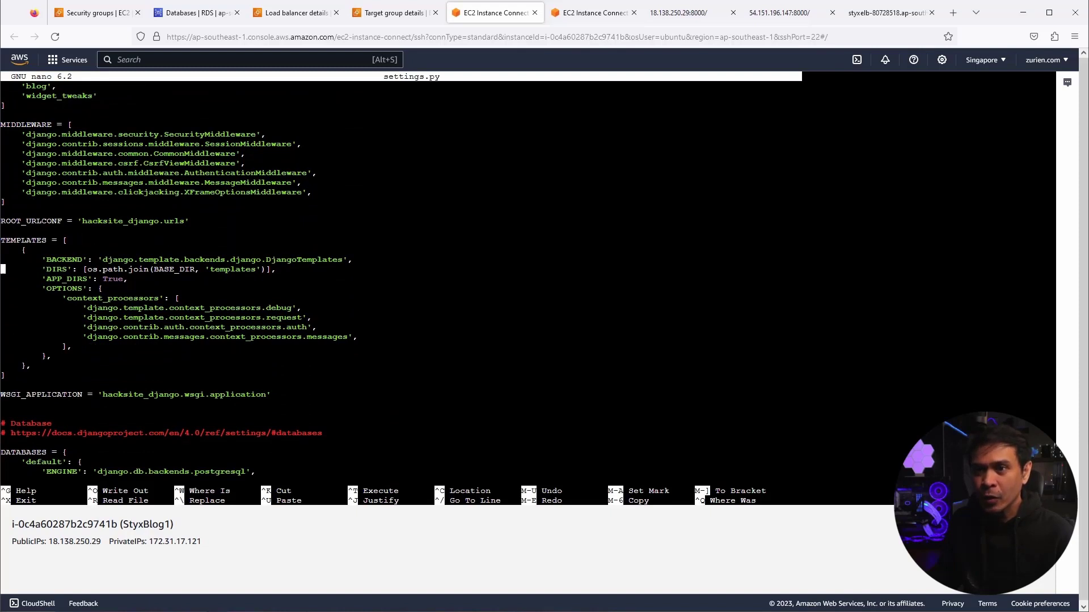
pyautogui.press('Down')
pyautogui.press('Down')
pyautogui.press('Down')
pyautogui.press('Down')
pyautogui.press('Down')
pyautogui.press('Down')
pyautogui.press('Down')
pyautogui.press('Down')
pyautogui.press('Down')
pyautogui.press('Down')
pyautogui.press('Down')
pyautogui.press('Down')
pyautogui.press('Down')
pyautogui.press('Down')
pyautogui.press('Down')
pyautogui.press('Down')
pyautogui.press('Down')
pyautogui.press('Down')
pyautogui.press('Down')
pyautogui.press('Down')
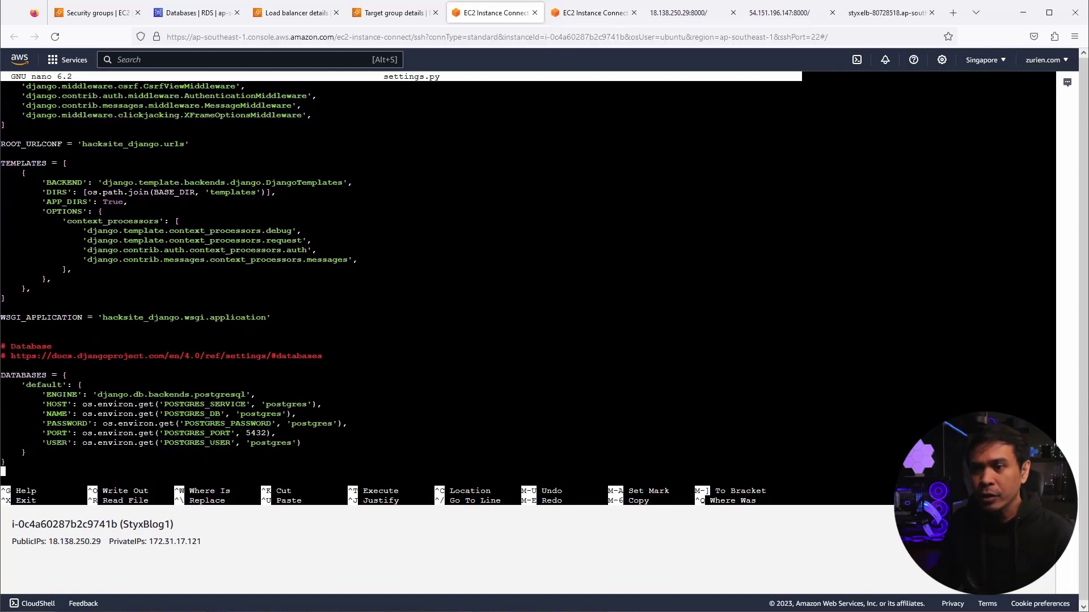
pyautogui.press('Up')
pyautogui.press('Up')
pyautogui.press('Up')
pyautogui.press('Up')
pyautogui.press('Up')
pyautogui.press('Up')
pyautogui.press('Up')
pyautogui.press('Up')
pyautogui.press('Up')
pyautogui.press('Up')
pyautogui.press('End')
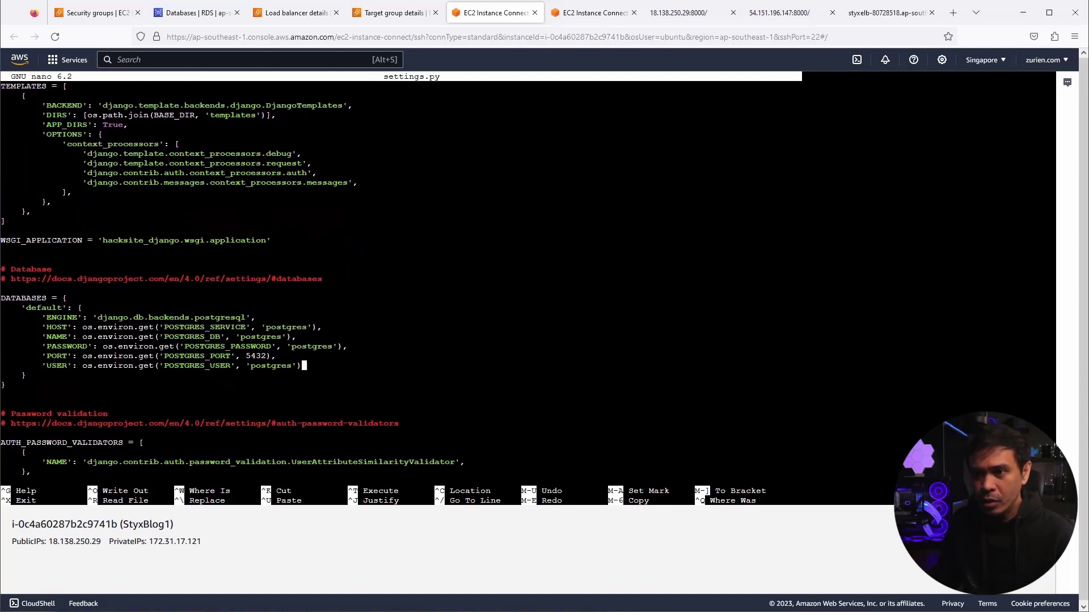
pyautogui.press('Return')
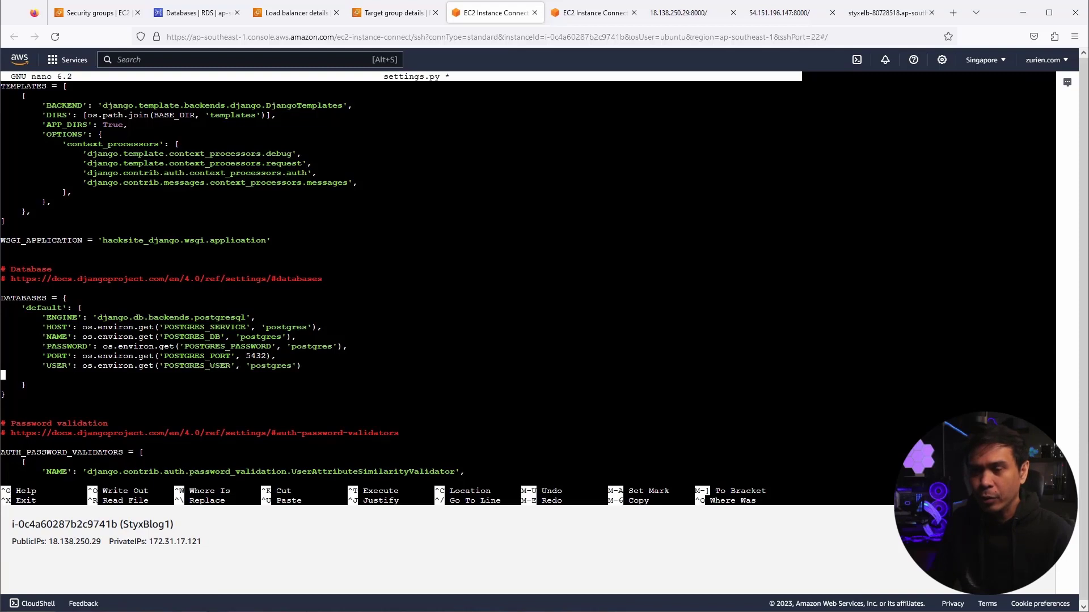
pyautogui.press('Up')
pyautogui.press('Up')
pyautogui.press('Up')
pyautogui.press('Up')
pyautogui.press('Up')
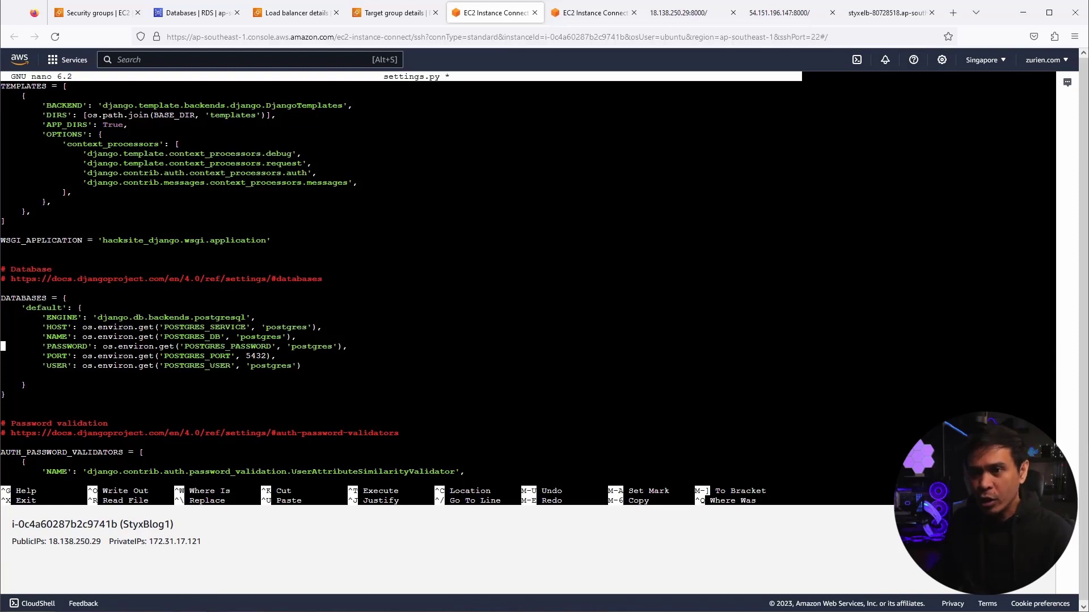
pyautogui.press('Right')
pyautogui.press('Right')
pyautogui.press('Right')
pyautogui.press('Right')
pyautogui.press('Right')
pyautogui.press('Right')
pyautogui.press('Right')
pyautogui.press('Right')
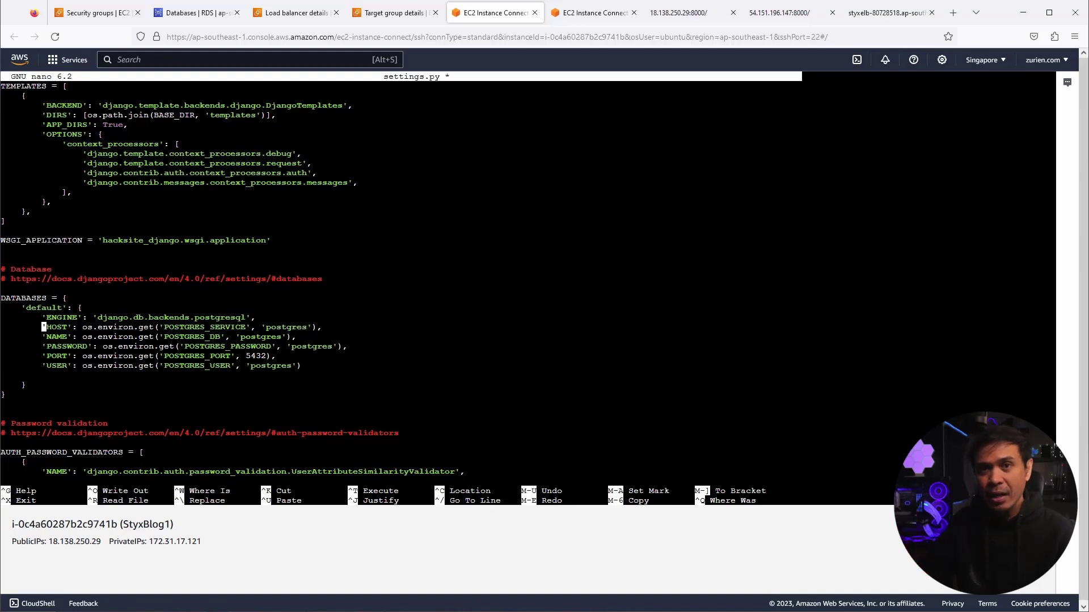
pyautogui.click(858, 18)
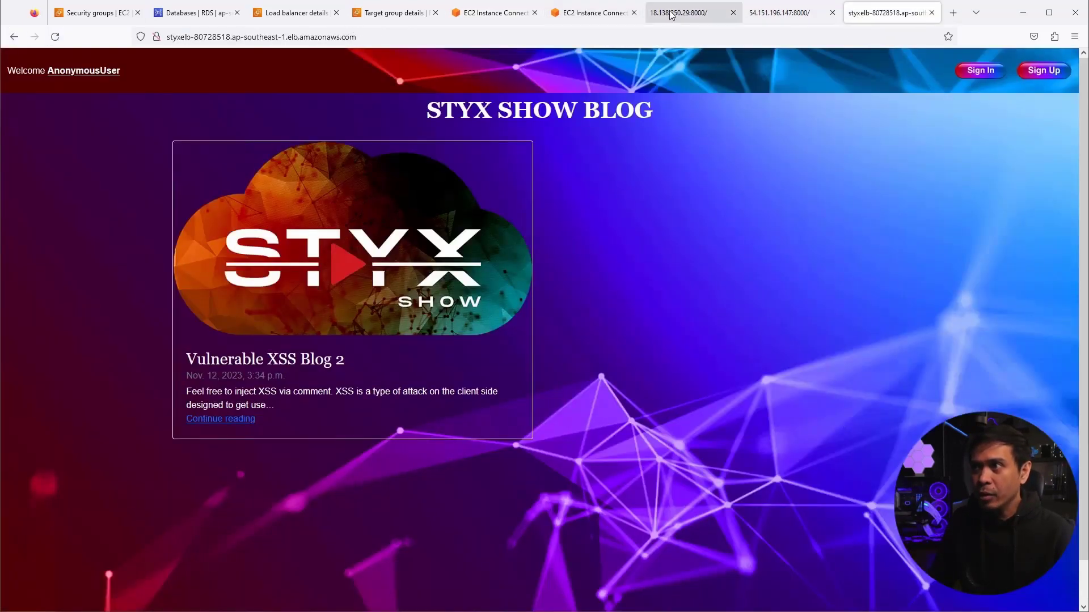
pyautogui.click(670, 15)
pyautogui.click(55, 37)
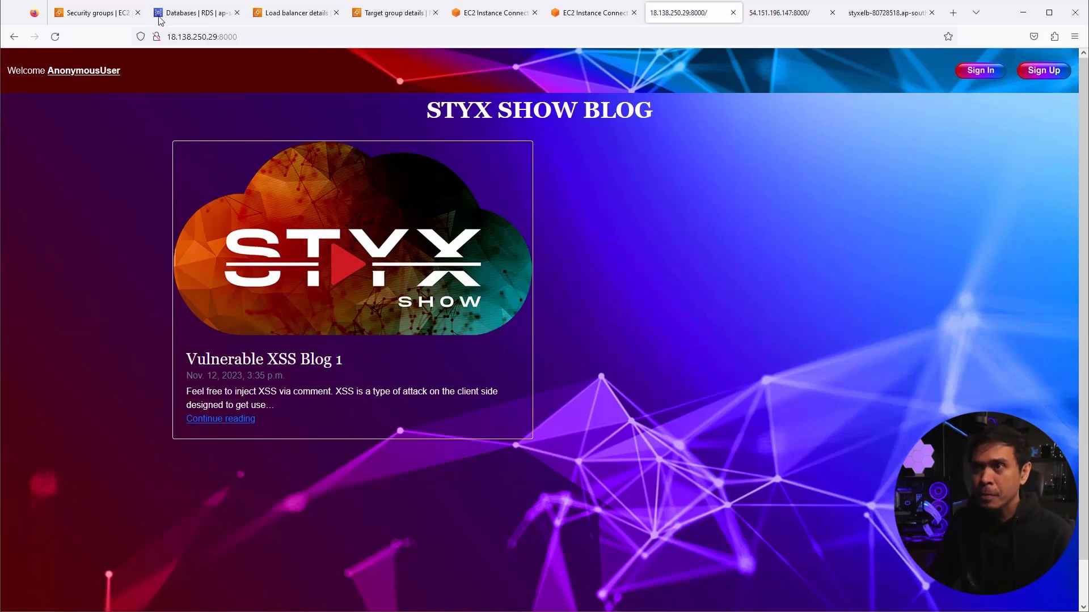
pyautogui.click(499, 14)
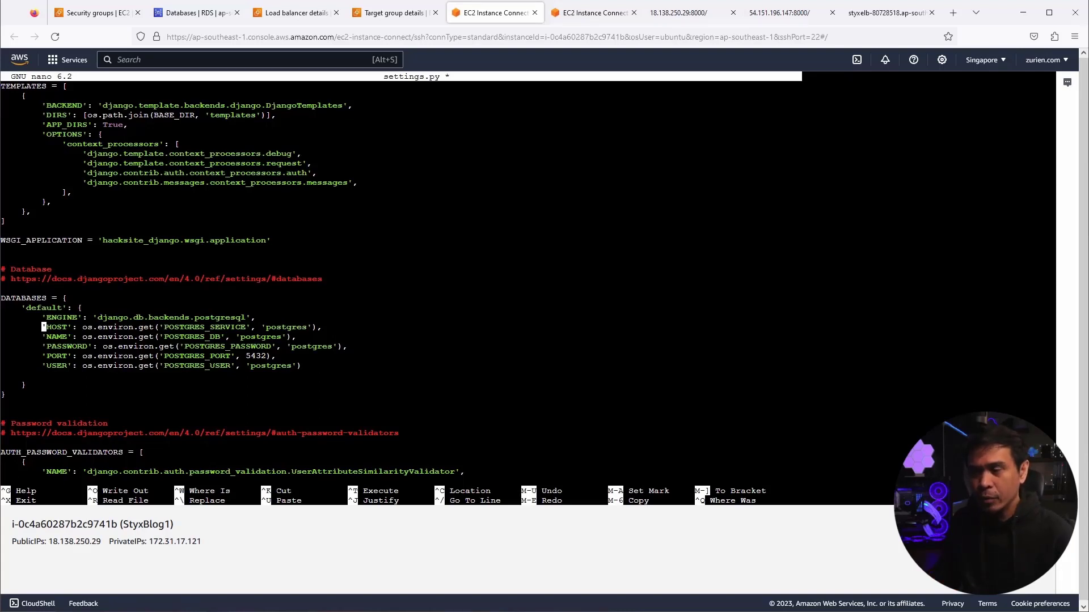
# - Comment out the old HOST, NAME, PASSWORD and USER lines and add a blank line below USER
pyautogui.write('#')
pyautogui.press('Left')
pyautogui.press('Down')
pyautogui.write('#')
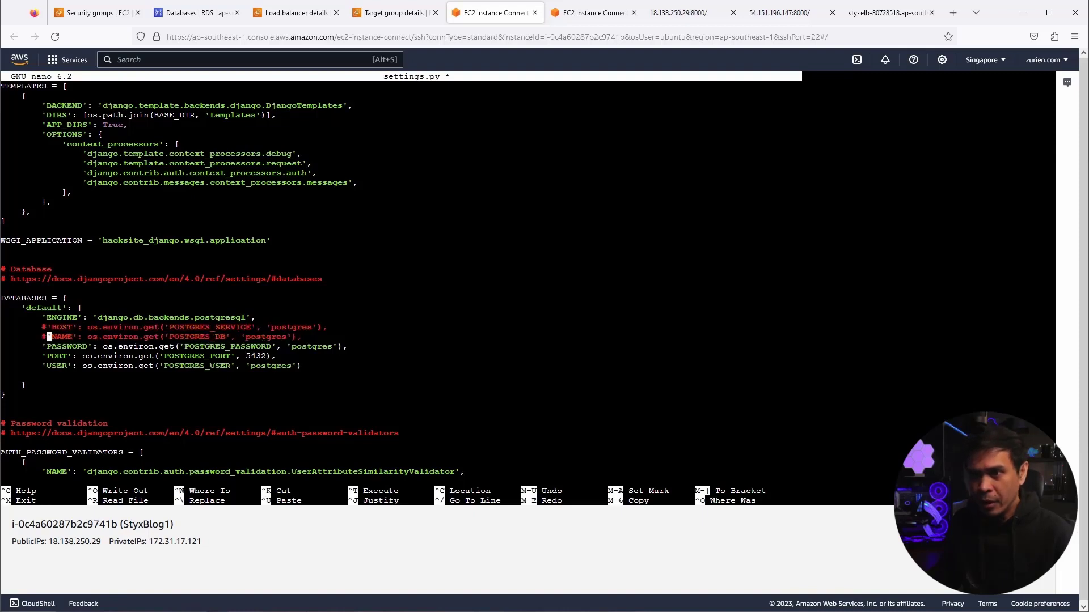
pyautogui.press('Left')
pyautogui.press('Down')
pyautogui.write('#')
pyautogui.press('Left')
pyautogui.press('Down')
pyautogui.press('Down')
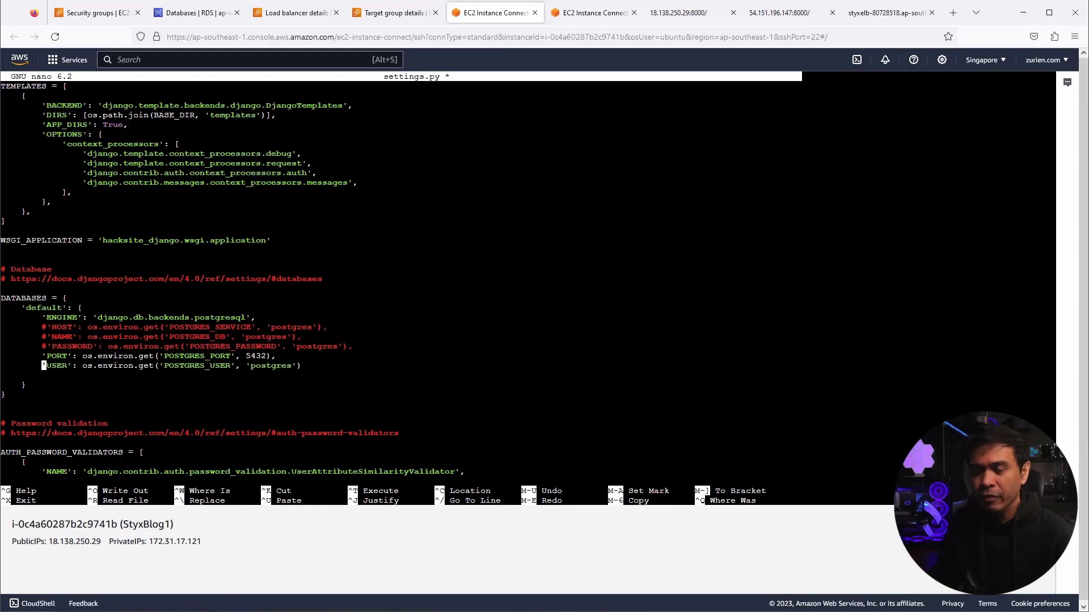
pyautogui.write('#')
pyautogui.press('Left')
pyautogui.press('Down')
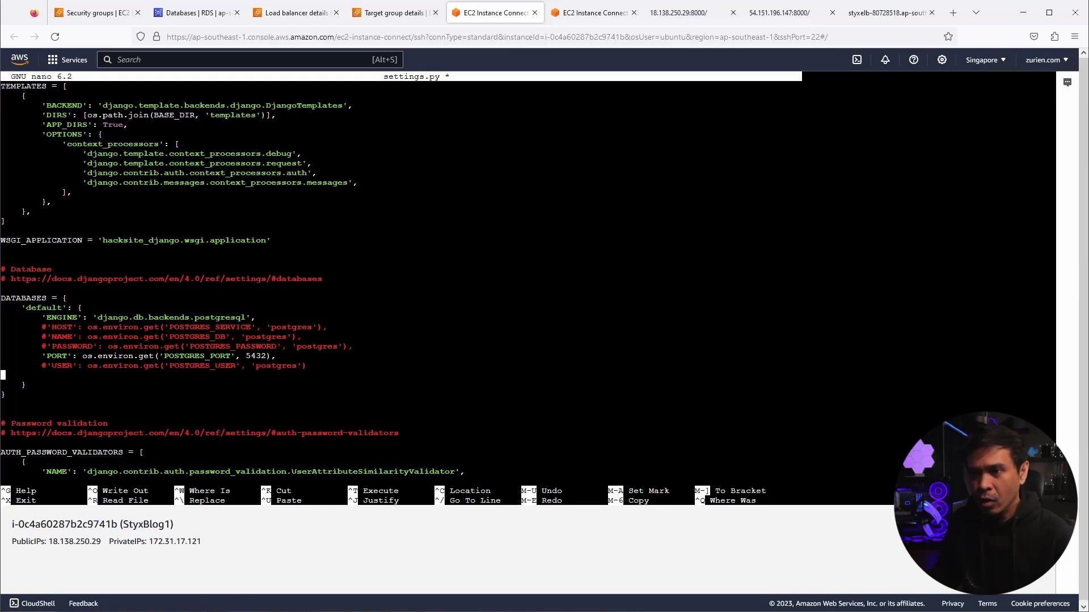
pyautogui.press('Return')
pyautogui.press('Up')
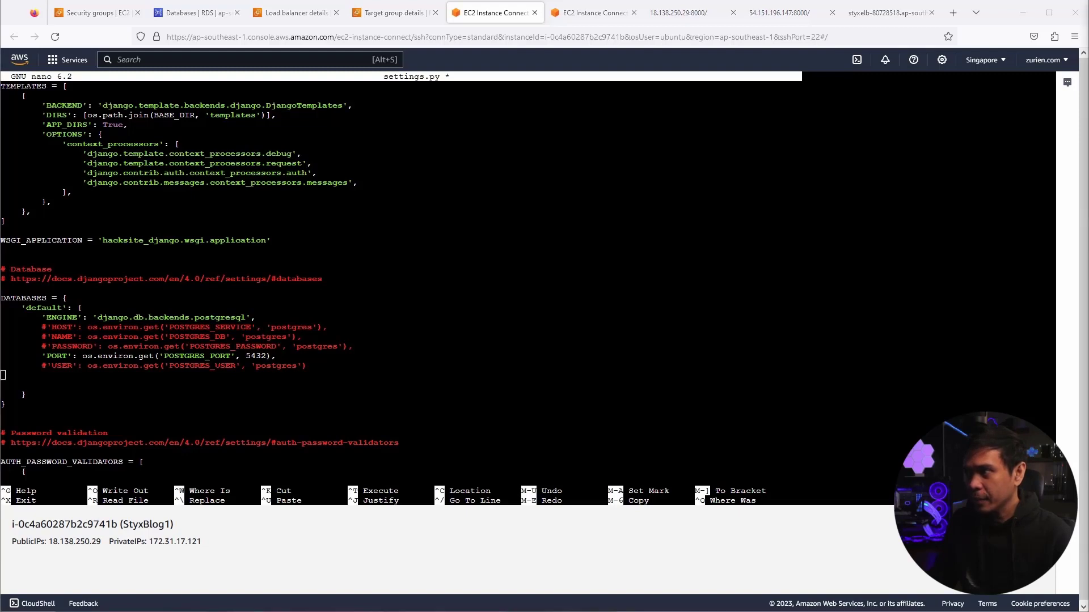
# - Paste the styxdb RDS connection settings and check the host, name, password and user values
pyautogui.rightClick(23, 374)
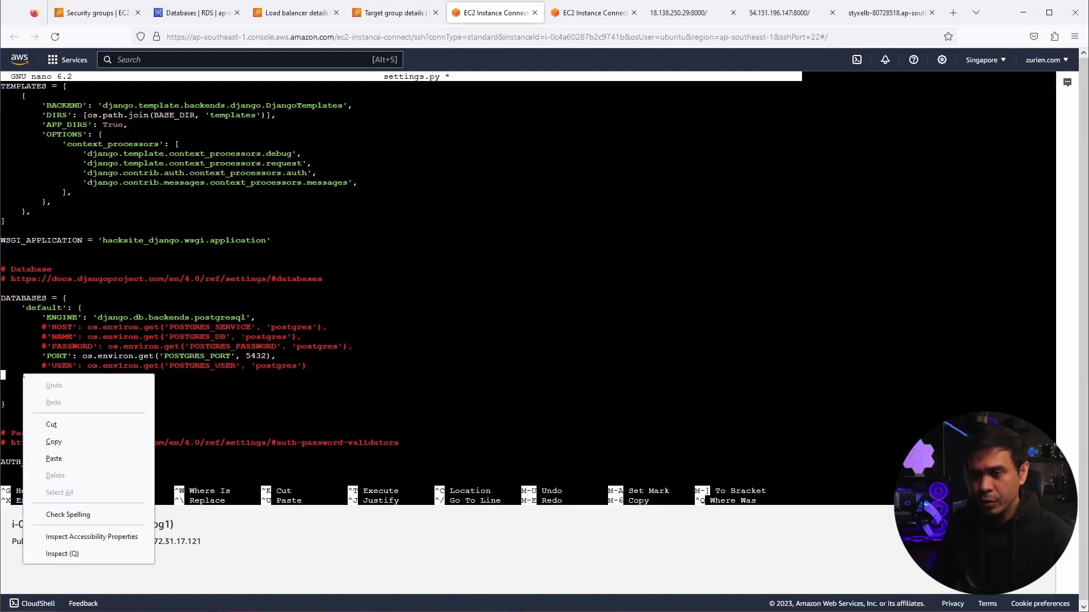
pyautogui.click(53, 458)
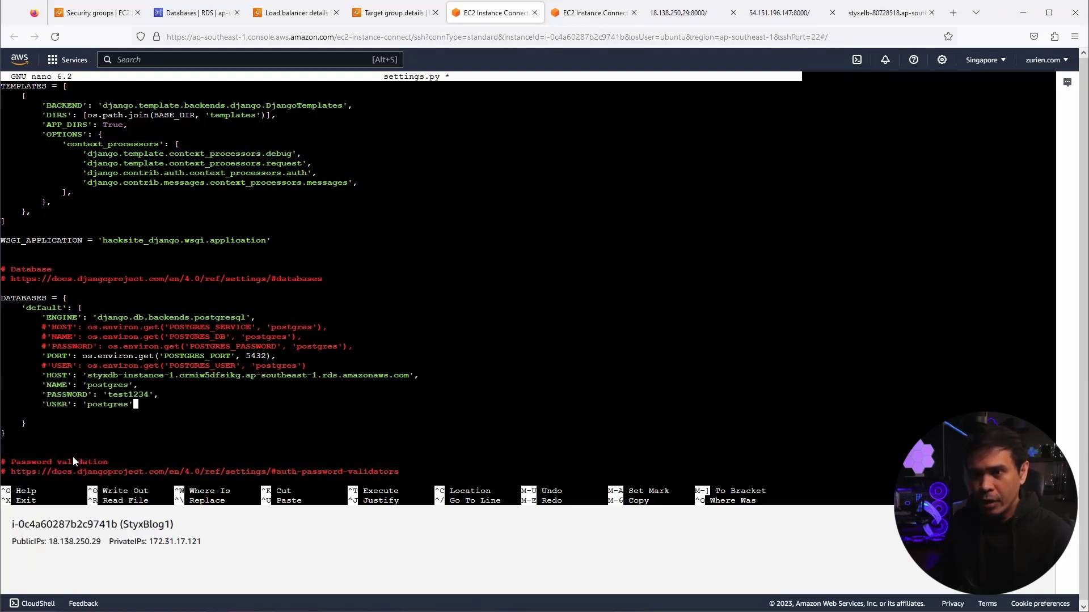
pyautogui.press('BackSpace')
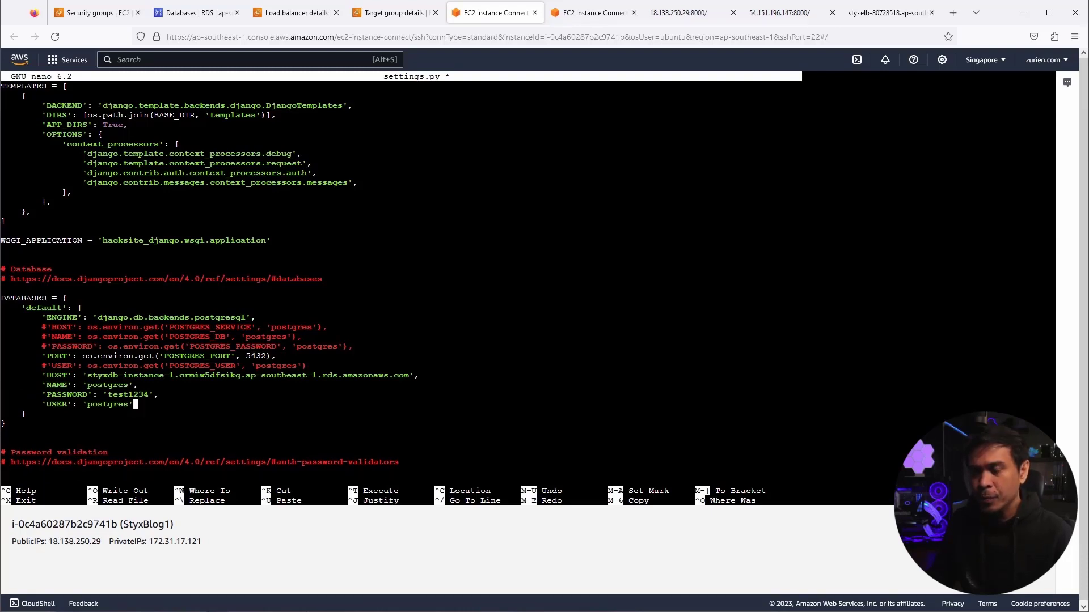
pyautogui.moveTo(87, 376); pyautogui.dragTo(410, 375)
pyautogui.moveTo(92, 385); pyautogui.dragTo(139, 385)
pyautogui.click(88, 386)
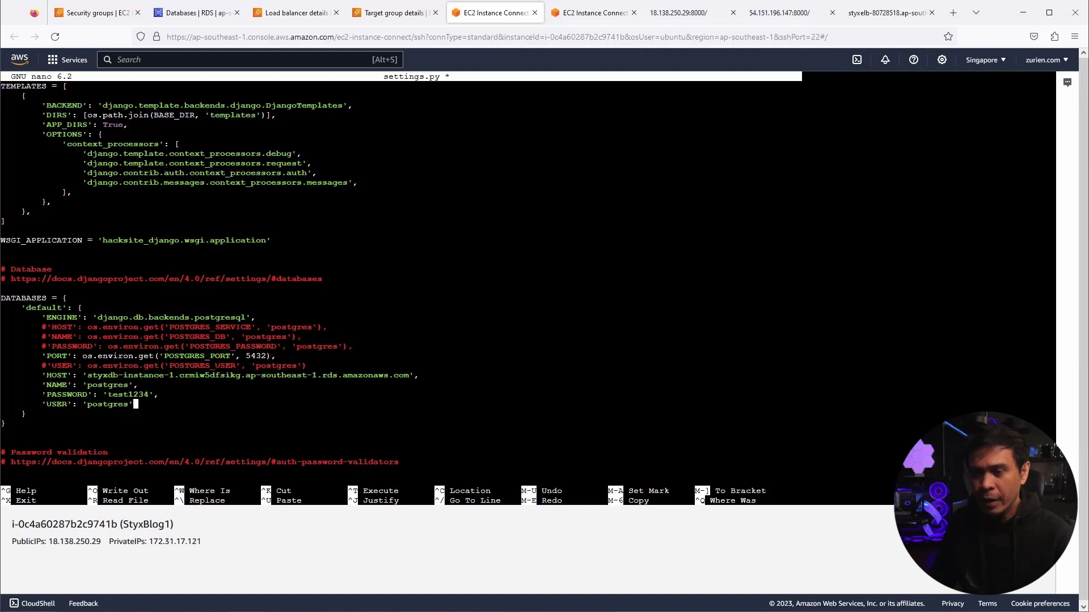
pyautogui.moveTo(108, 394); pyautogui.dragTo(160, 395)
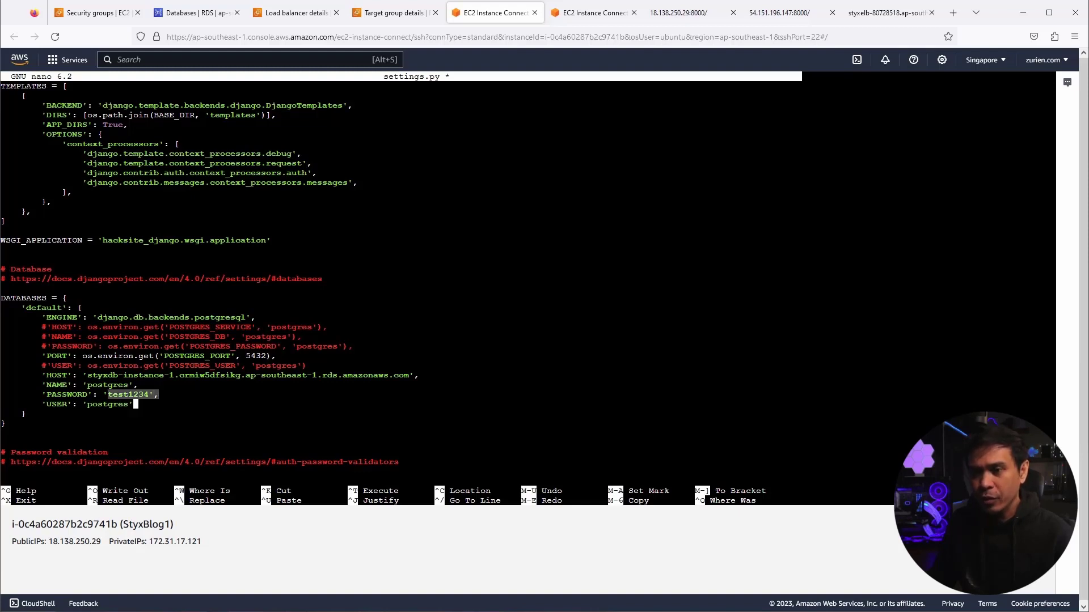
pyautogui.moveTo(87, 405); pyautogui.dragTo(130, 405)
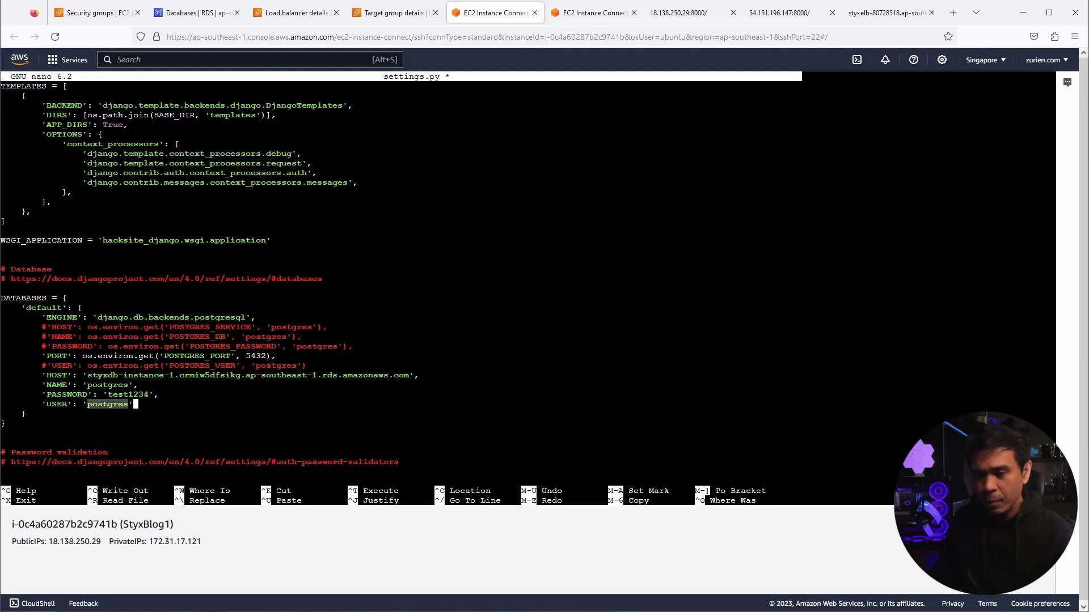
# - Save settings.py and return to the 18.138.250.29:8000 blog
pyautogui.hotkey('ctrl', 'o')
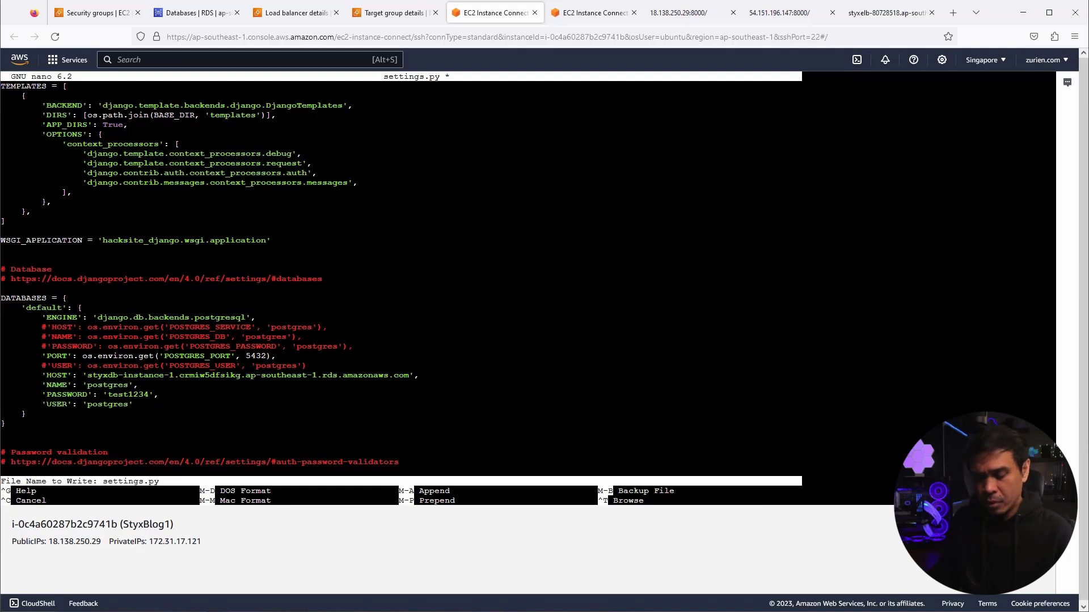
pyautogui.press('Return')
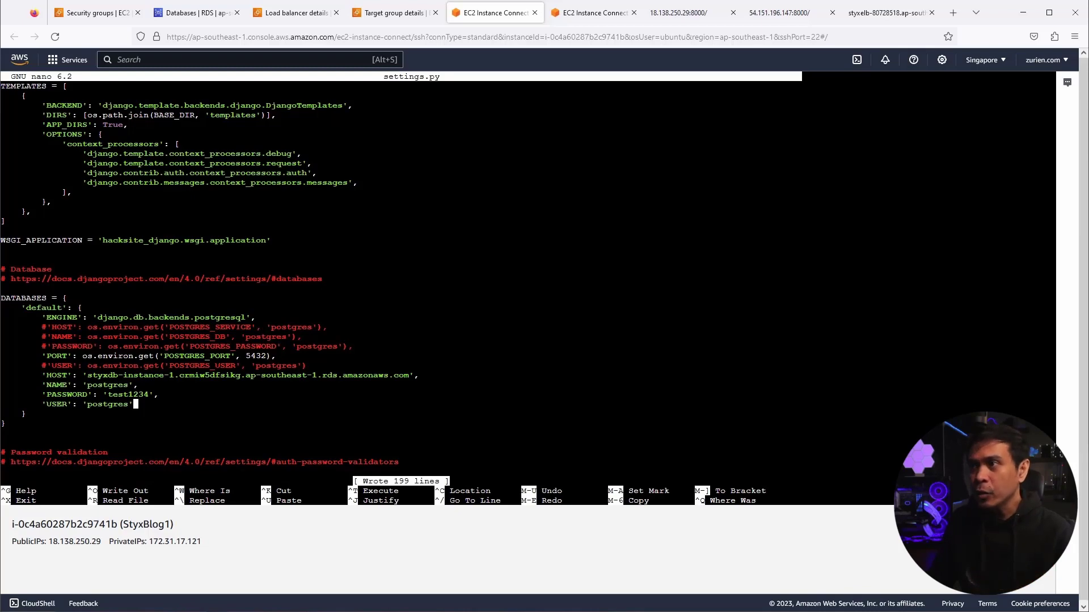
pyautogui.click(677, 13)
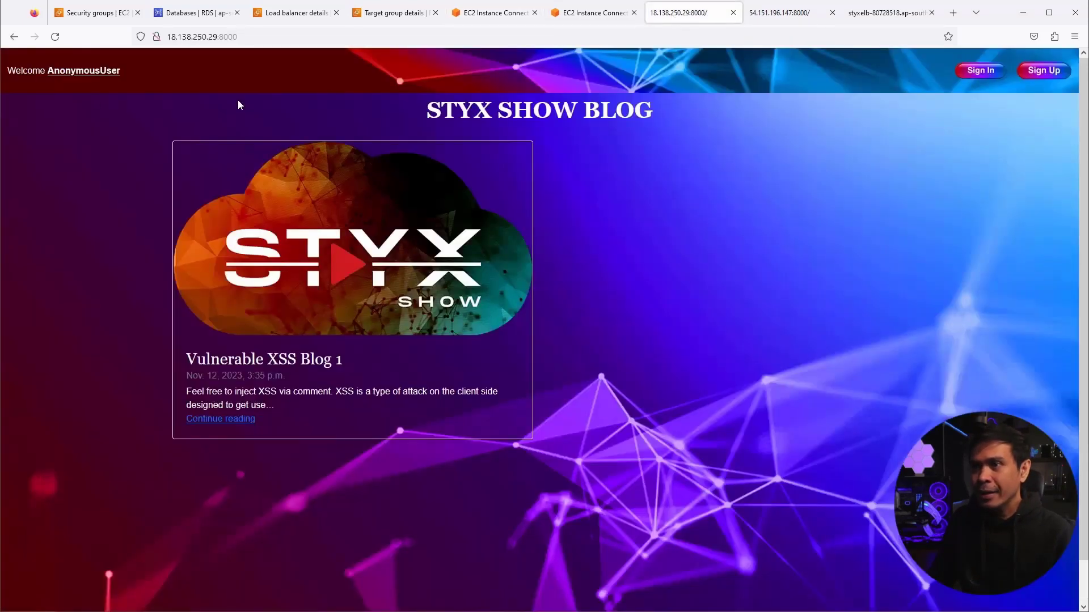
# - Reload the 18.138.250.29:8000 blog, view the 'relation blog_blog does not exist' error, then return to PuTTY
pyautogui.click(54, 41)
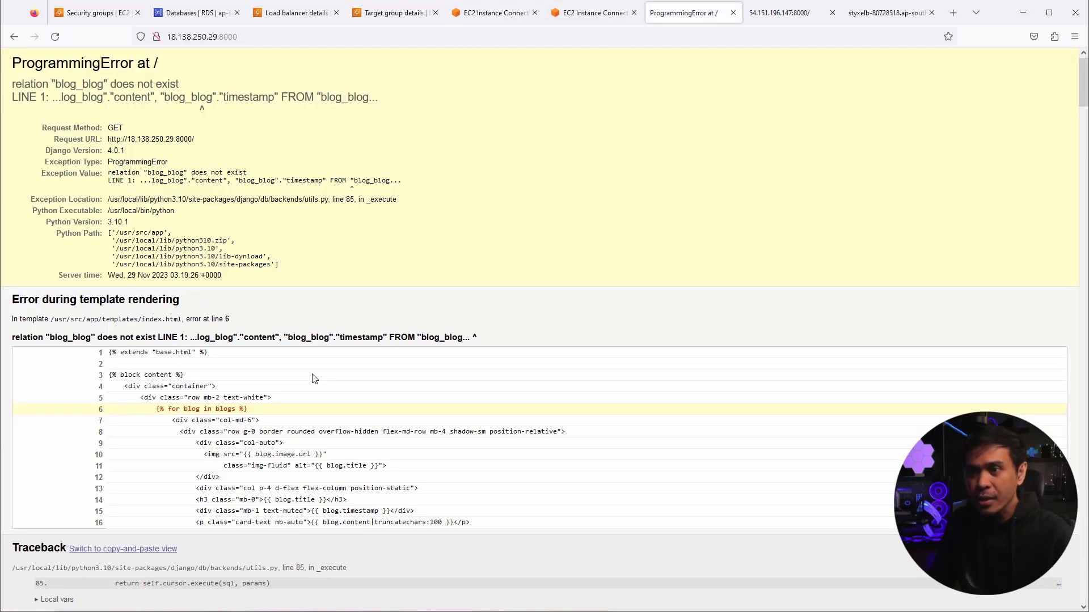
pyautogui.scroll(-2, 313, 379)
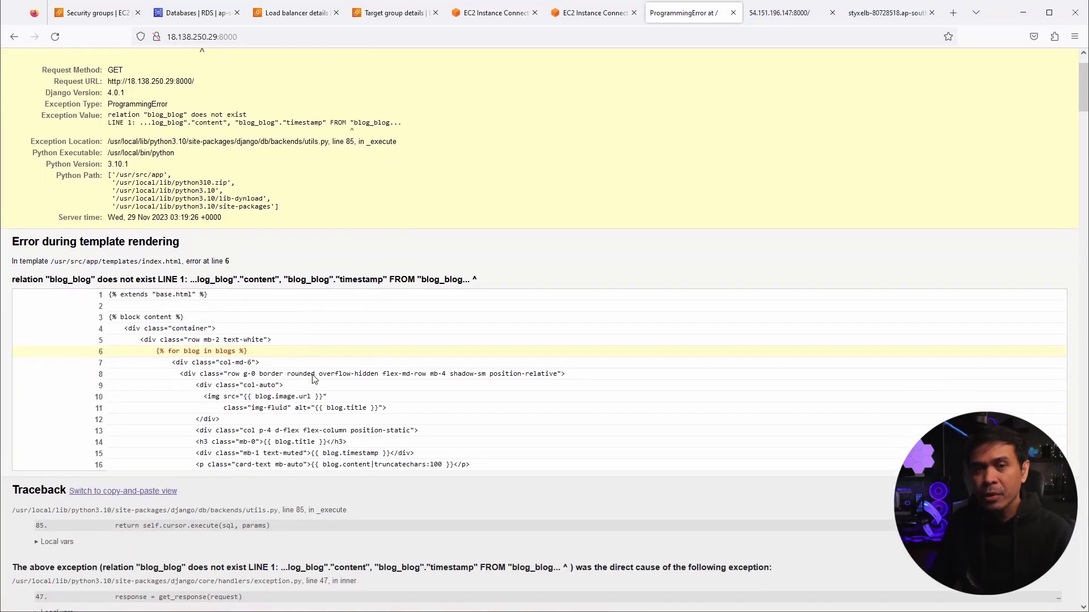
pyautogui.scroll(2, 313, 375)
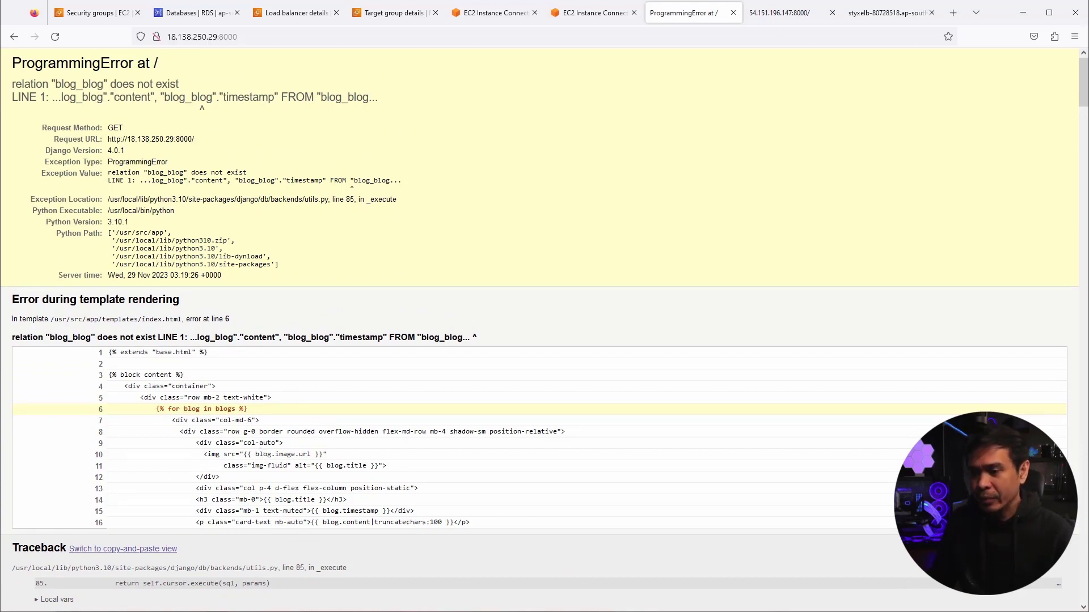
pyautogui.hotkey('alt', 'Tab')
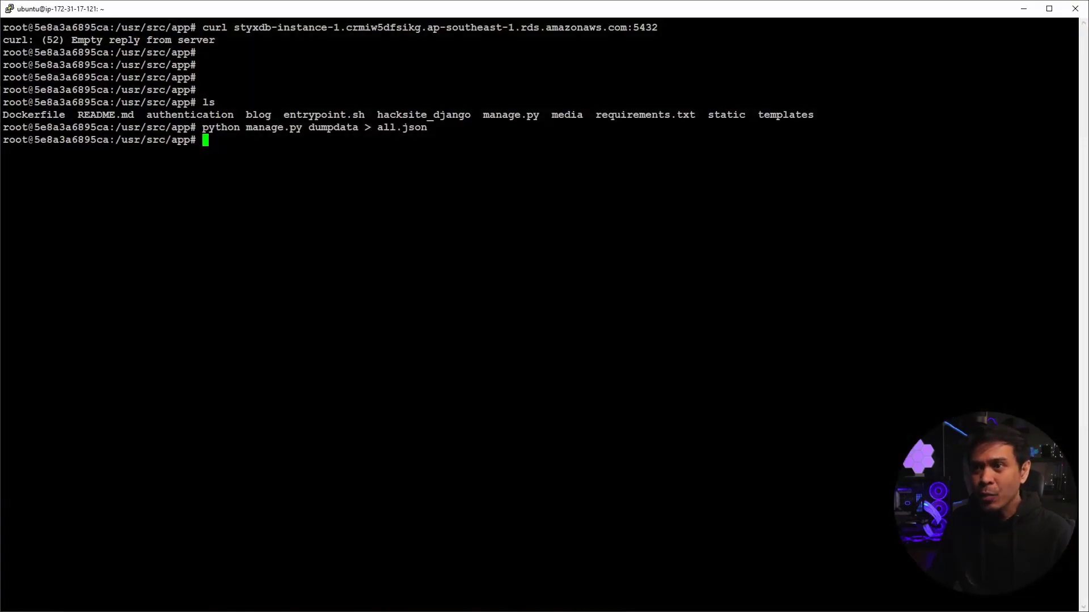
# - Run python manage.py migrate to create the Django tables in the styxdb database
pyautogui.press('Return')
pyautogui.press('Return')
pyautogui.write('python')
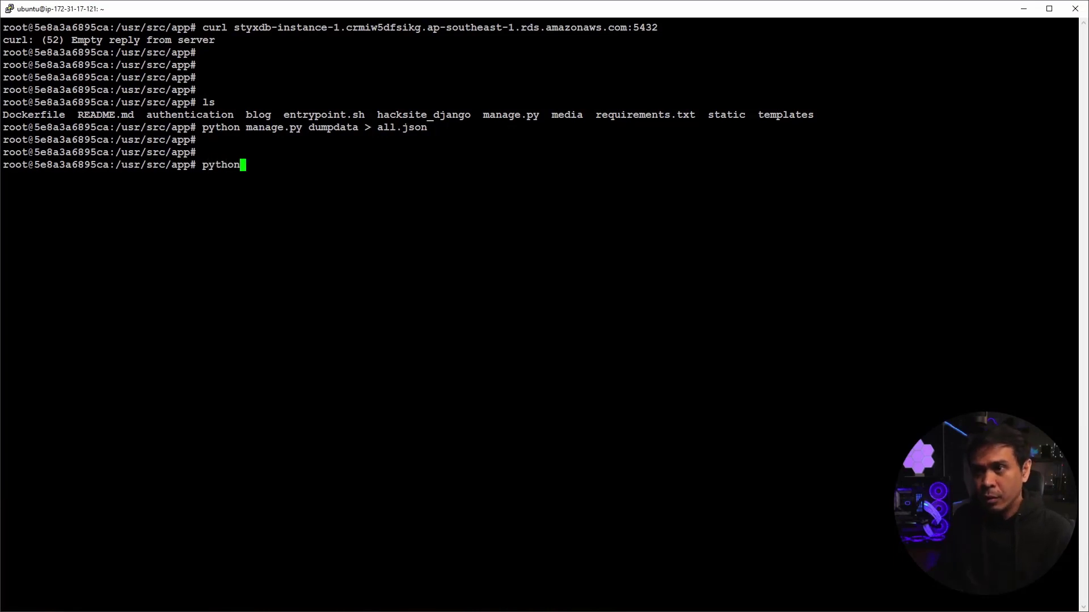
pyautogui.write(' manage.py ')
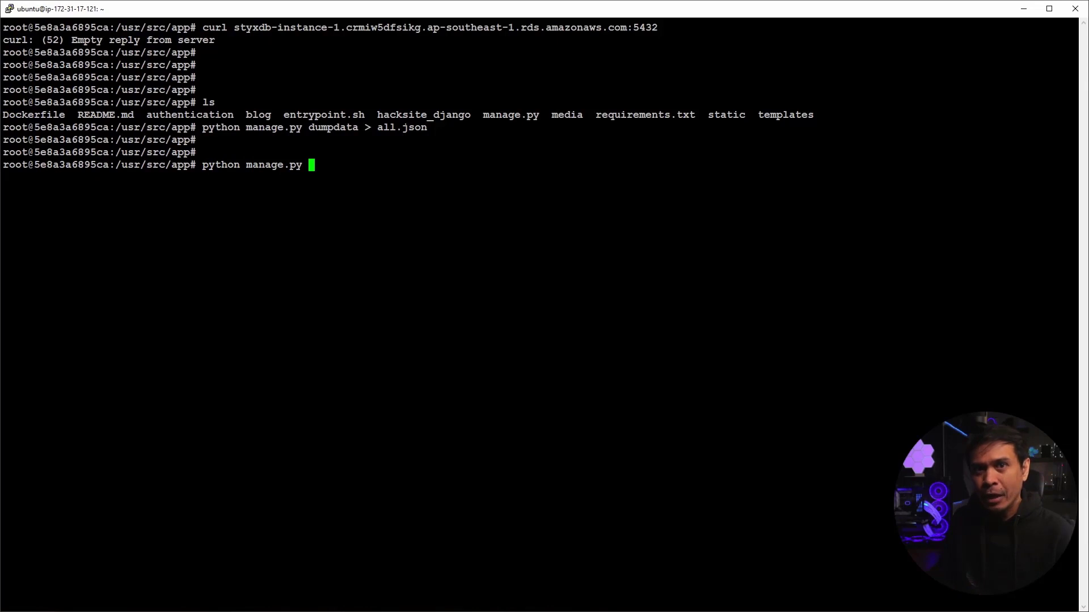
pyautogui.write('migrate')
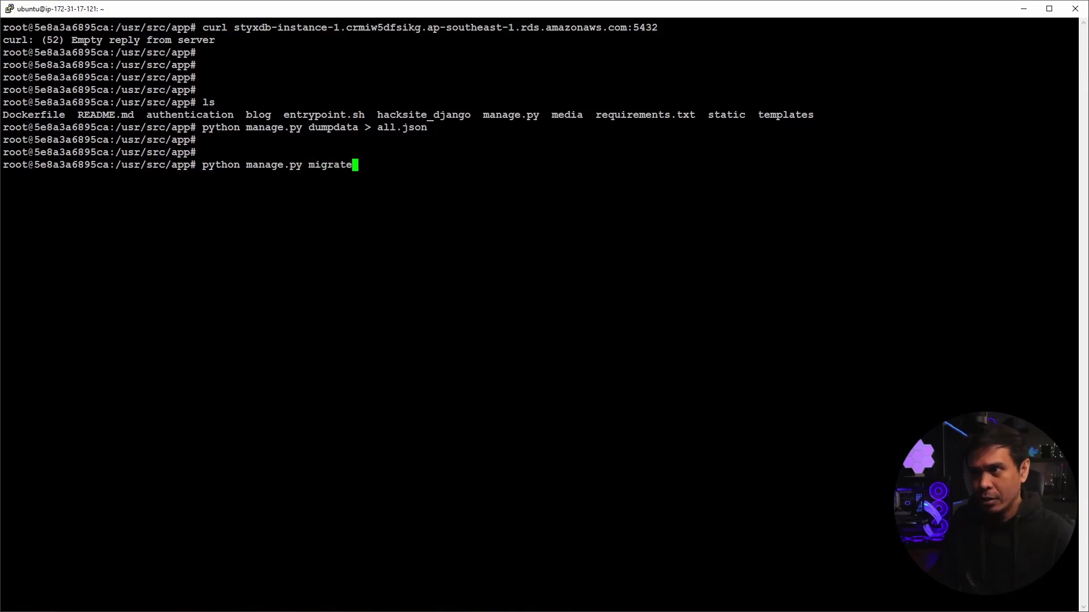
pyautogui.press('Return')
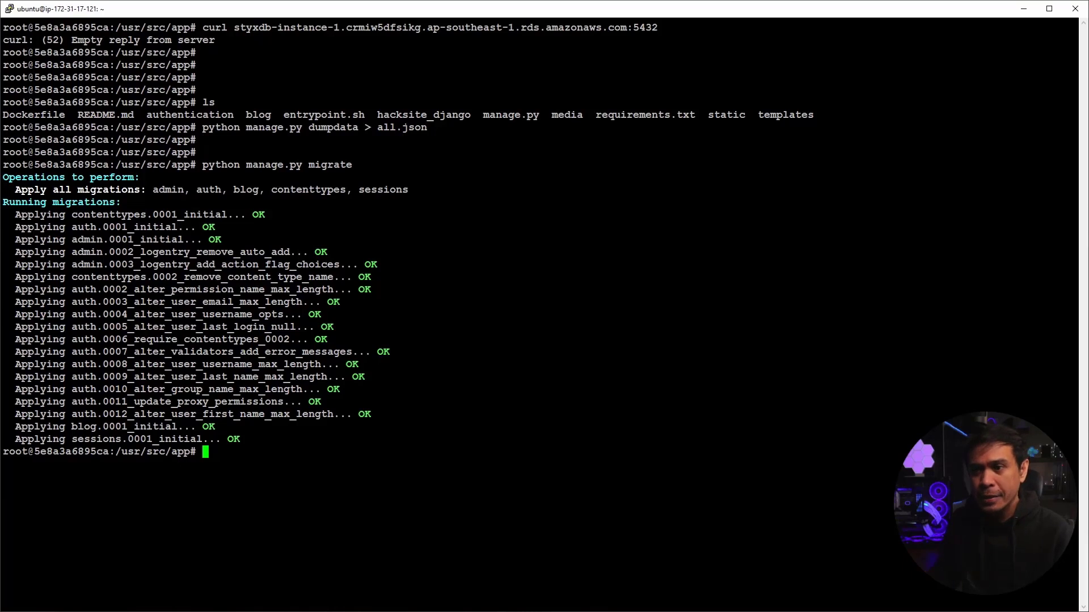
pyautogui.press('Return')
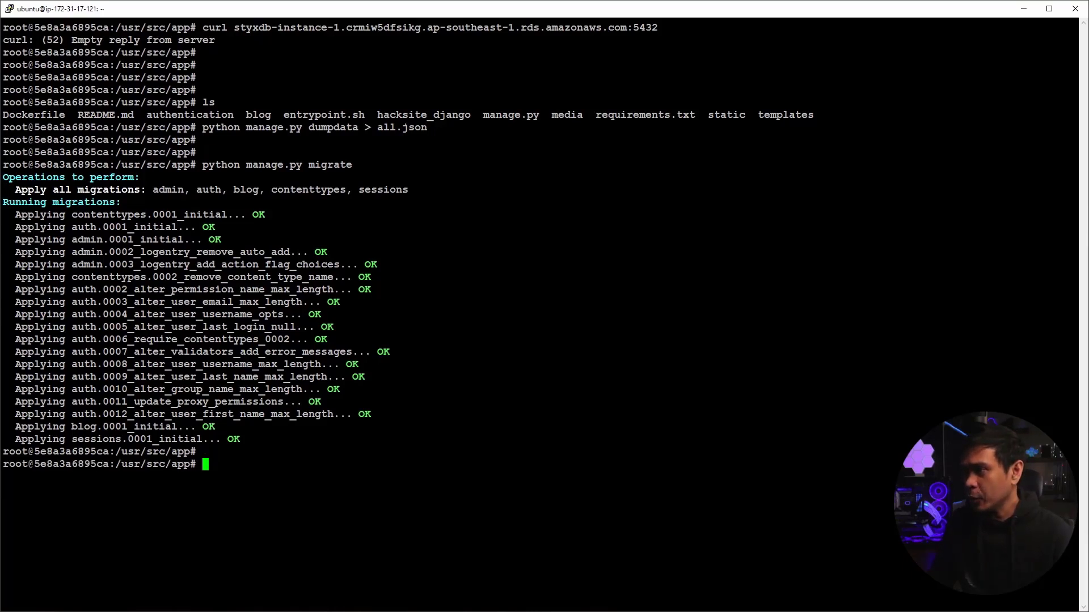
# - Load all.json with python manage.py loaddata, confirming 146 objects installed, then minimize PuTTY
pyautogui.hotkey('alt', 'Tab')
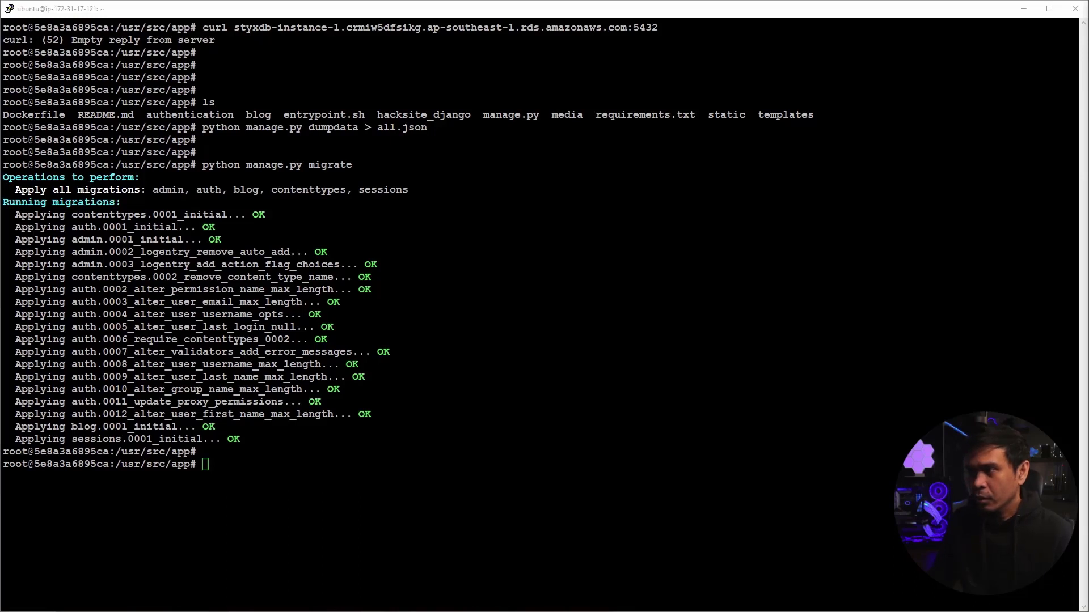
pyautogui.hotkey('alt', 'Tab')
pyautogui.write('python manage.py loaddata --format=json all.json')
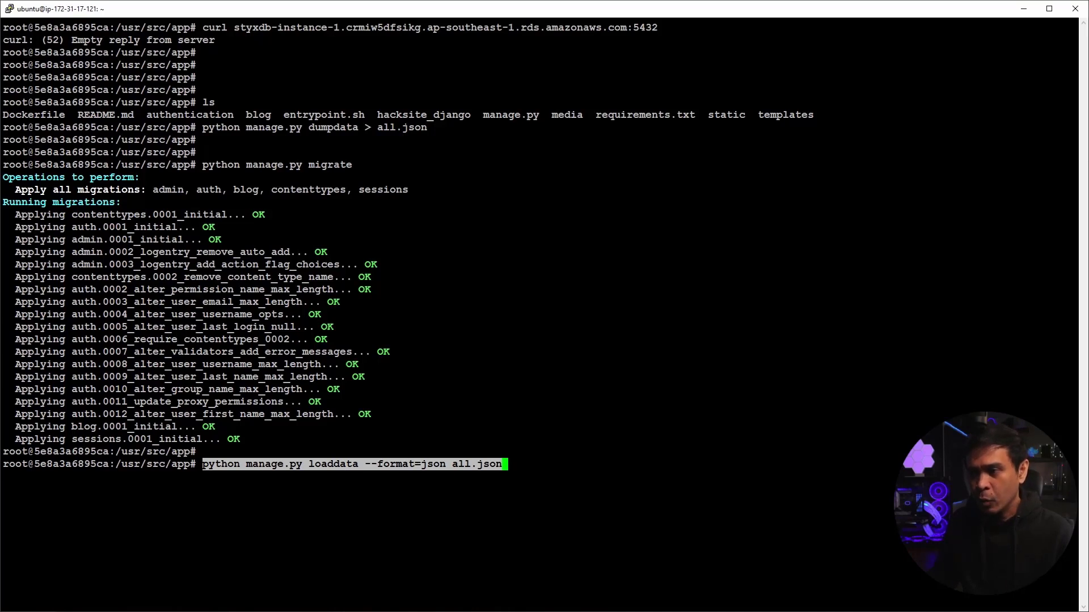
pyautogui.press('End')
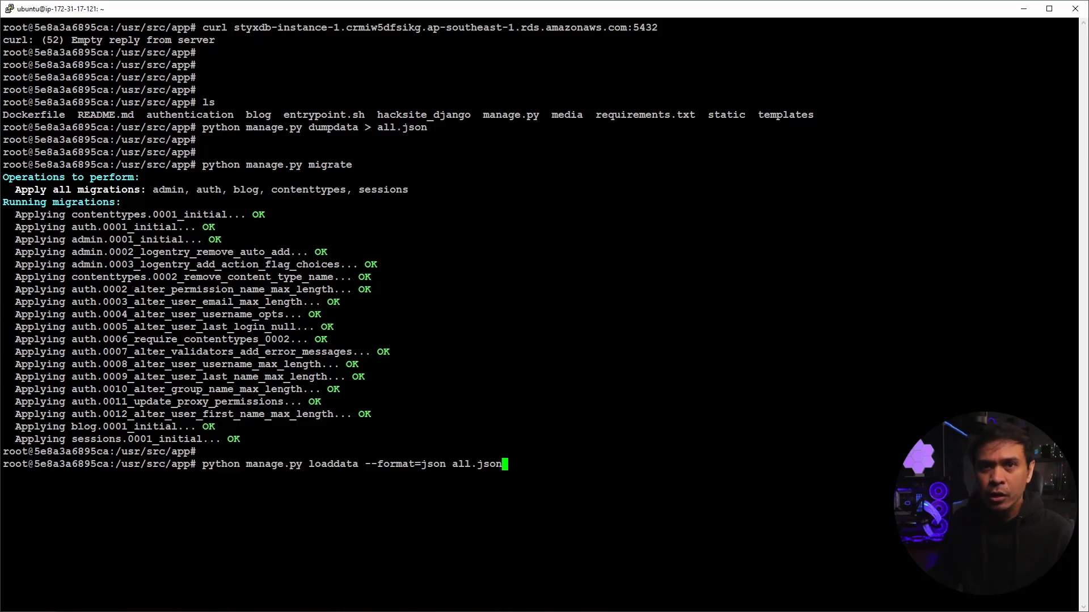
pyautogui.press('Return')
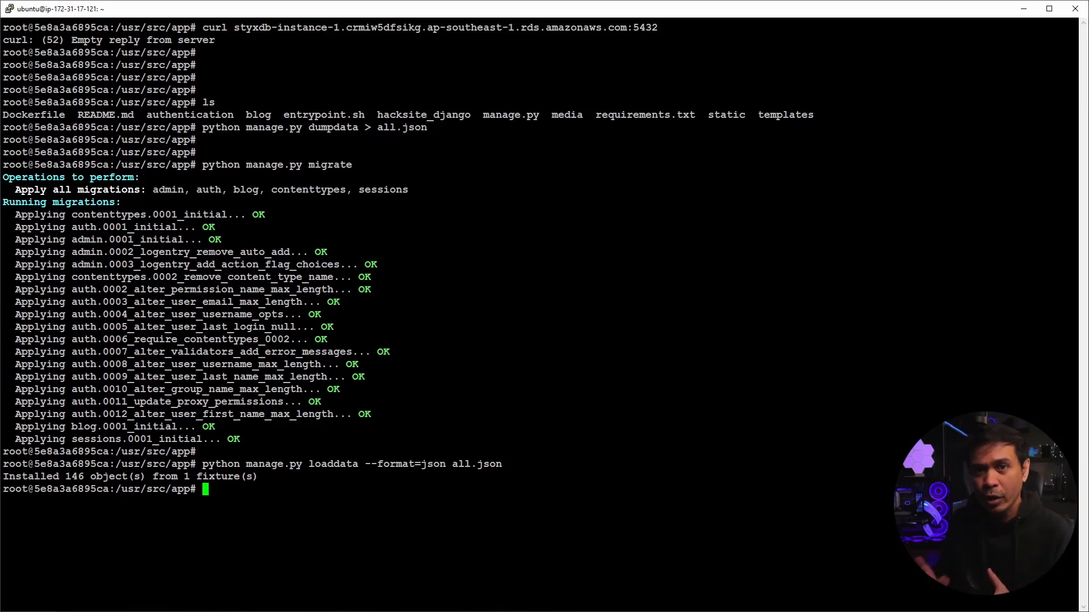
pyautogui.press('Return')
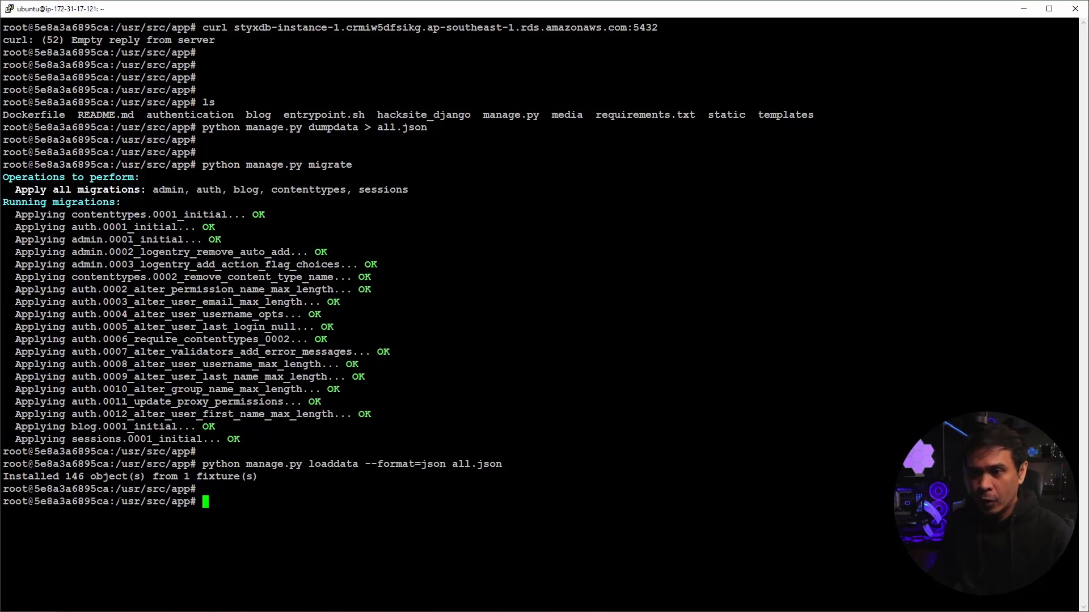
pyautogui.moveTo(8, 476); pyautogui.dragTo(258, 476)
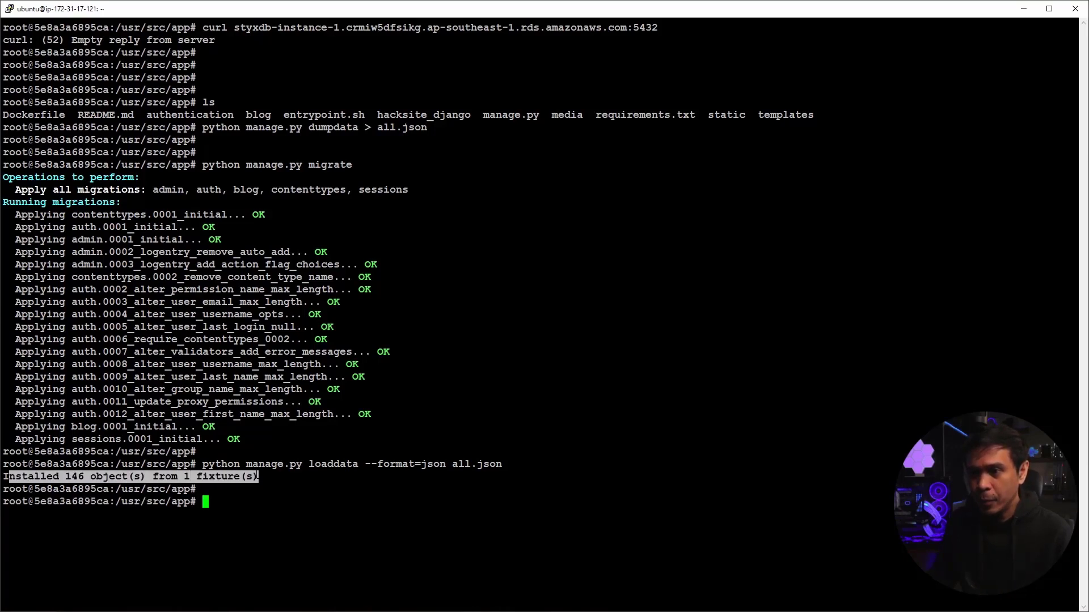
pyautogui.click(1019, 16)
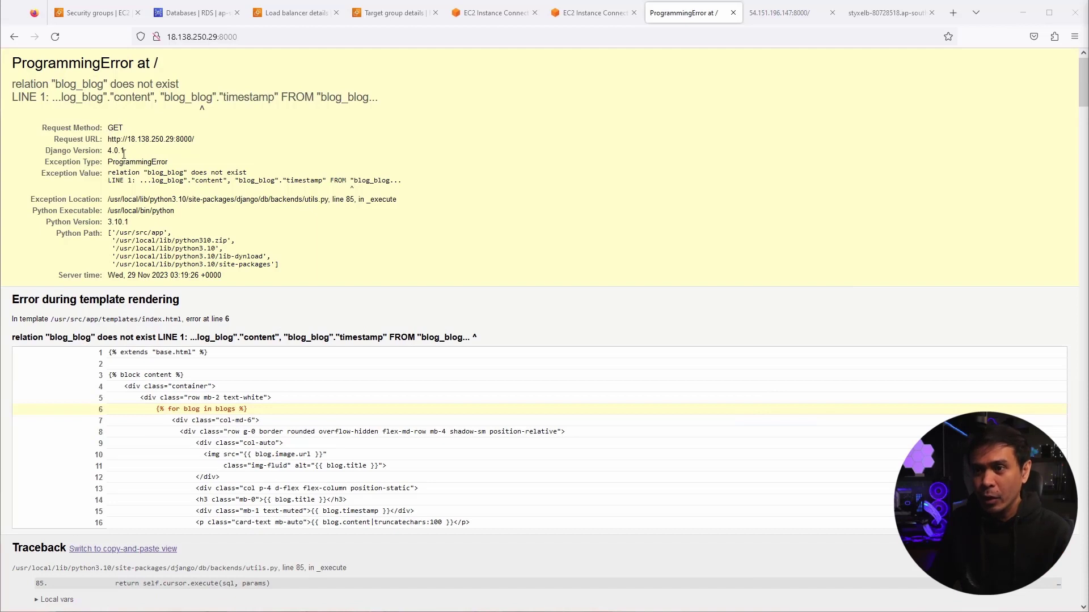
# - Reload 18.138.250.29:8000 to see Vulnerable XSS Blog 1, then reload 54.151.196.147:8000 showing Vulnerable XSS Blog 2
pyautogui.click(55, 37)
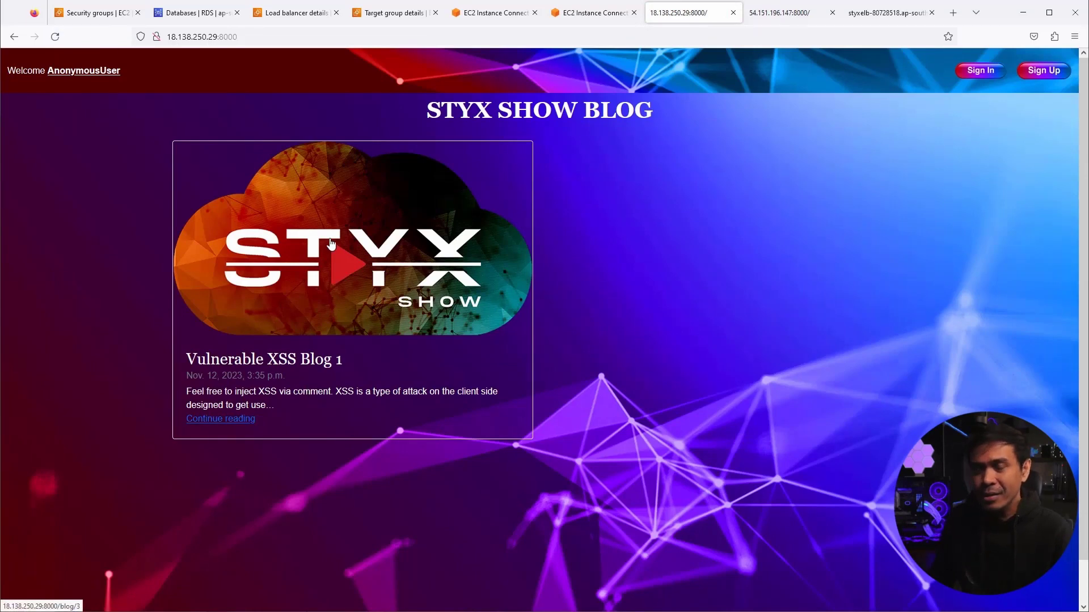
pyautogui.click(777, 12)
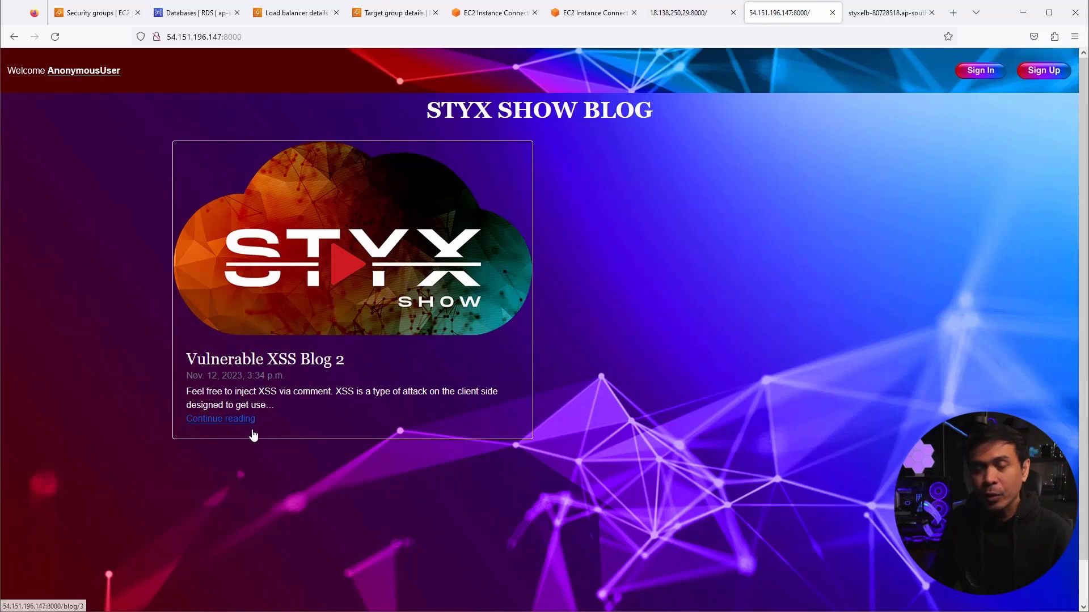
pyautogui.click(55, 37)
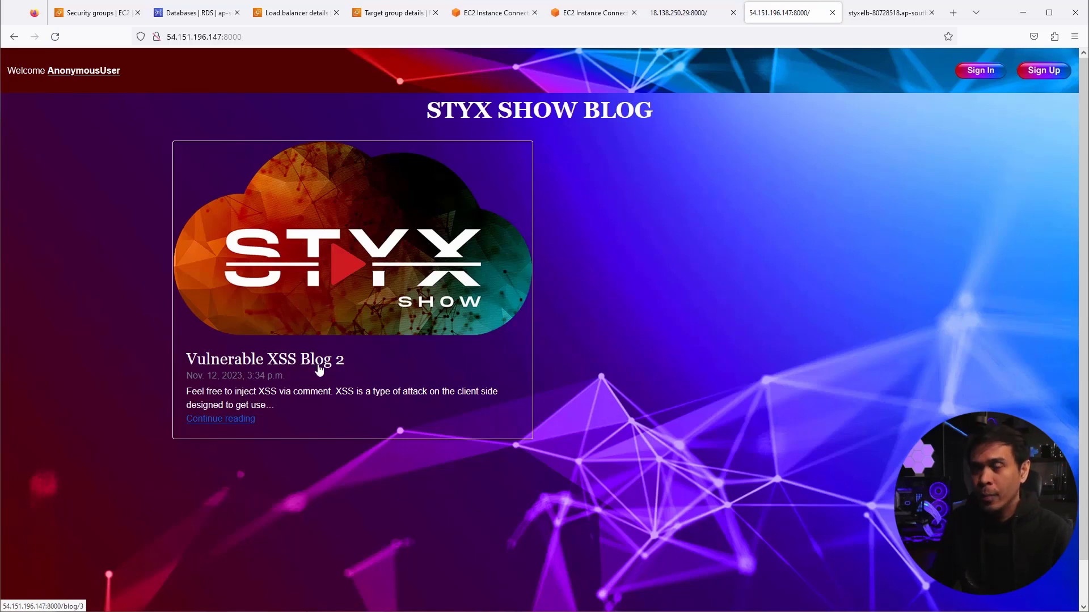
pyautogui.click(595, 13)
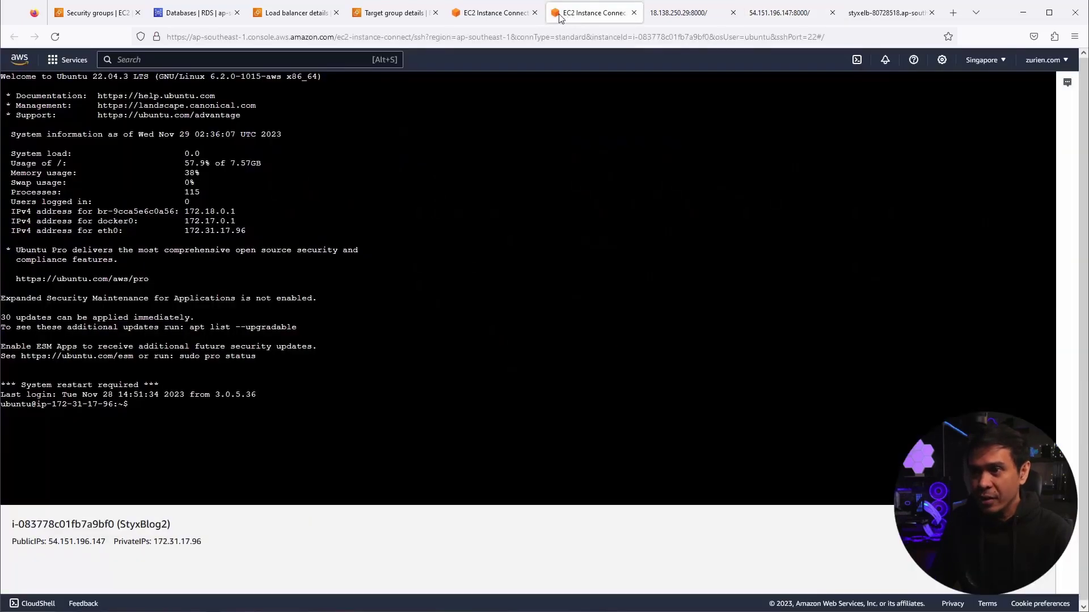
# - On StyxBlog2, cd into awssec/hacksite-django/hacksite_django and open settings.py with nano
pyautogui.click(493, 14)
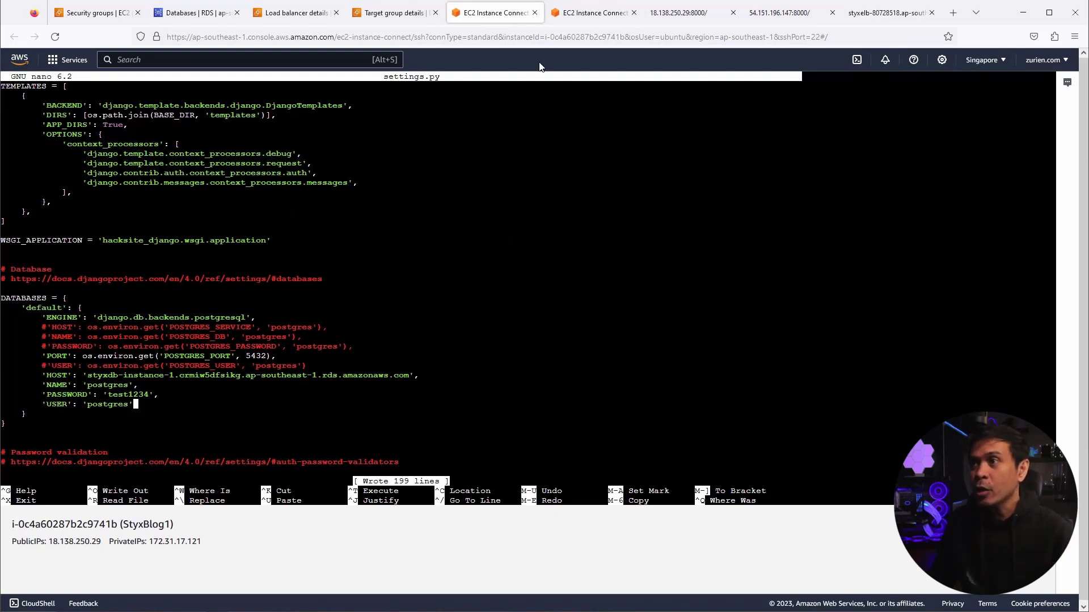
pyautogui.click(569, 14)
pyautogui.write('cd ')
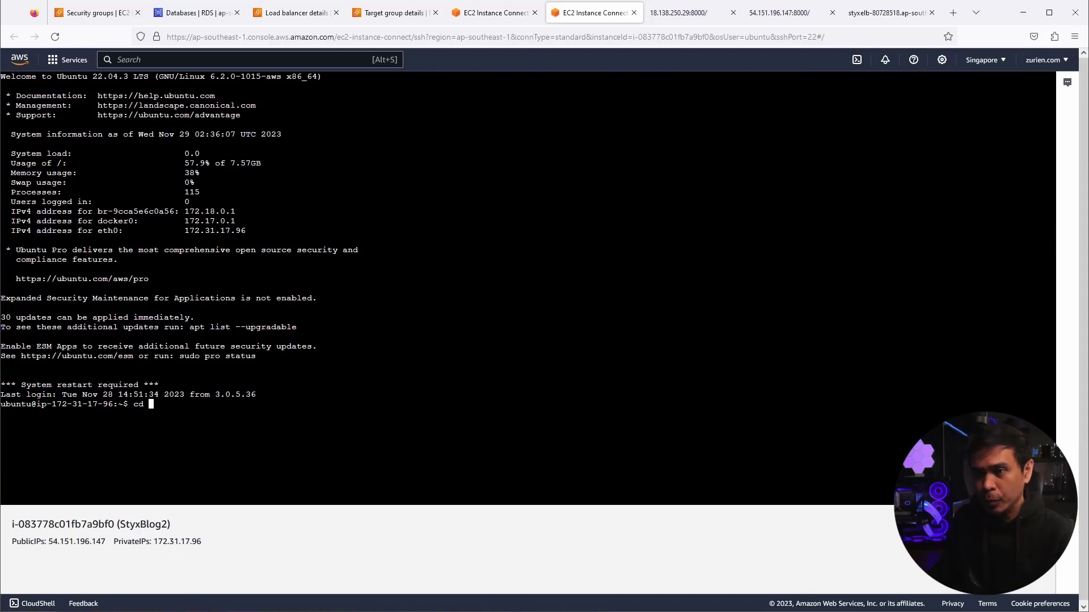
pyautogui.write('aws')
pyautogui.press('Tab')
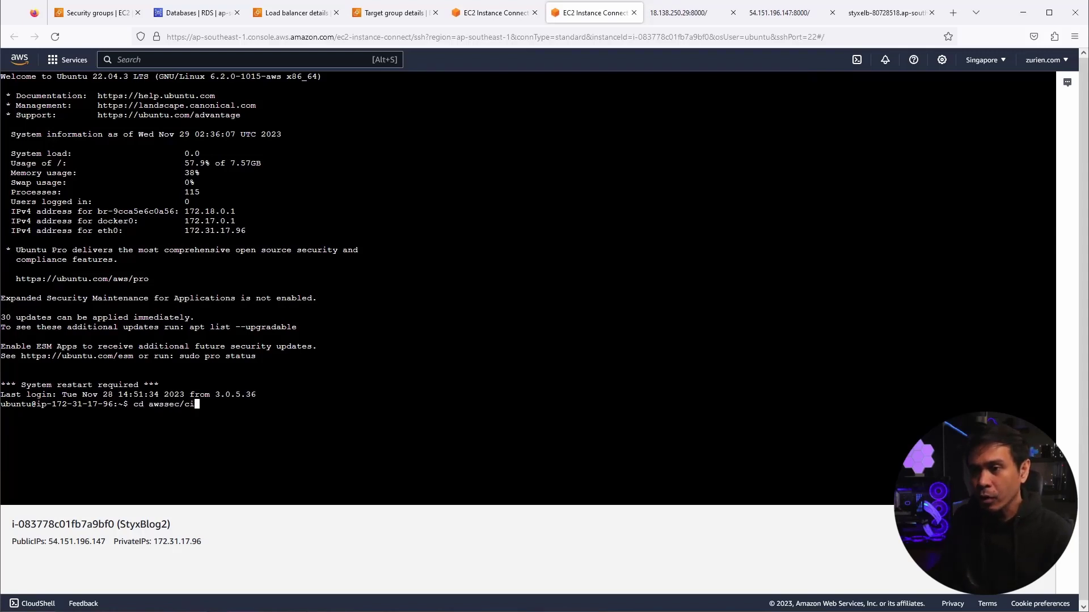
pyautogui.write('h')
pyautogui.press('Tab')
pyautogui.write('ha')
pyautogui.press('Tab')
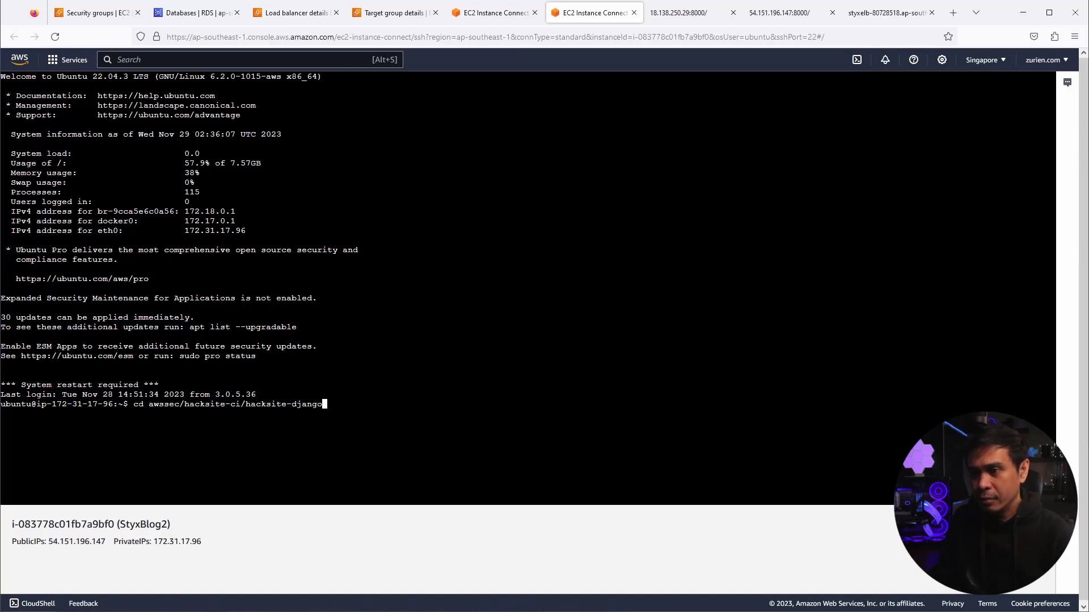
pyautogui.write('/h')
pyautogui.press('Tab')
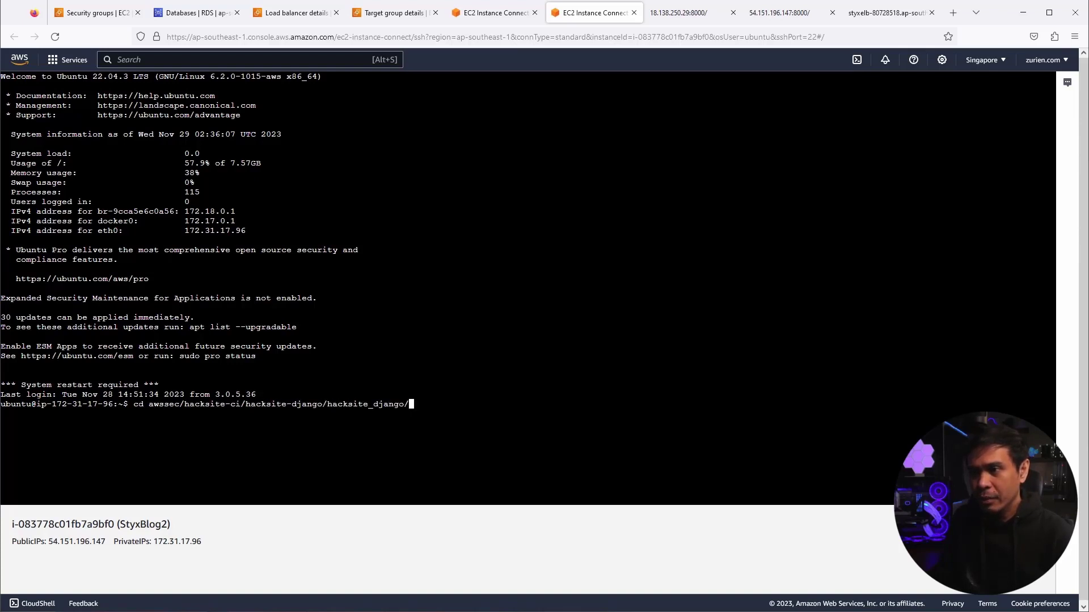
pyautogui.press('Return')
pyautogui.press('Return')
pyautogui.press('Return')
pyautogui.write('nano settings.py')
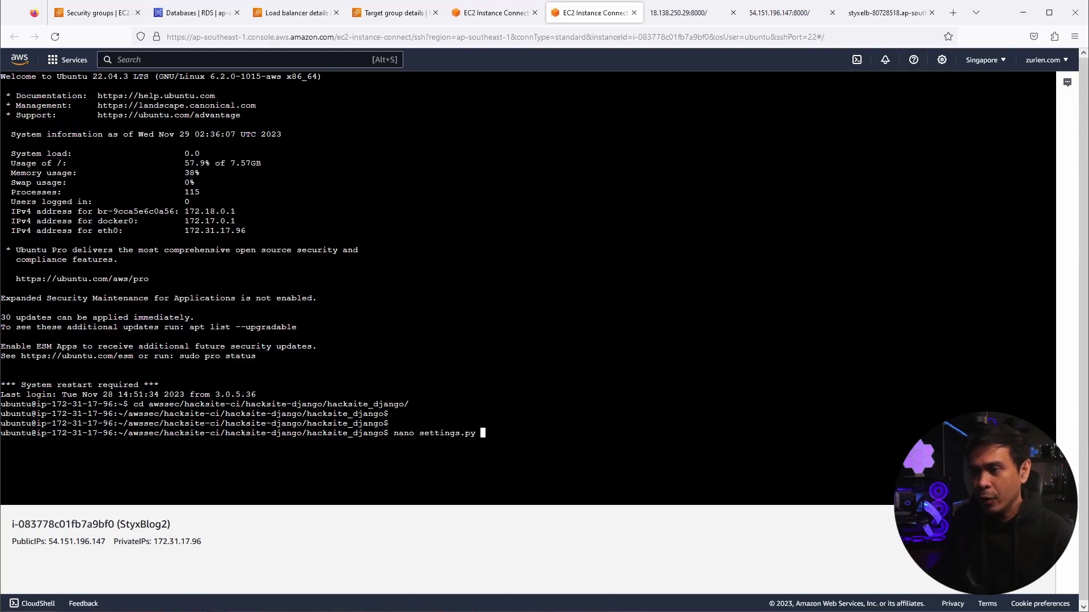
pyautogui.press('Return')
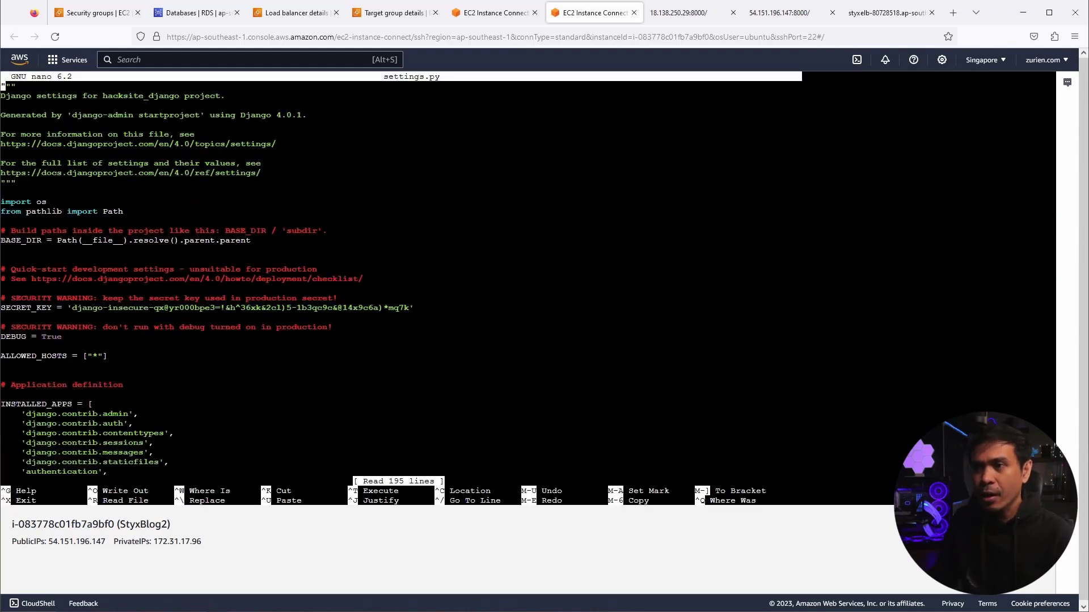
# - Add a blank line after the USER entry at the end of the DATABASES block
pyautogui.press('Down')
pyautogui.press('Down')
pyautogui.press('Down')
pyautogui.press('Down')
pyautogui.press('Down')
pyautogui.press('Down')
pyautogui.press('Down')
pyautogui.press('Down')
pyautogui.press('Down')
pyautogui.press('Down')
pyautogui.press('Down')
pyautogui.press('Down')
pyautogui.press('Down')
pyautogui.press('Down')
pyautogui.press('Down')
pyautogui.press('Down')
pyautogui.press('Down')
pyautogui.press('Down')
pyautogui.press('Down')
pyautogui.press('Down')
pyautogui.press('Down')
pyautogui.press('Down')
pyautogui.press('Down')
pyautogui.press('Down')
pyautogui.press('Down')
pyautogui.press('Down')
pyautogui.press('Down')
pyautogui.press('Down')
pyautogui.press('Down')
pyautogui.press('Down')
pyautogui.press('Down')
pyautogui.press('Down')
pyautogui.press('Down')
pyautogui.press('Down')
pyautogui.press('Down')
pyautogui.press('Down')
pyautogui.press('Down')
pyautogui.press('Down')
pyautogui.press('Down')
pyautogui.press('Down')
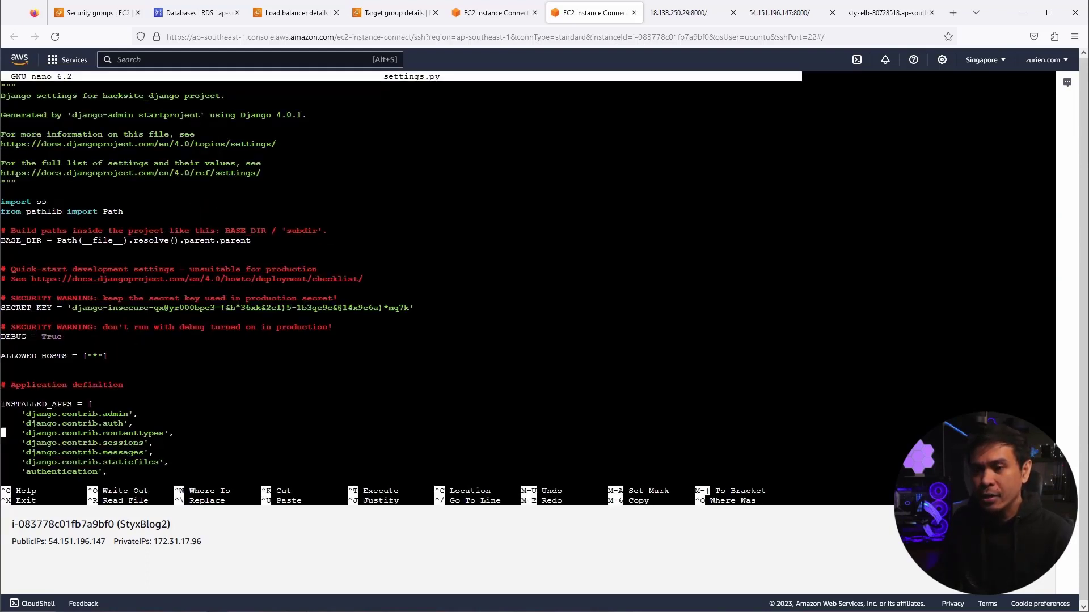
pyautogui.press('Down')
pyautogui.press('Down')
pyautogui.press('Down')
pyautogui.press('Down')
pyautogui.press('Down')
pyautogui.press('Down')
pyautogui.press('Down')
pyautogui.press('Down')
pyautogui.press('Down')
pyautogui.press('Down')
pyautogui.press('Down')
pyautogui.press('Down')
pyautogui.press('Down')
pyautogui.press('Down')
pyautogui.press('Down')
pyautogui.press('Down')
pyautogui.press('Down')
pyautogui.press('Down')
pyautogui.press('Down')
pyautogui.press('Down')
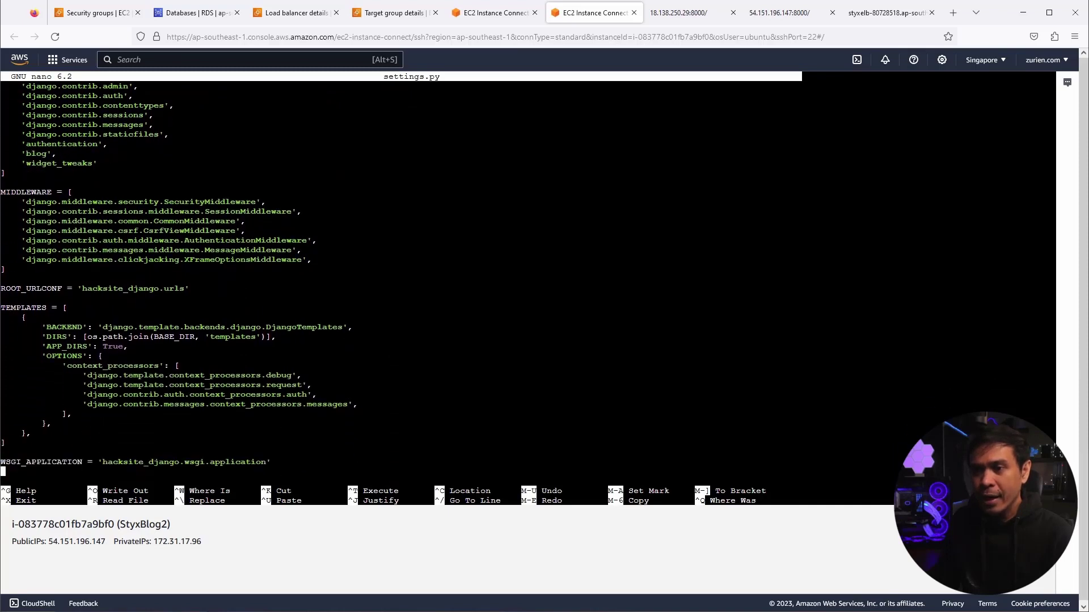
pyautogui.press('Up')
pyautogui.press('Up')
pyautogui.press('Up')
pyautogui.press('Up')
pyautogui.press('Up')
pyautogui.press('Up')
pyautogui.press('Up')
pyautogui.press('Up')
pyautogui.press('Up')
pyautogui.press('Up')
pyautogui.press('Up')
pyautogui.press('Up')
pyautogui.press('Up')
pyautogui.press('Up')
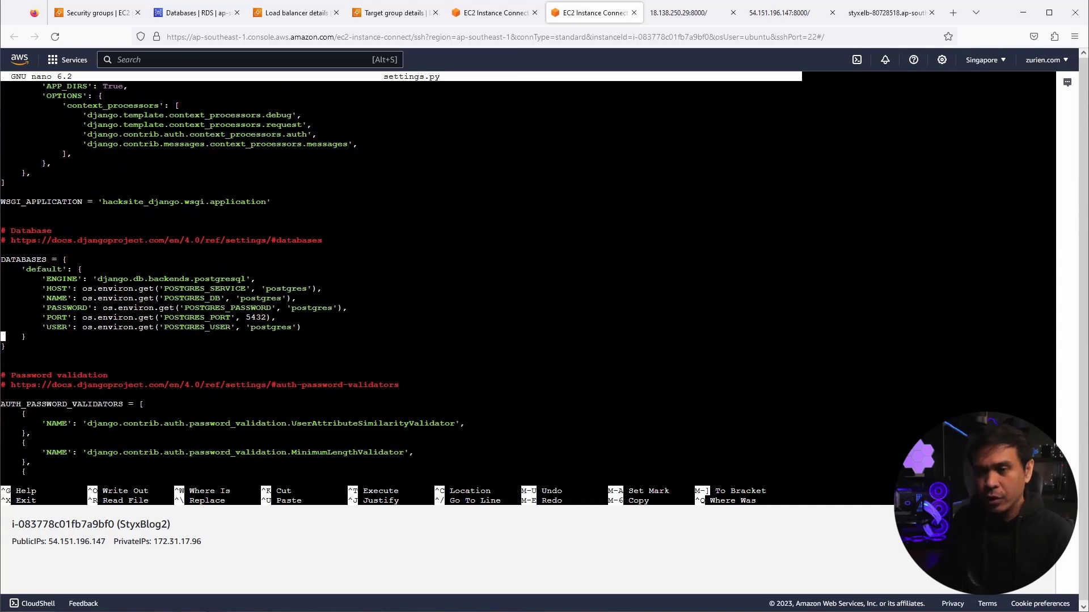
pyautogui.press('Left')
pyautogui.press('Return')
# - Comment out the environment-based HOST, NAME, PASSWORD and USER lines with #
pyautogui.press('Up')
pyautogui.press('Up')
pyautogui.press('Up')
pyautogui.press('Up')
pyautogui.press('Up')
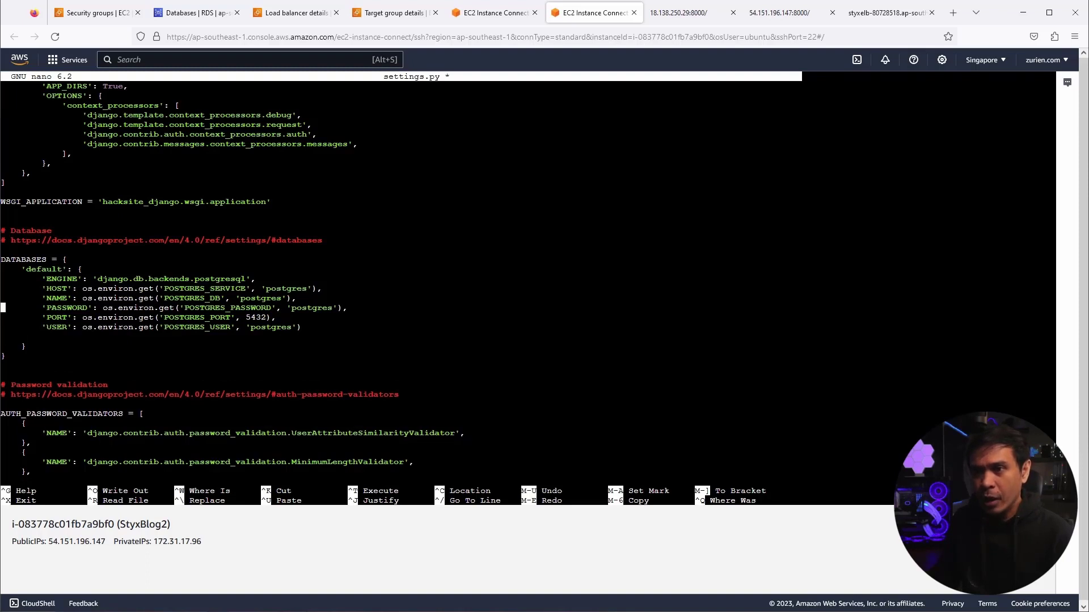
pyautogui.press('Right')
pyautogui.press('Right')
pyautogui.press('Right')
pyautogui.press('Right')
pyautogui.press('Right')
pyautogui.press('Right')
pyautogui.press('Right')
pyautogui.press('Right')
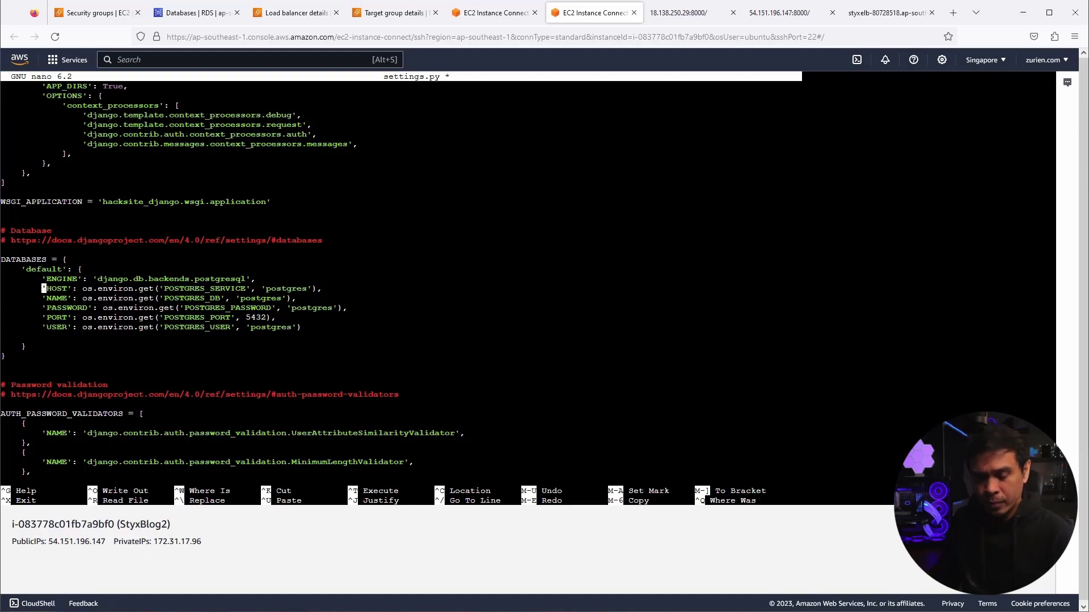
pyautogui.write('#')
pyautogui.press('Down')
pyautogui.press('Left')
pyautogui.write('#')
pyautogui.press('Down')
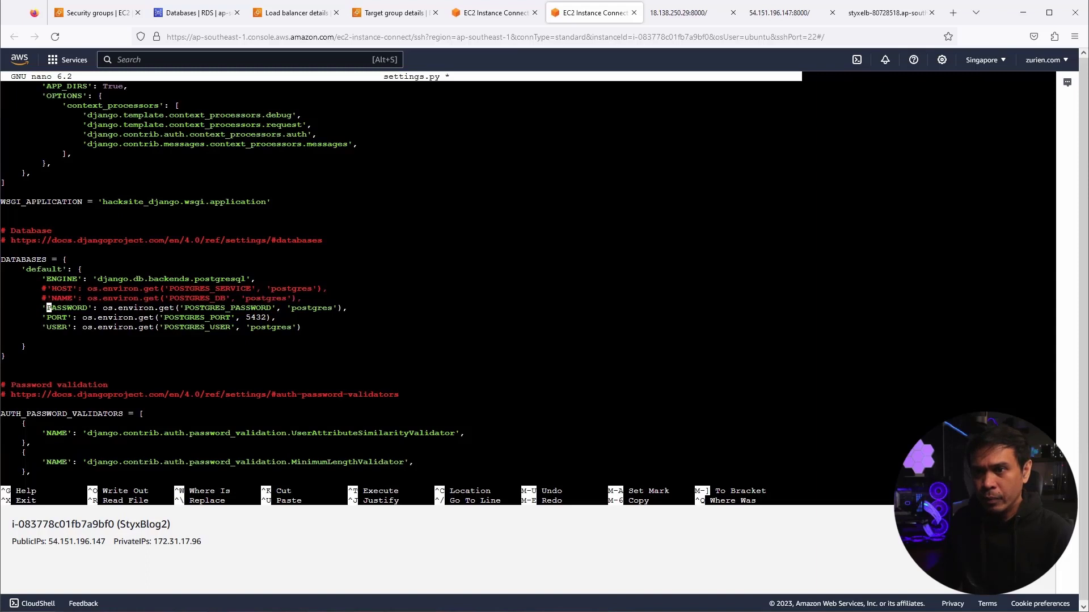
pyautogui.press('Left')
pyautogui.write('#')
pyautogui.press('Down')
pyautogui.press('Down')
pyautogui.press('Left')
pyautogui.write('#')
pyautogui.press('Down')
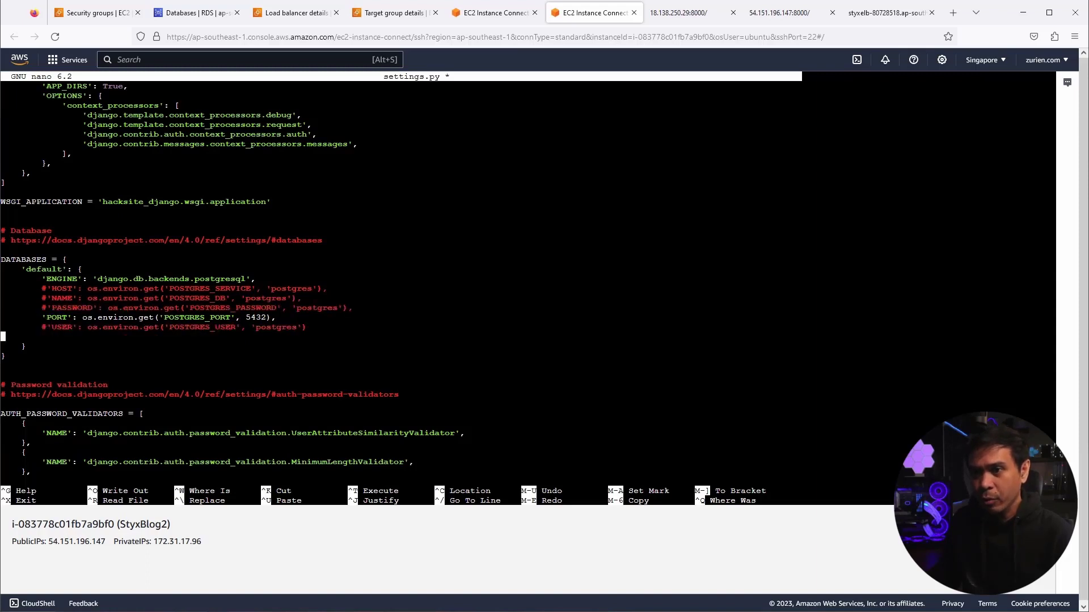
pyautogui.press('Left')
pyautogui.press('Right')
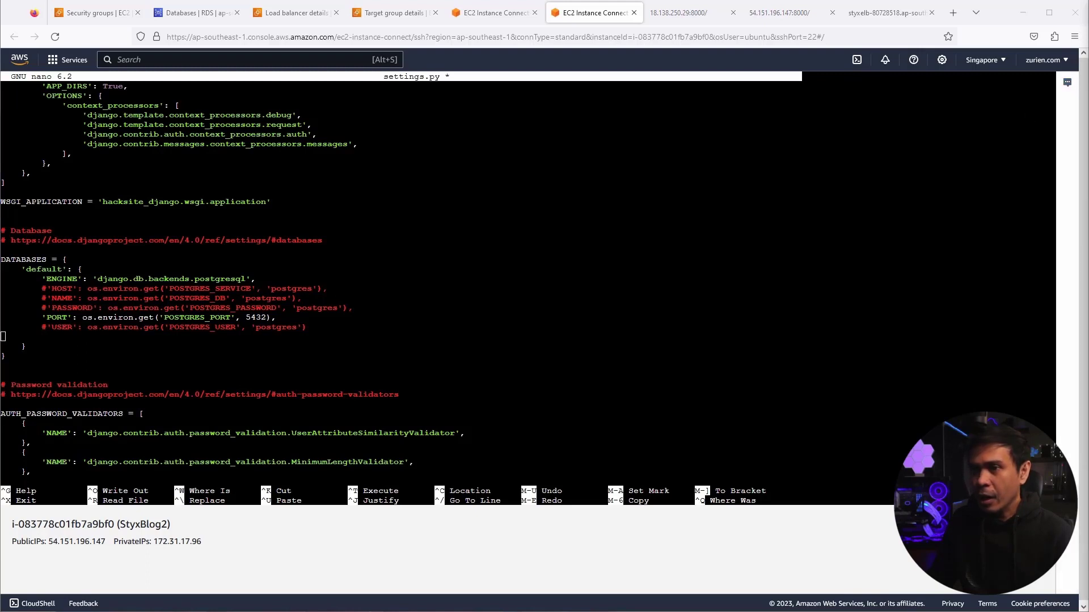
# - Paste the styxdb RDS HOST, NAME, PASSWORD and USER settings and save settings.py
pyautogui.rightClick(46, 341)
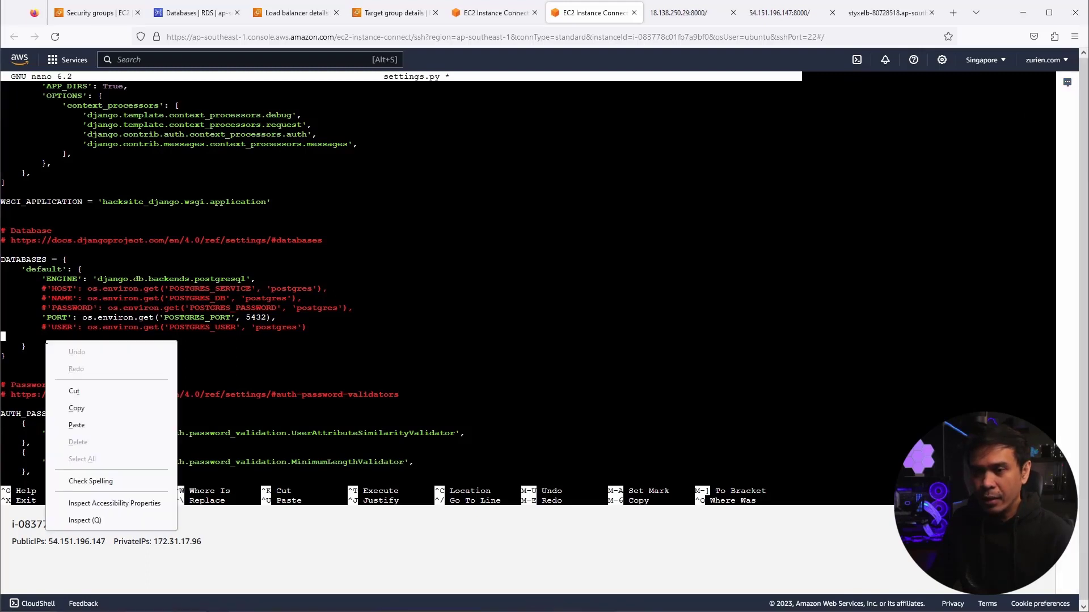
pyautogui.click(99, 426)
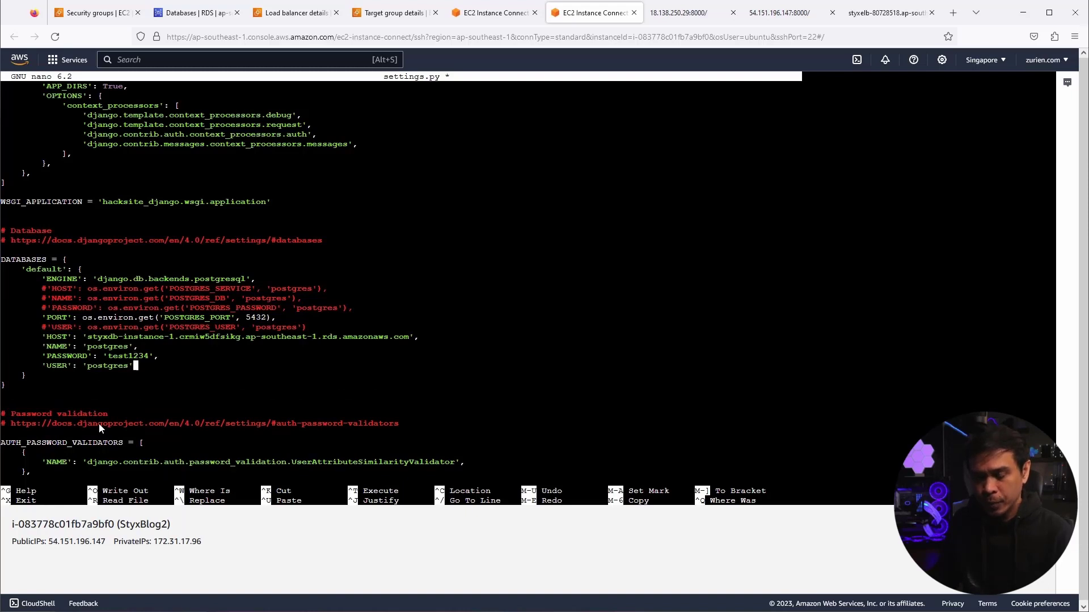
pyautogui.hotkey('ctrl', 'o')
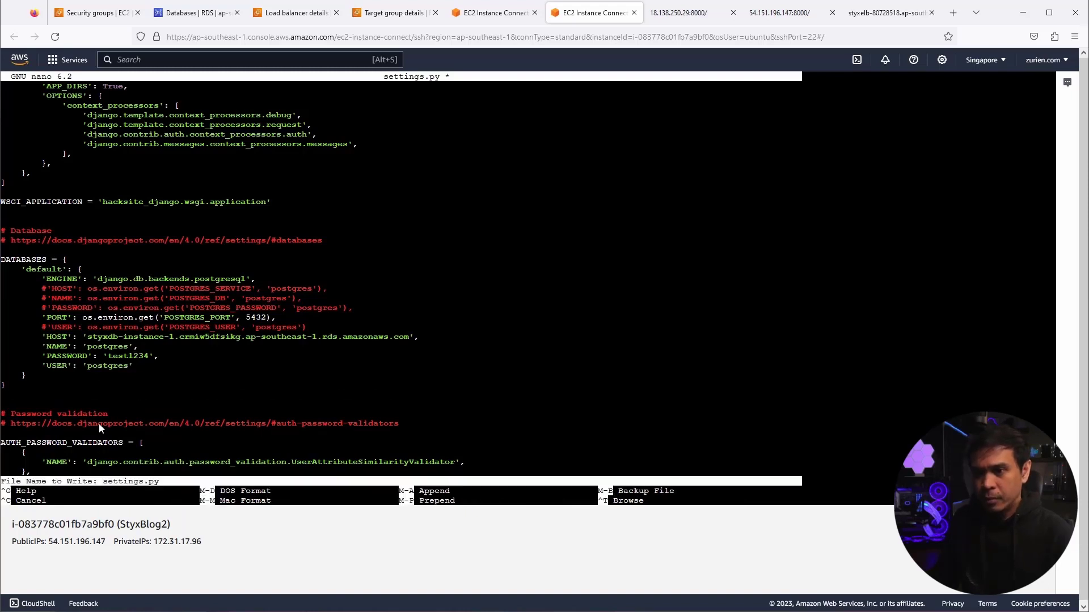
pyautogui.press('Return')
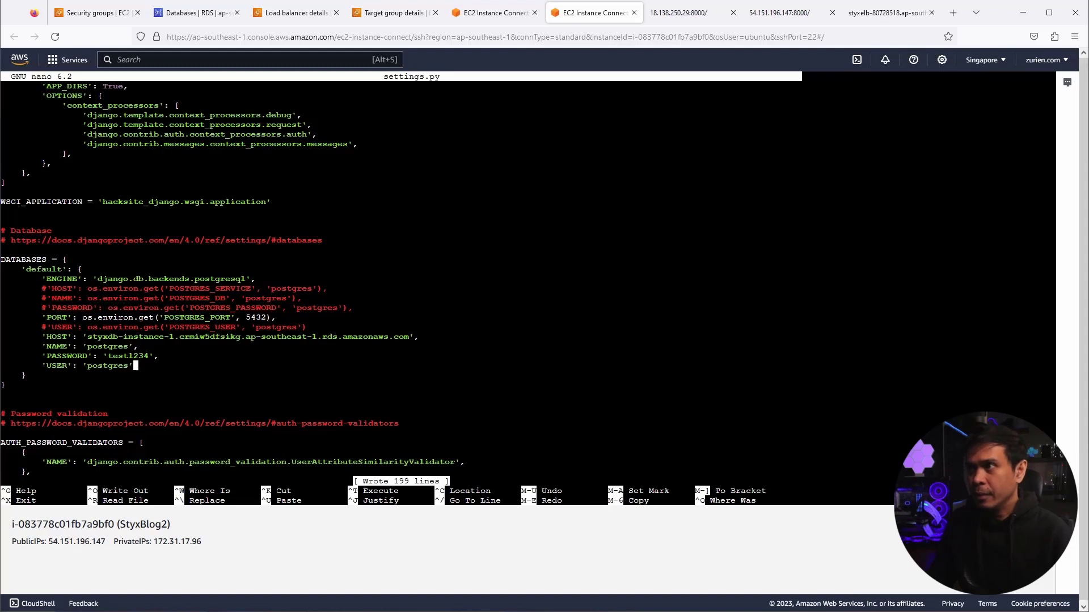
# - Reload the 54.151.196.147:8000 blog so it lists Vulnerable XSS Blog 1 like the first server
pyautogui.click(678, 20)
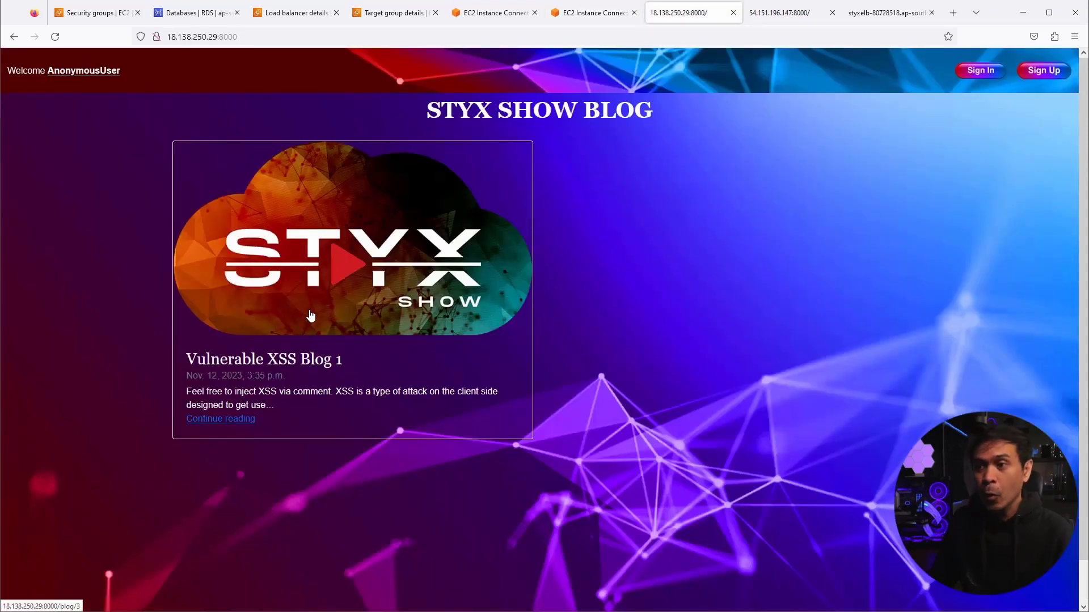
pyautogui.click(786, 12)
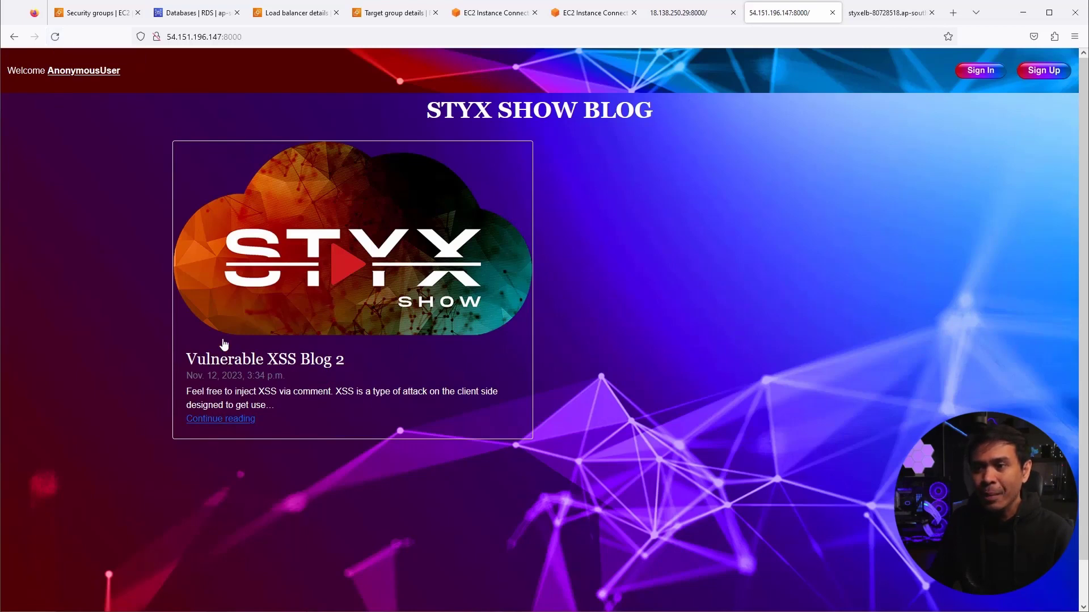
pyautogui.click(55, 36)
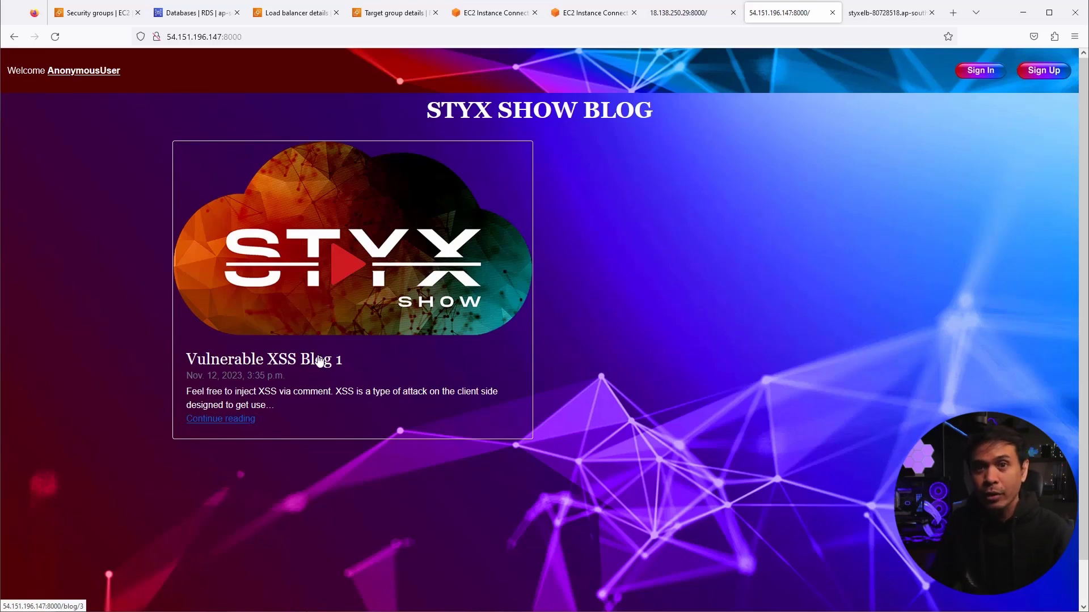
# - Switch to the styxelb load balancer site and reload it
pyautogui.click(876, 13)
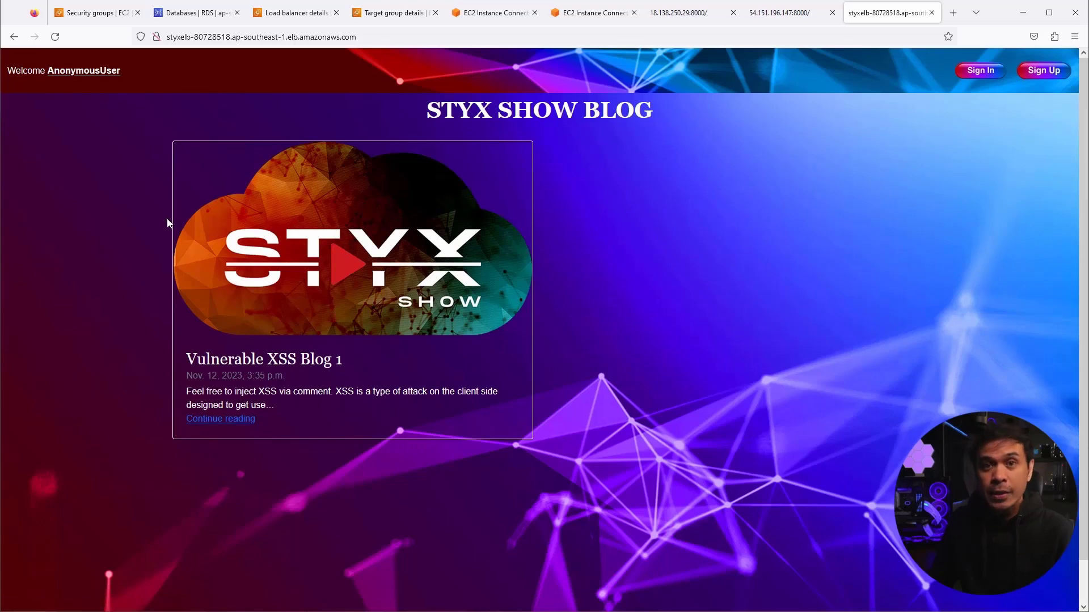
pyautogui.click(55, 37)
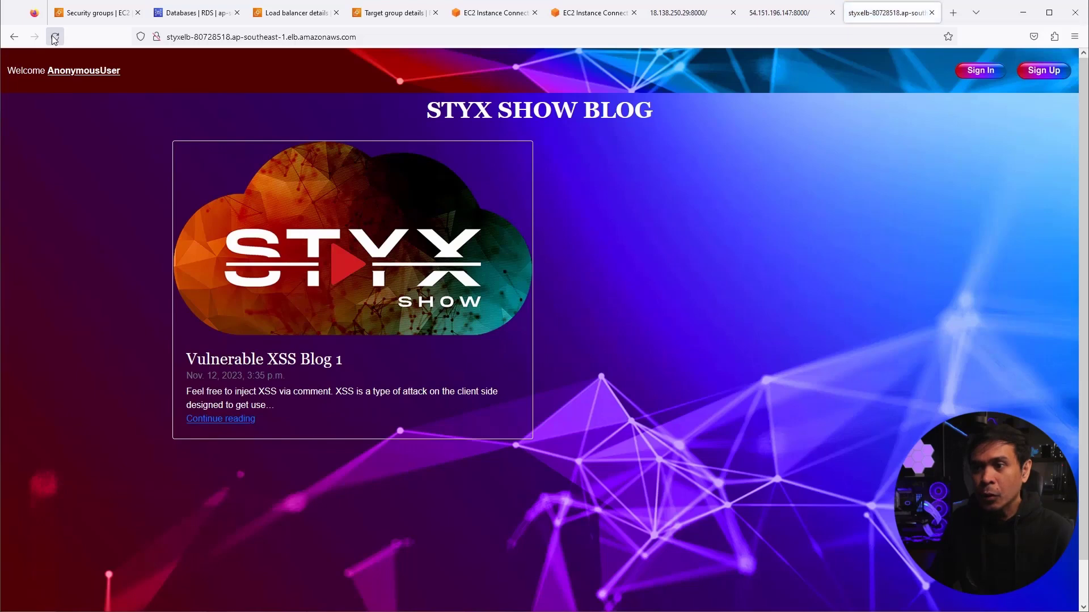
pyautogui.click(55, 37)
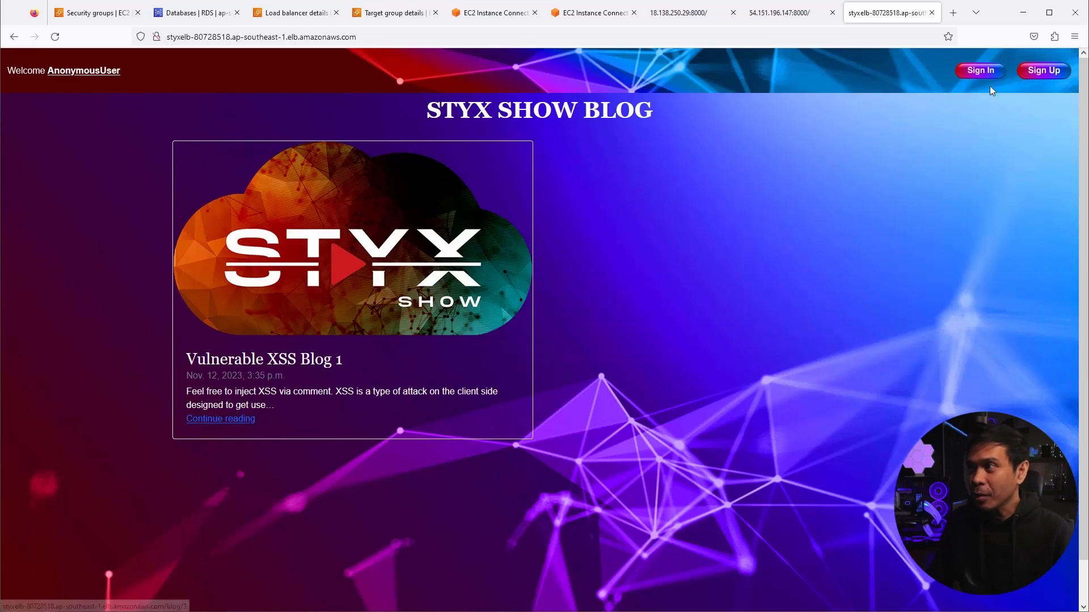
# - Sign in as testuser, retyping the password after the first failed attempt, and decline saving the login
pyautogui.click(982, 73)
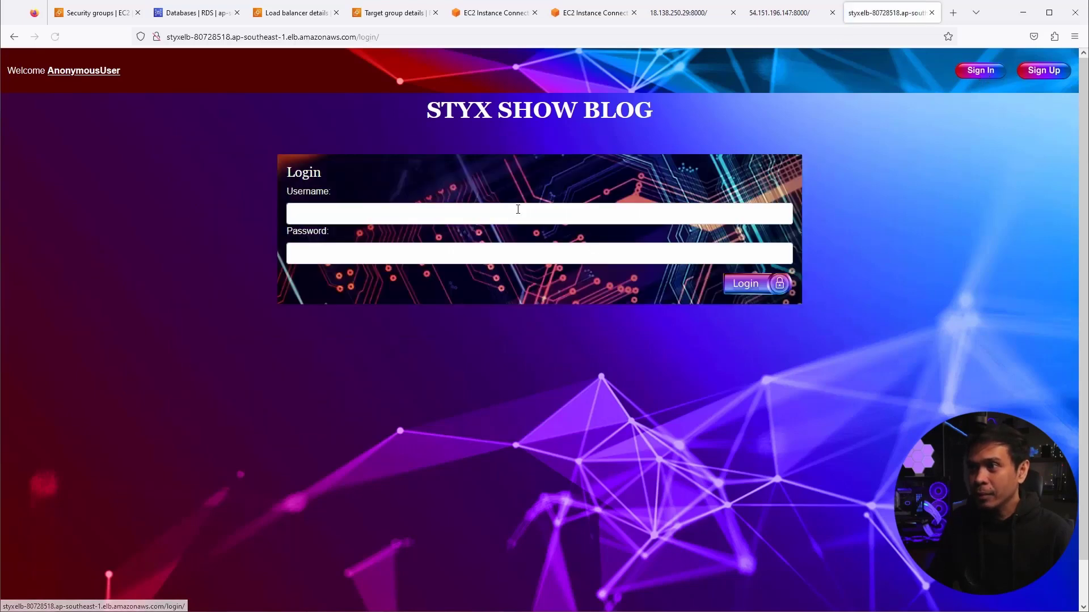
pyautogui.click(508, 211)
pyautogui.write('testuser')
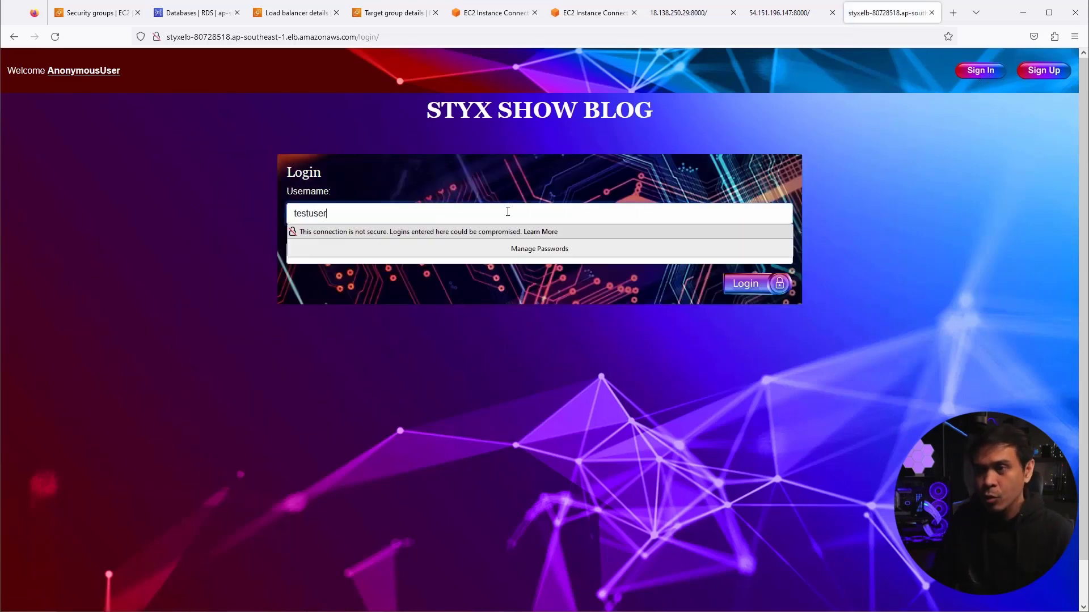
pyautogui.click(381, 256)
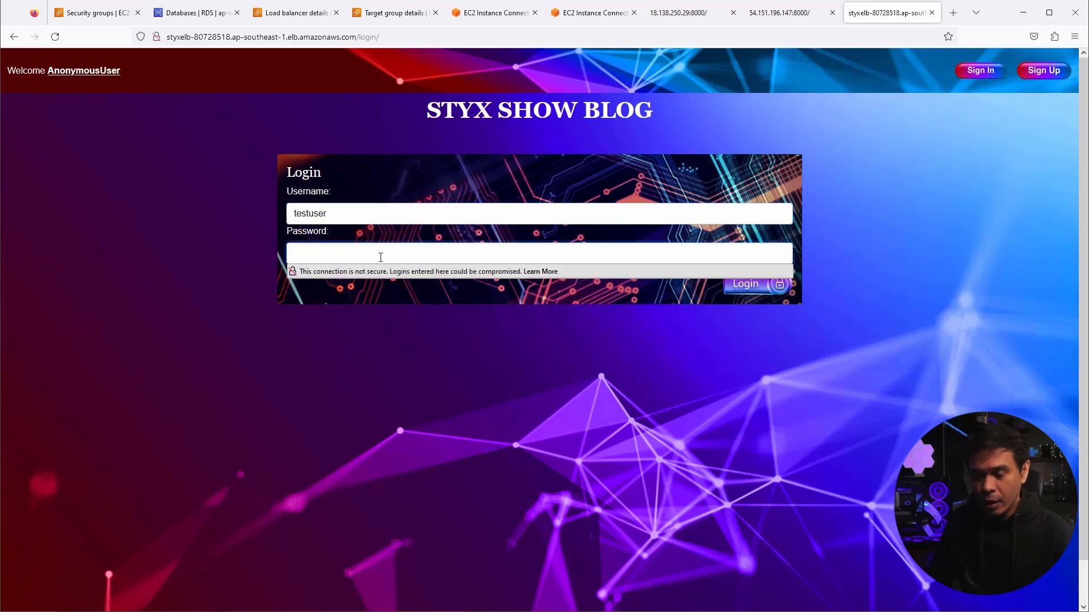
pyautogui.write('********')
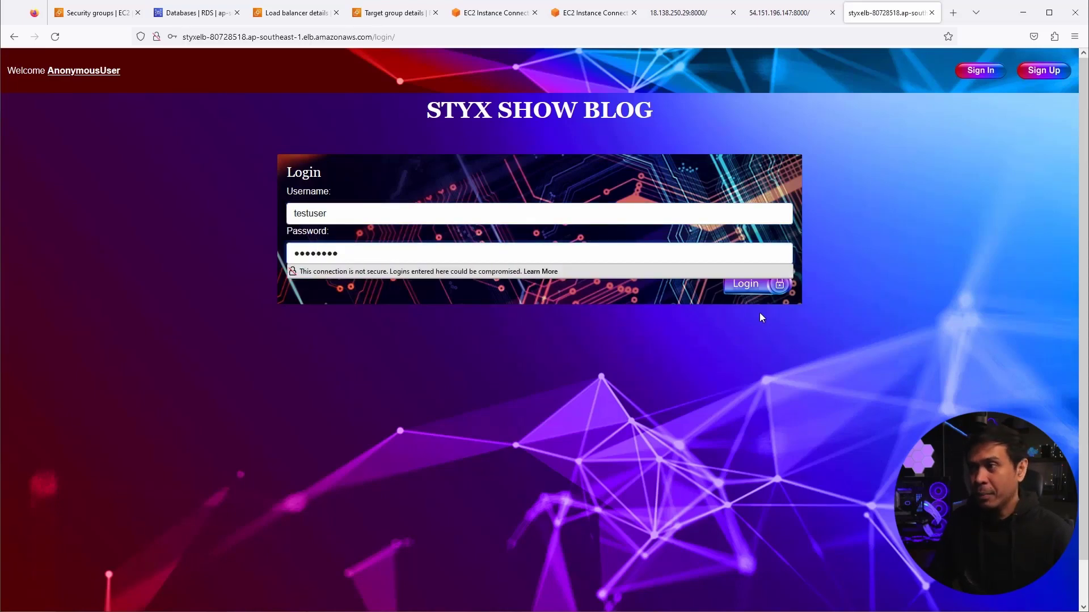
pyautogui.click(757, 288)
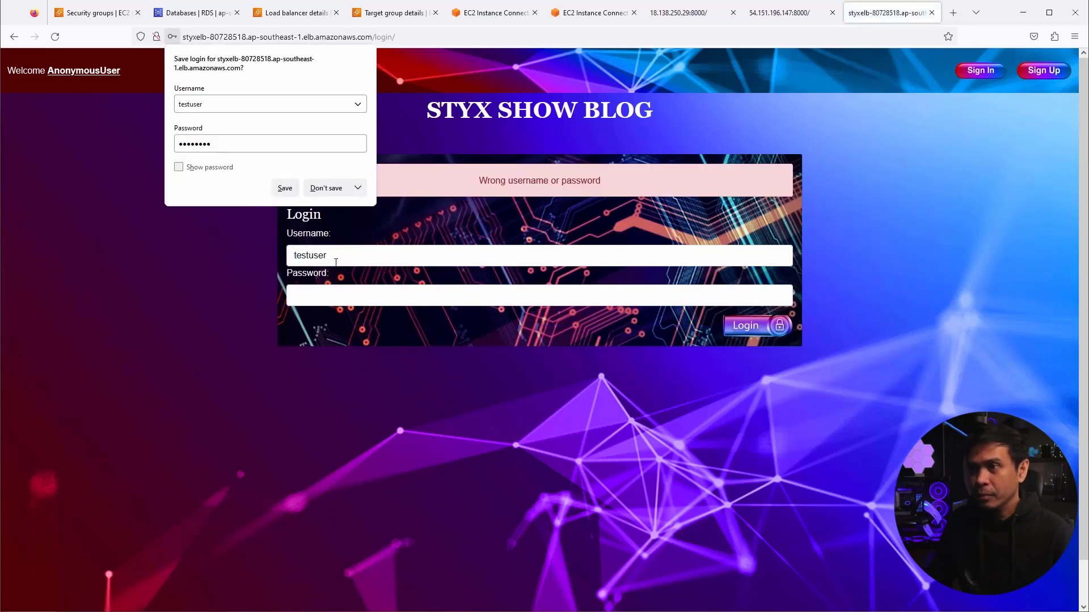
pyautogui.click(327, 189)
pyautogui.click(349, 289)
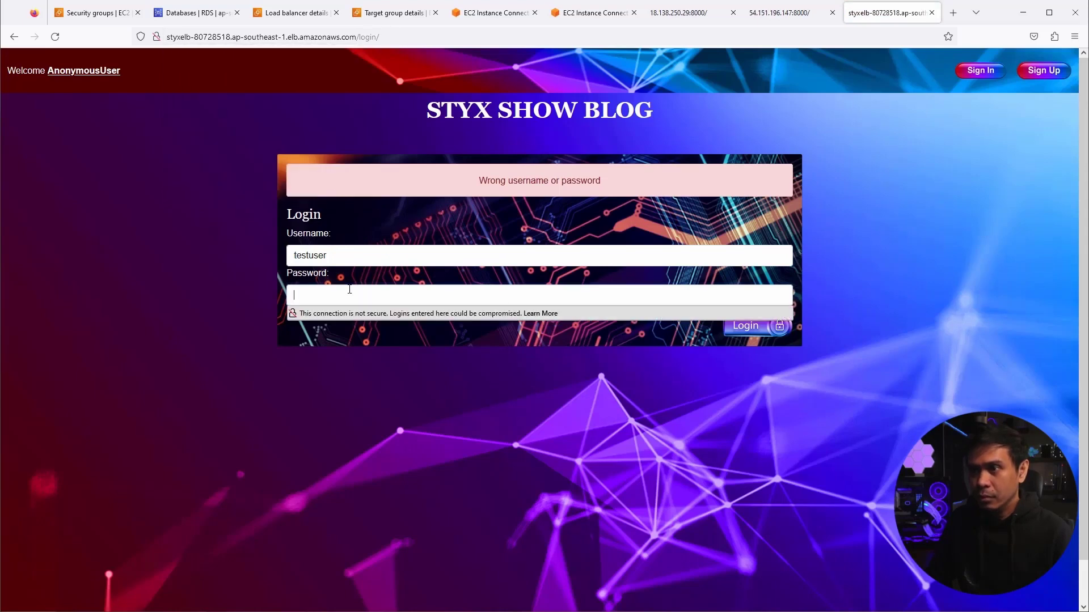
pyautogui.write('*******')
pyautogui.click(750, 328)
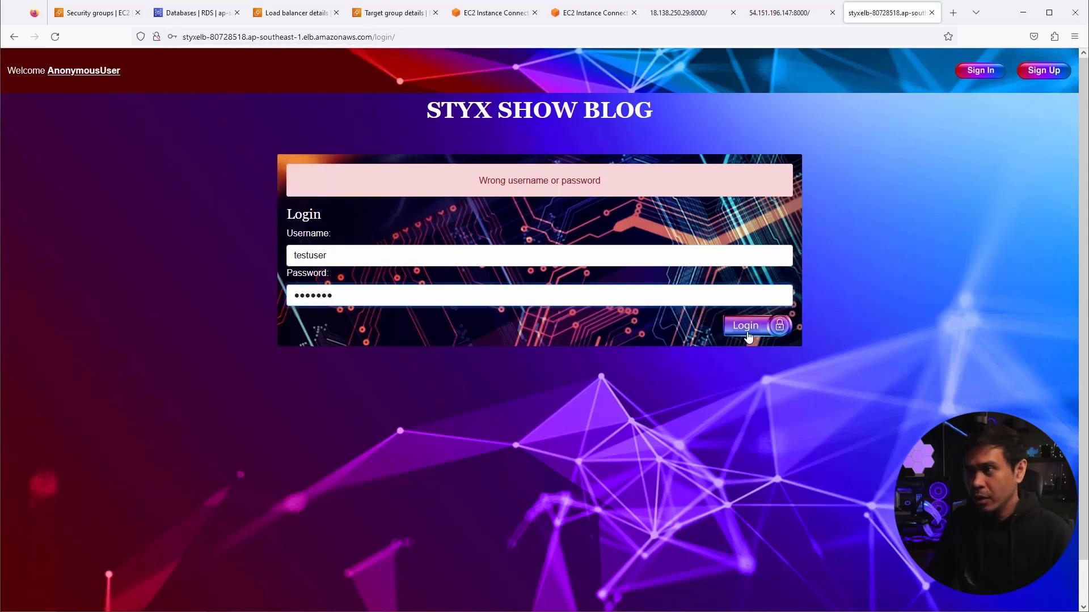
pyautogui.click(326, 189)
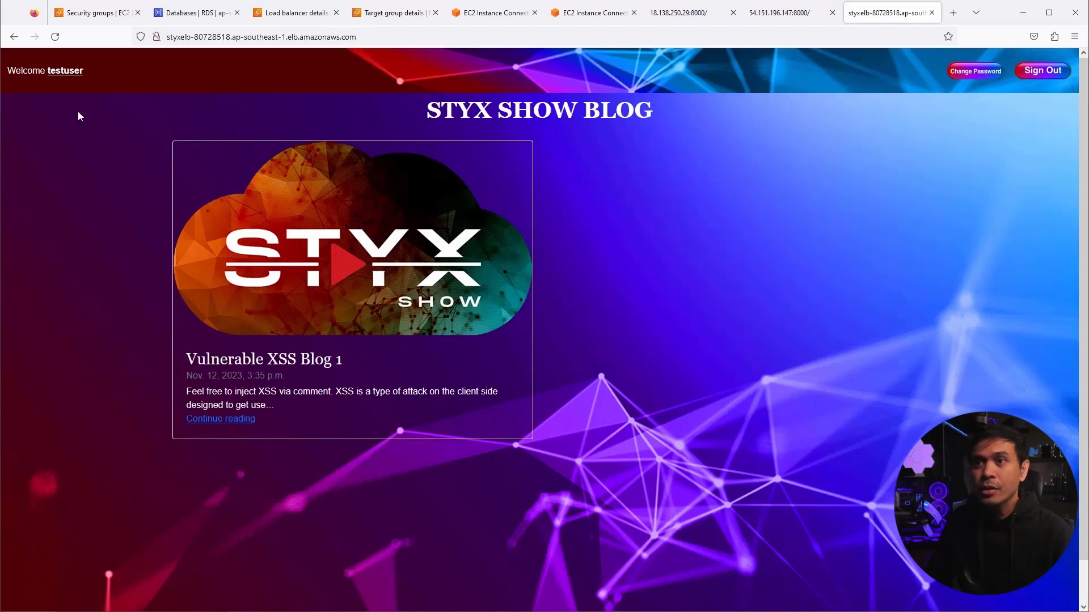